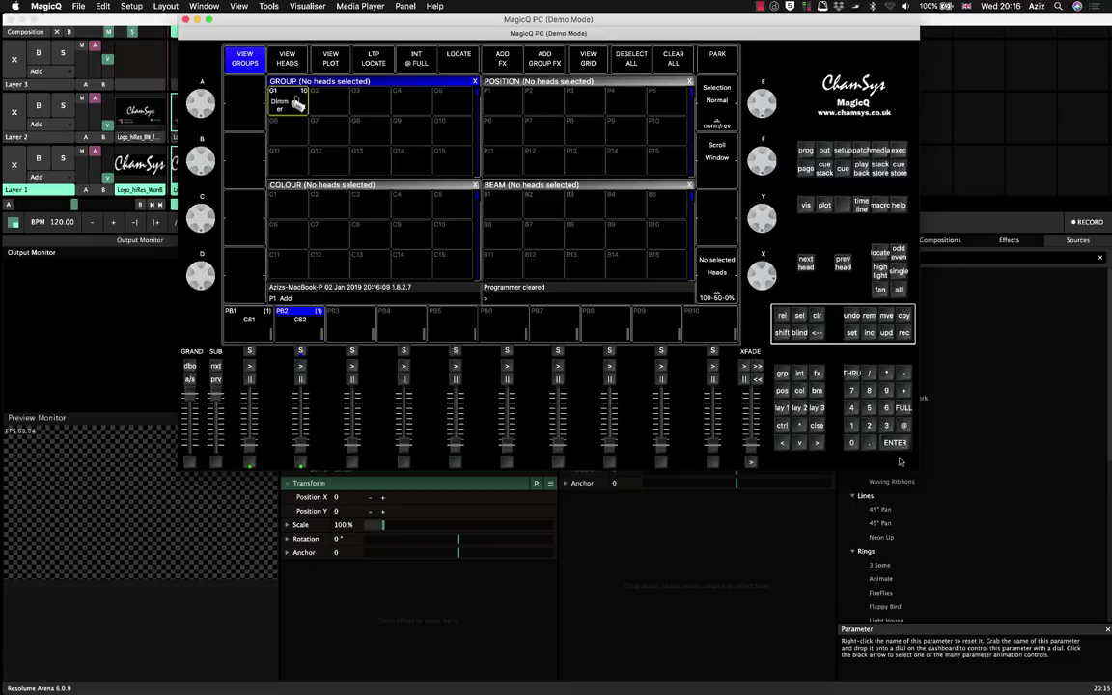
Open the MagicQ setup's network settings and set the console's IP address to 2.0.0.1.
left_click_drag(420, 26, 592, 124)
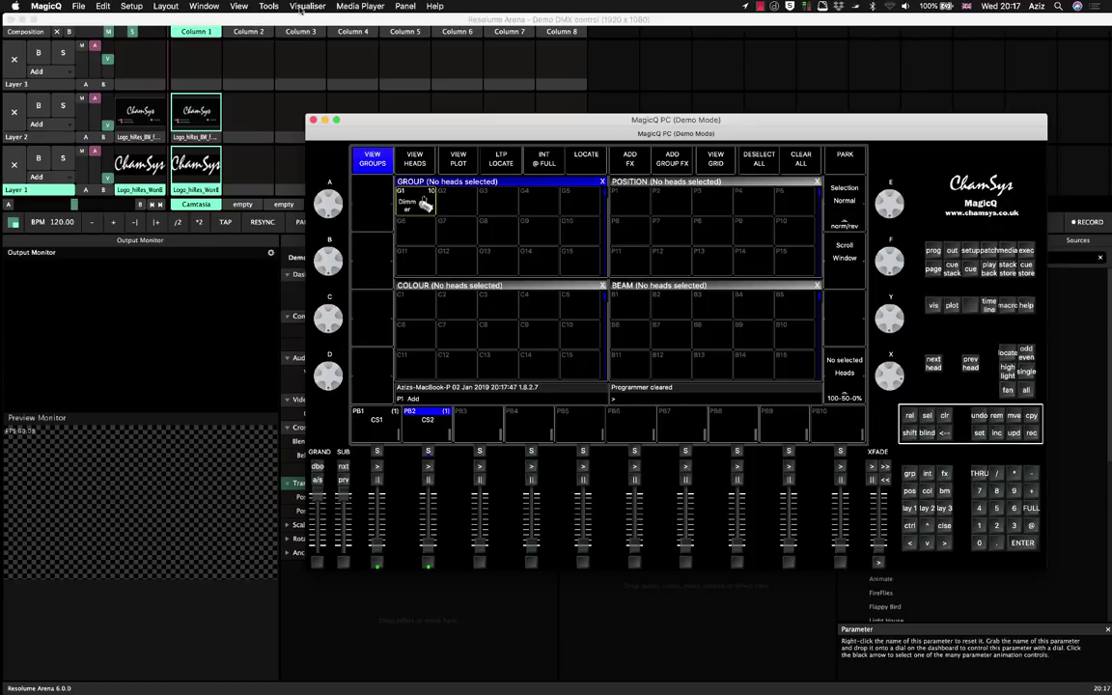
left_click_drag(401, 122, 475, 122)
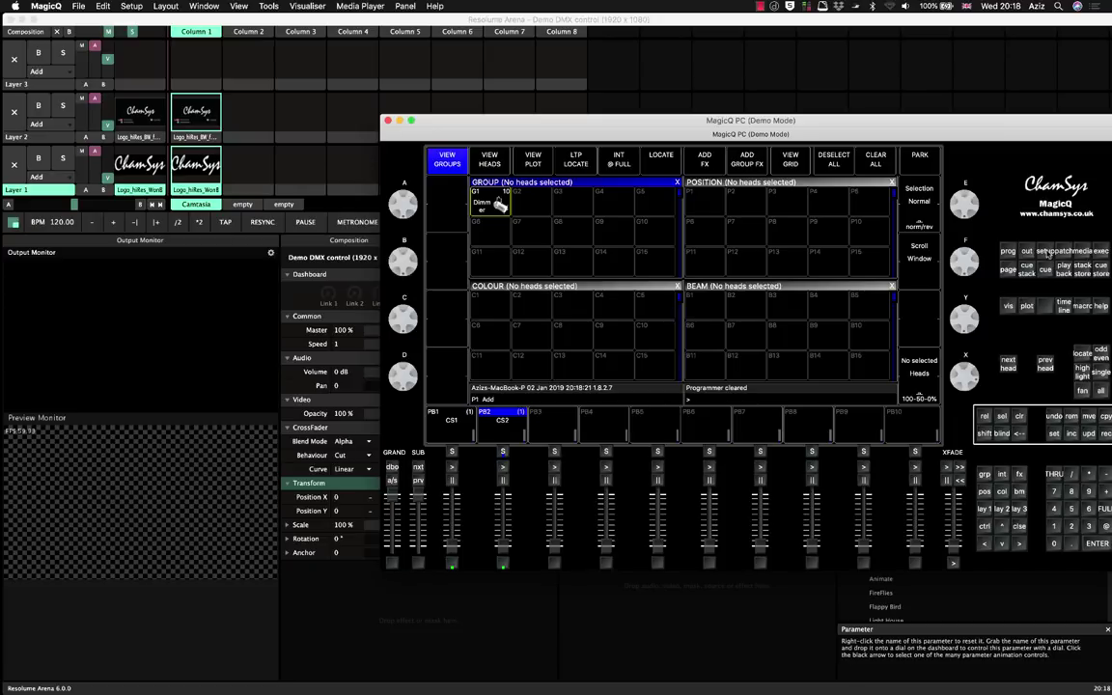
left_click_drag(969, 121, 796, 107)
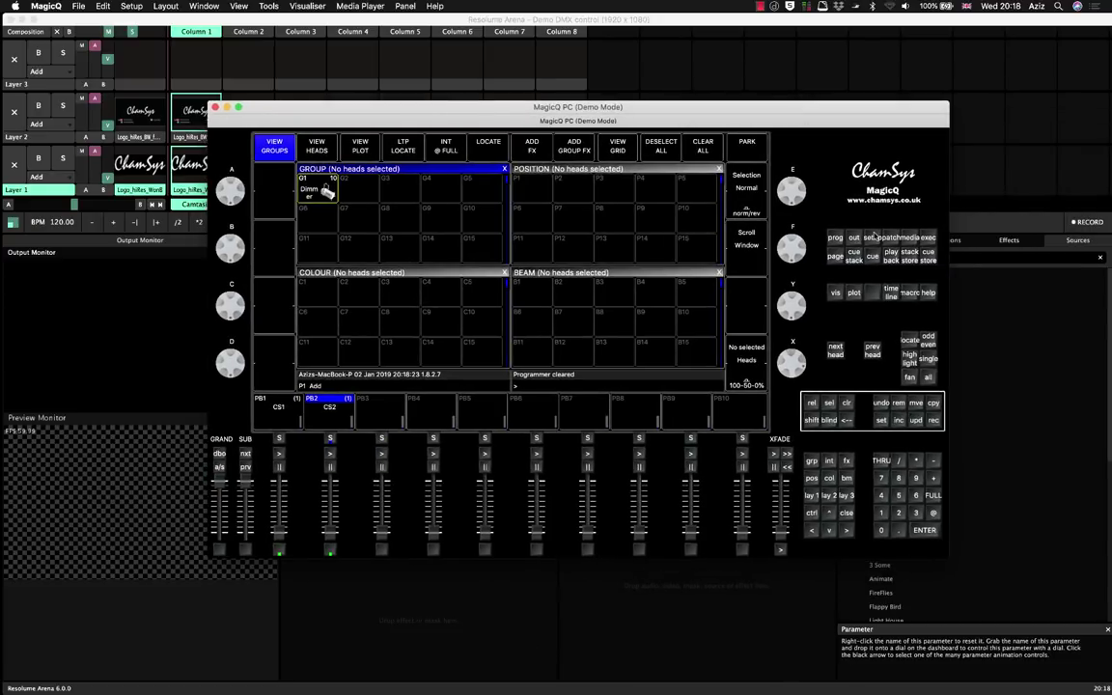
key("alt+s")
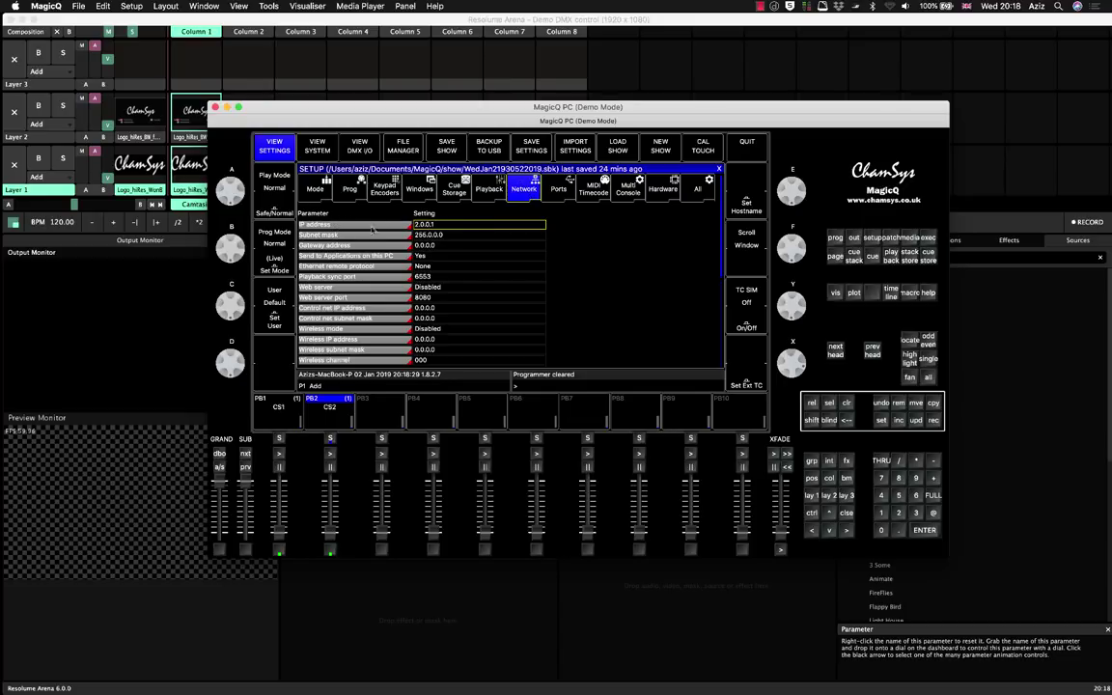
left_click(435, 224)
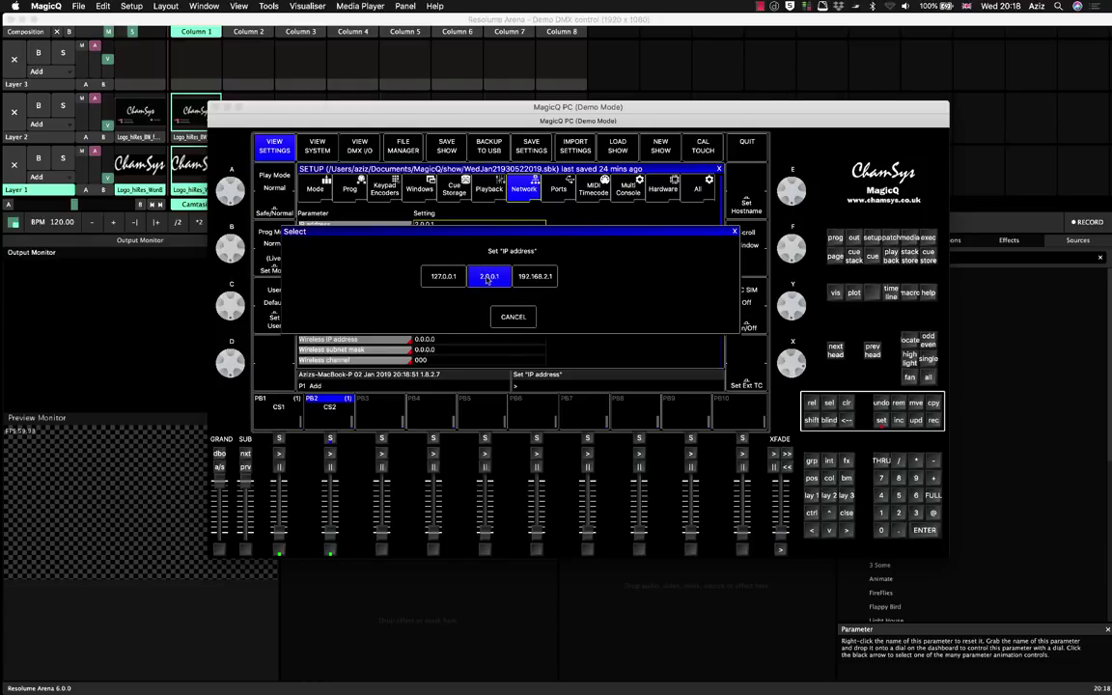
left_click(490, 277)
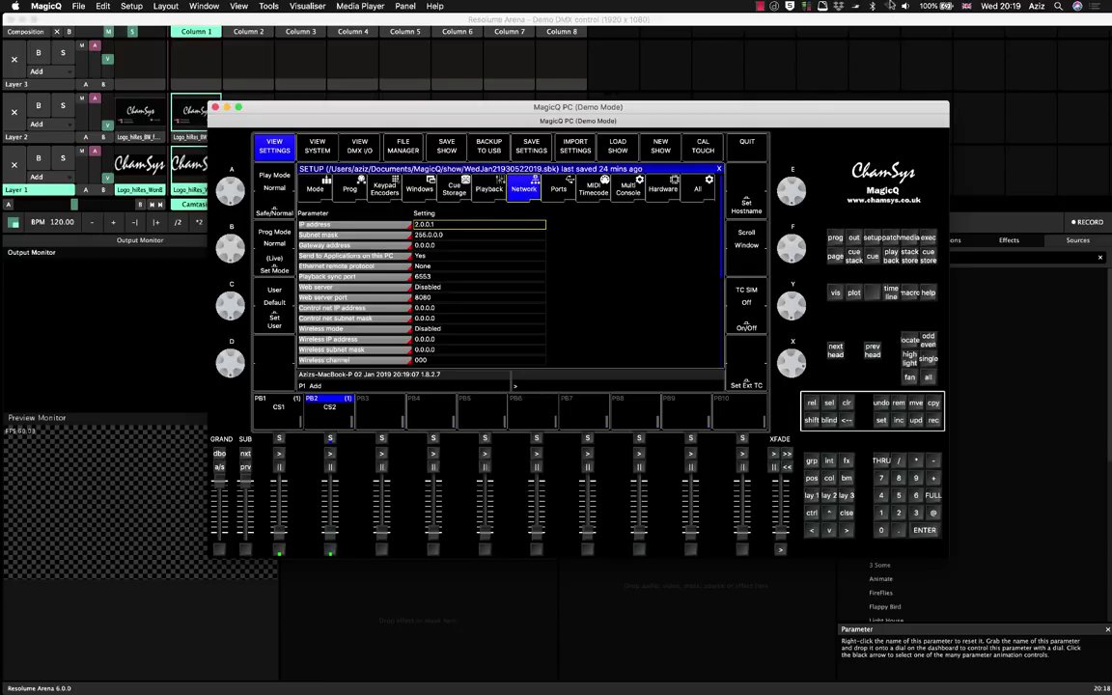
Open the Mac's Network preferences and check the Wi-Fi and Thunderbolt Bridge connection settings.
left_click(890, 6)
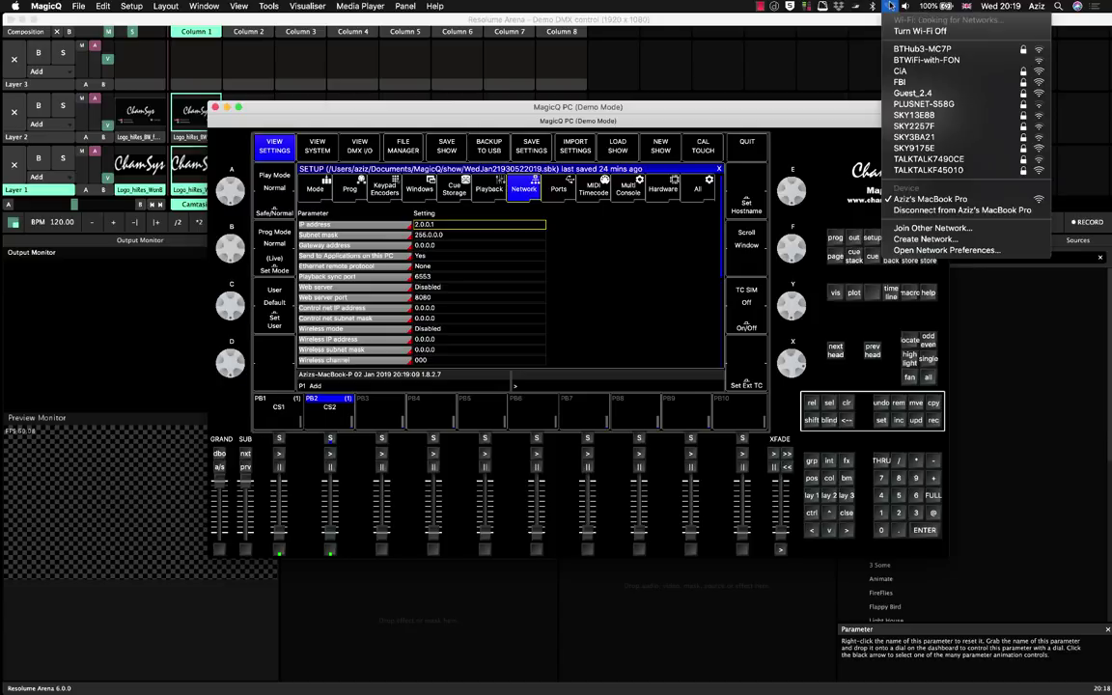
left_click(951, 260)
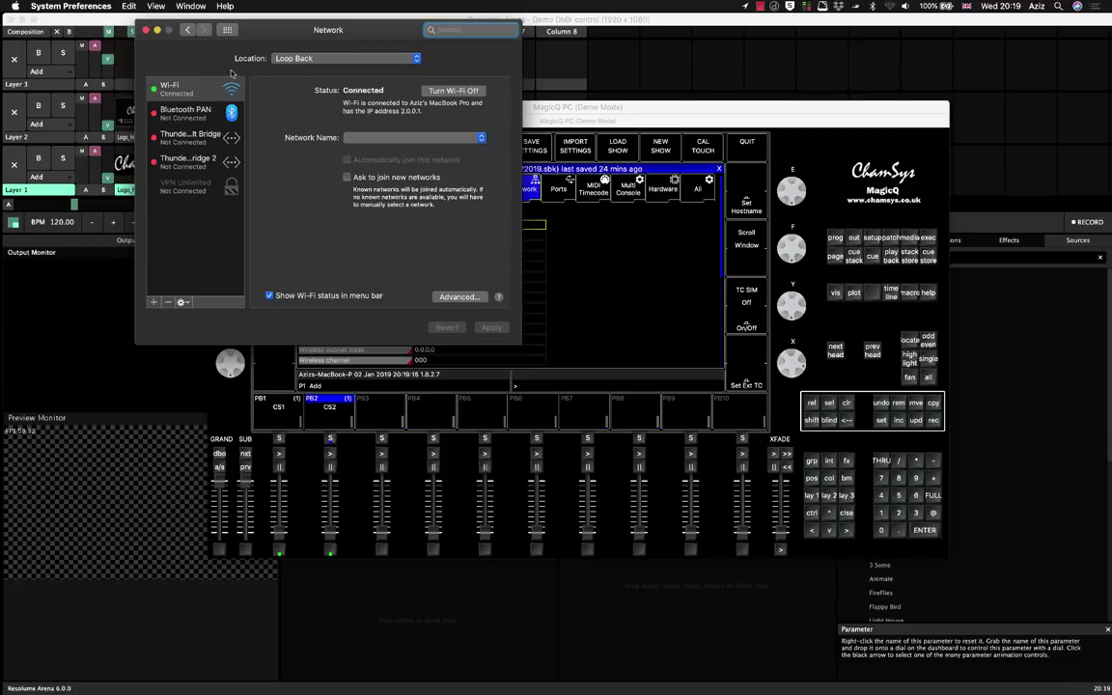
left_click(196, 95)
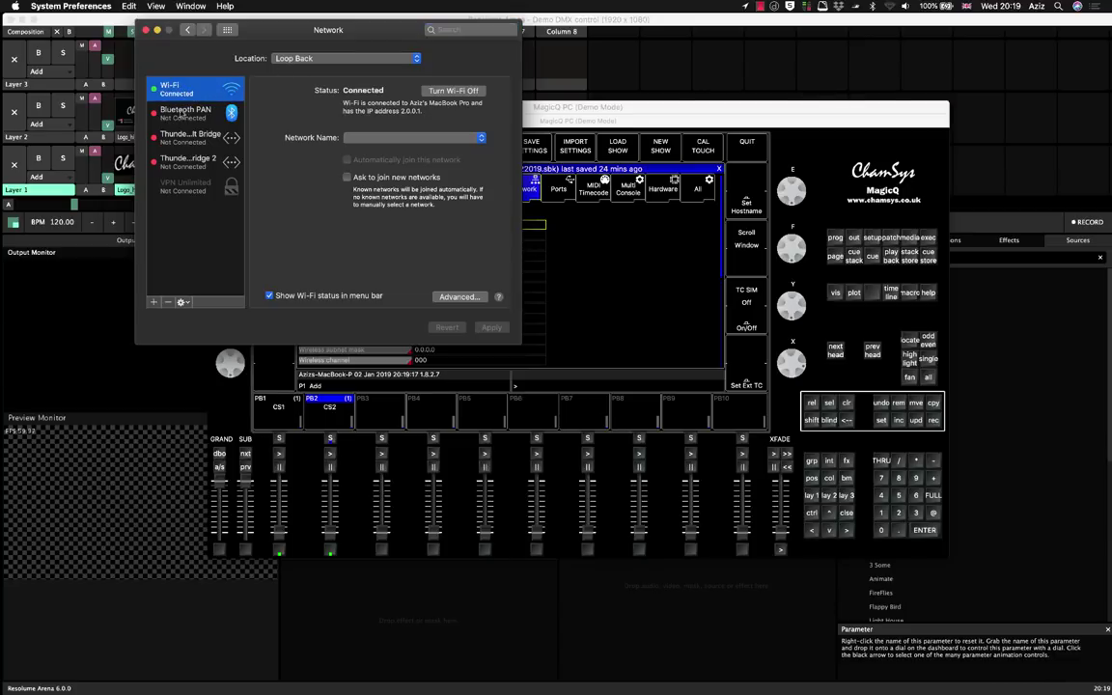
left_click(171, 136)
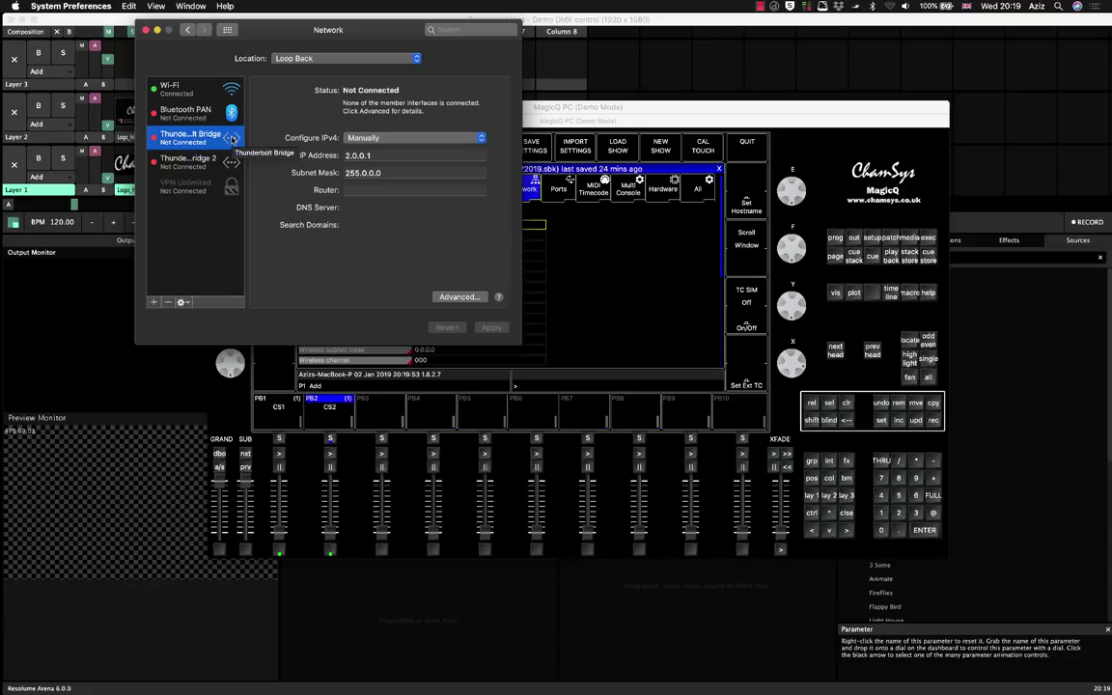
Switch back to MagicQ and review the available IP address choices, leaving the selection without a change.
left_click_drag(308, 33, 304, 255)
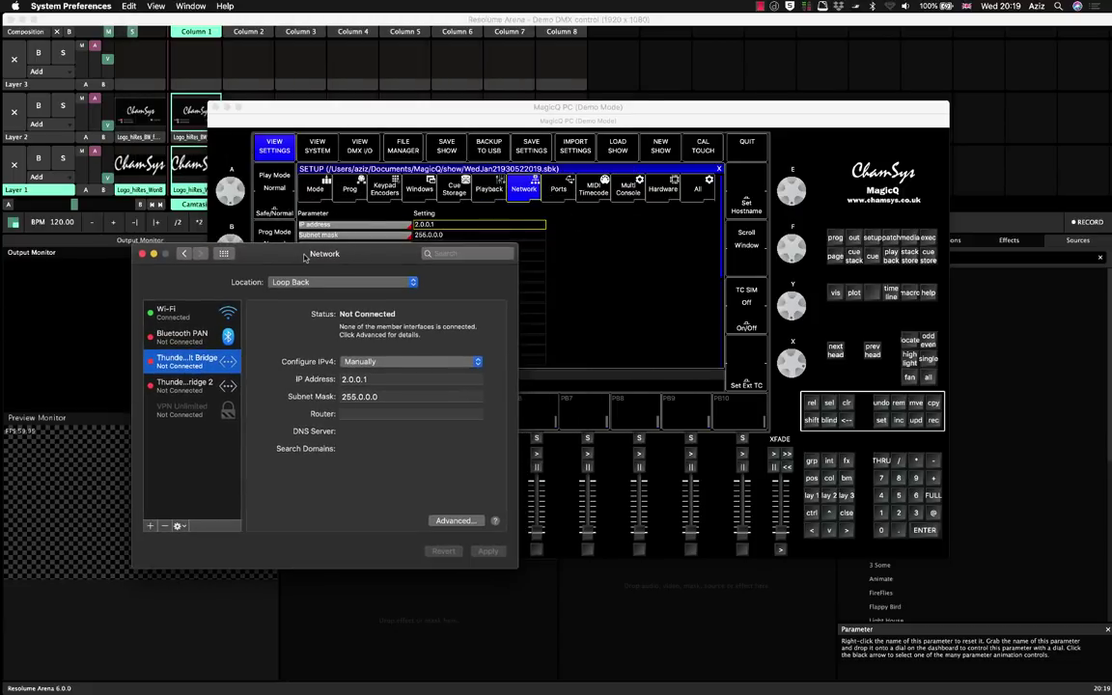
left_click(472, 107)
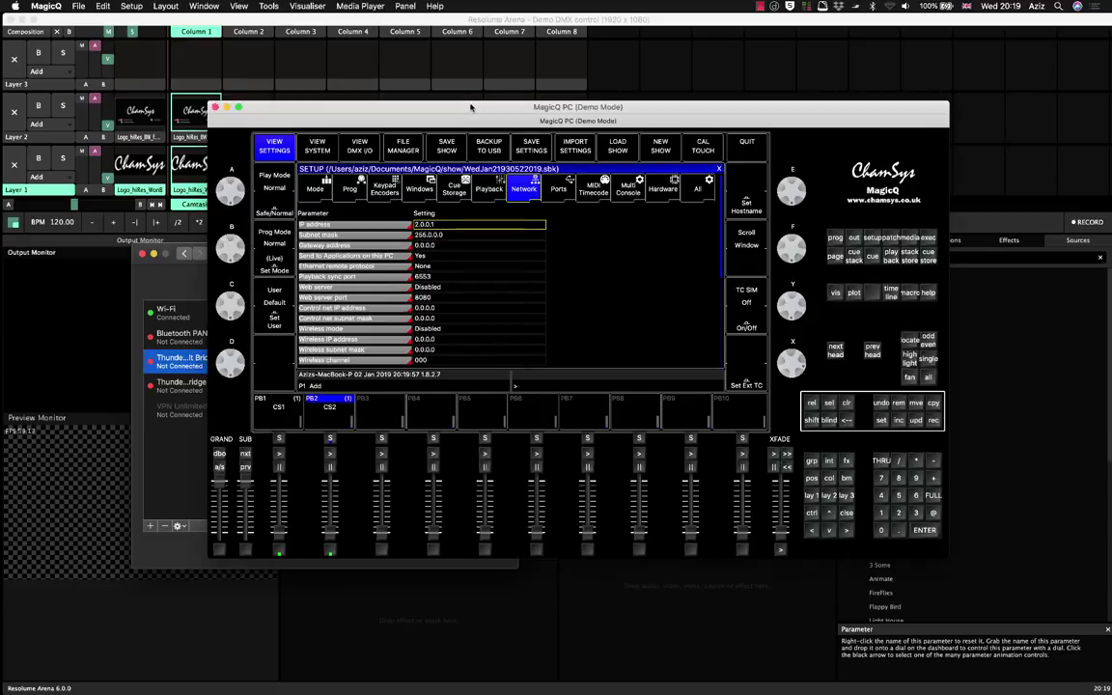
left_click_drag(471, 107, 560, 115)
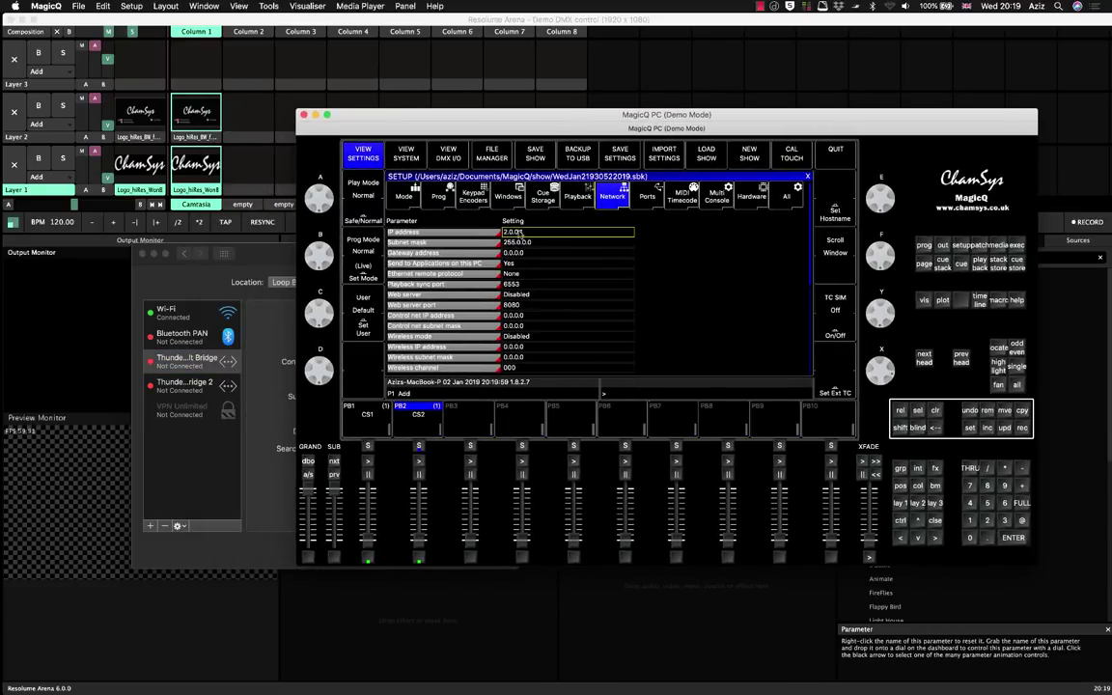
left_click(521, 232)
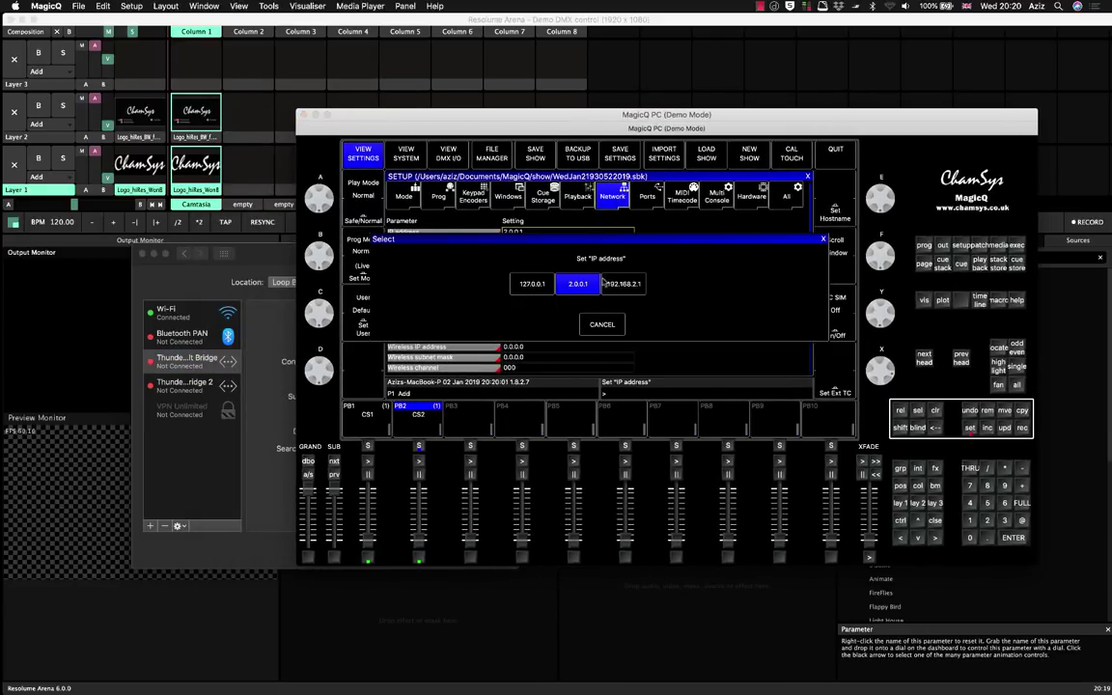
left_click(599, 325)
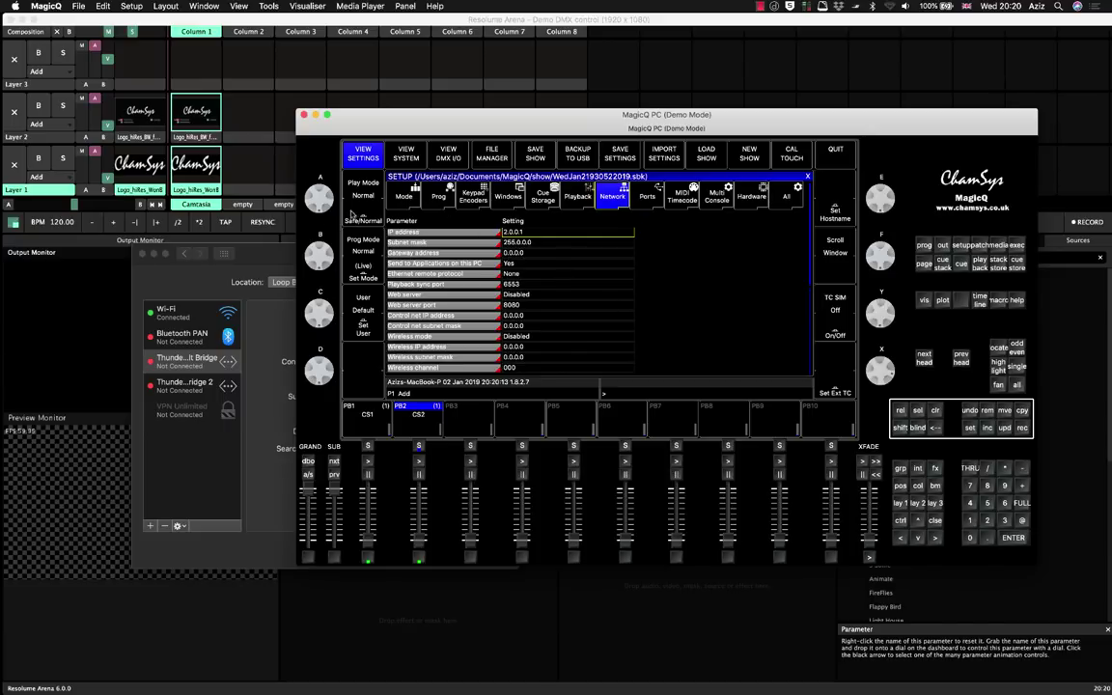
Recheck the Thunderbolt Bridge settings in the Mac's Network preferences and close them.
left_click(251, 254)
left_click_drag(286, 259, 437, 168)
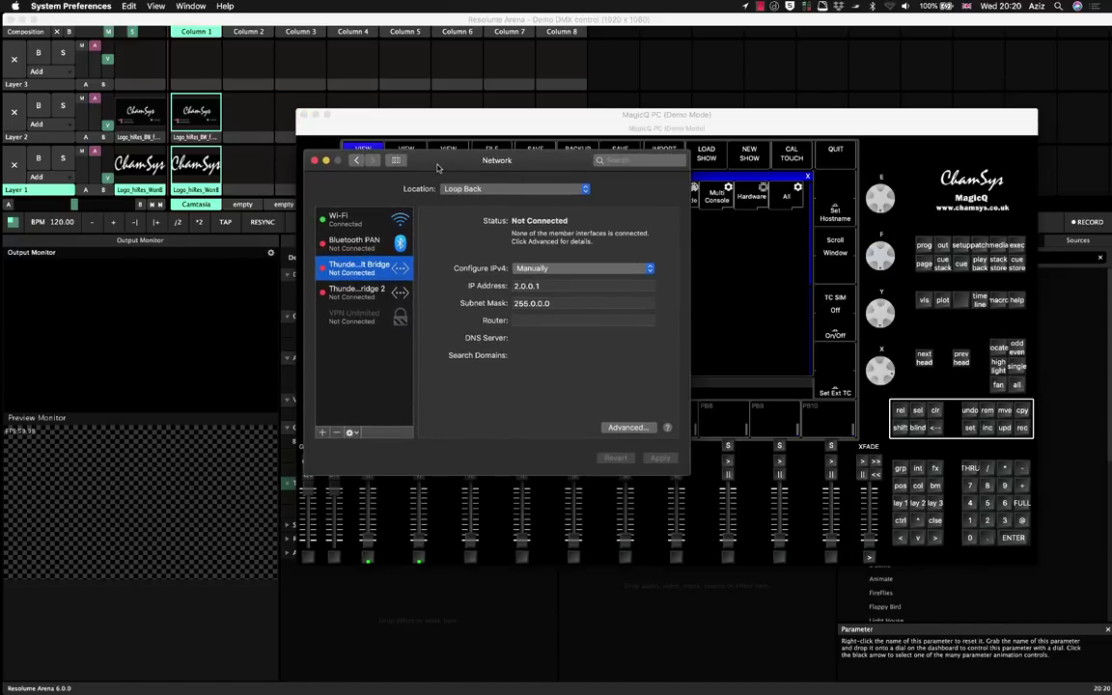
left_click(315, 162)
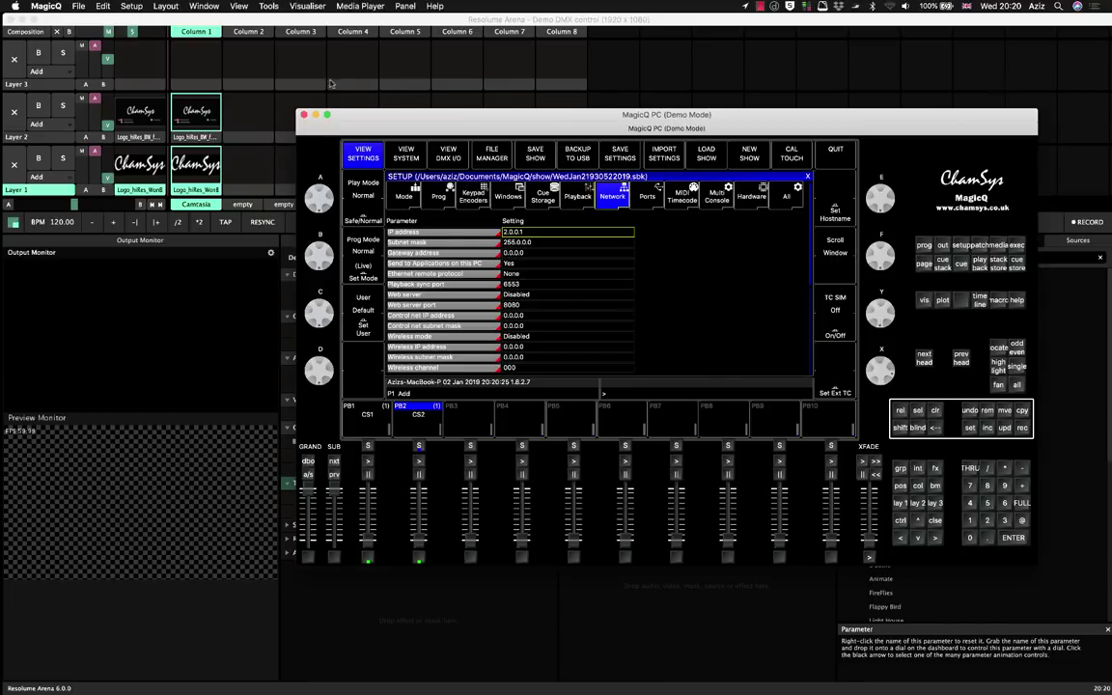
Switch to Resolume Arena and remove the existing Lumiverse 1 input in its DMX preferences.
left_click_drag(466, 118, 568, 211)
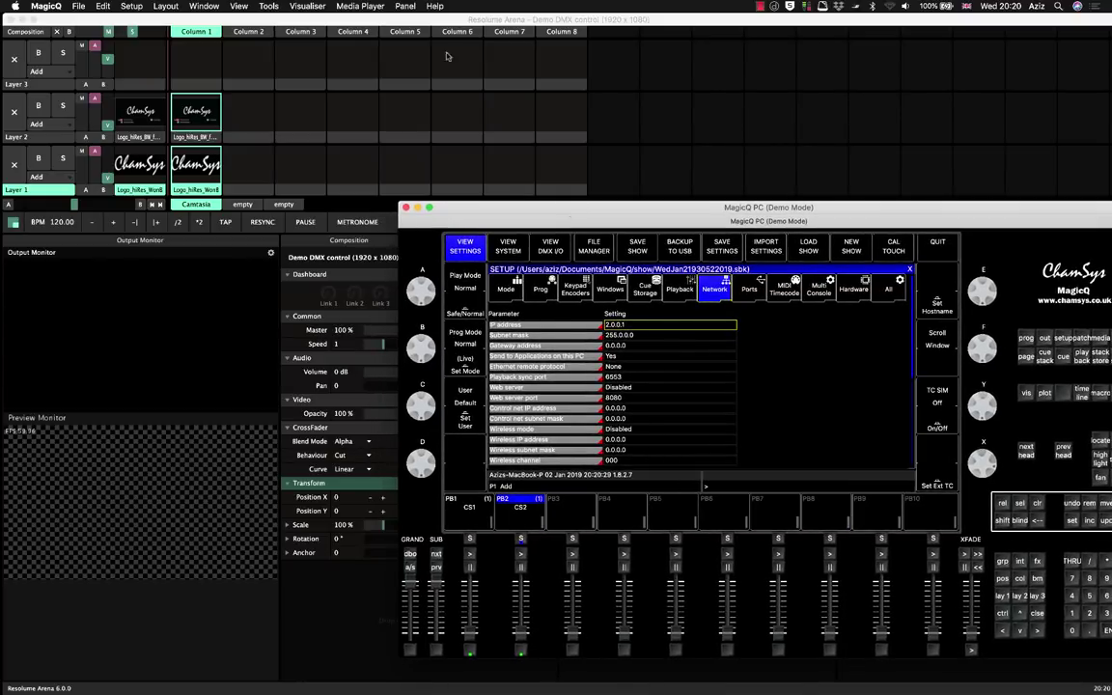
left_click(372, 19)
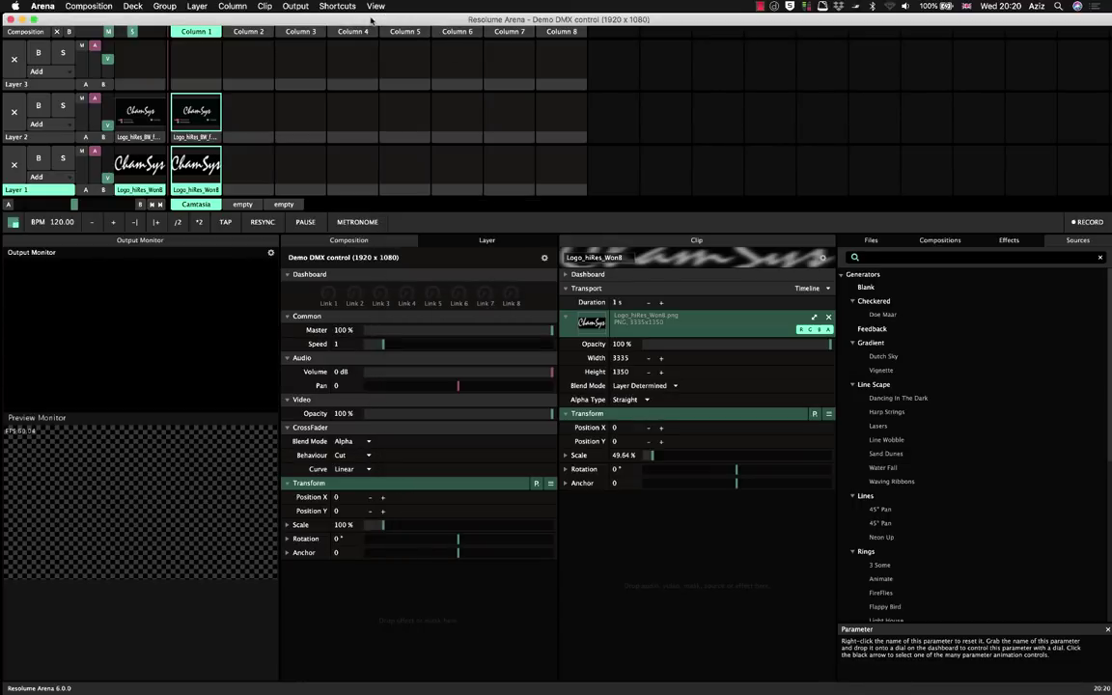
left_click_drag(175, 23, 180, 24)
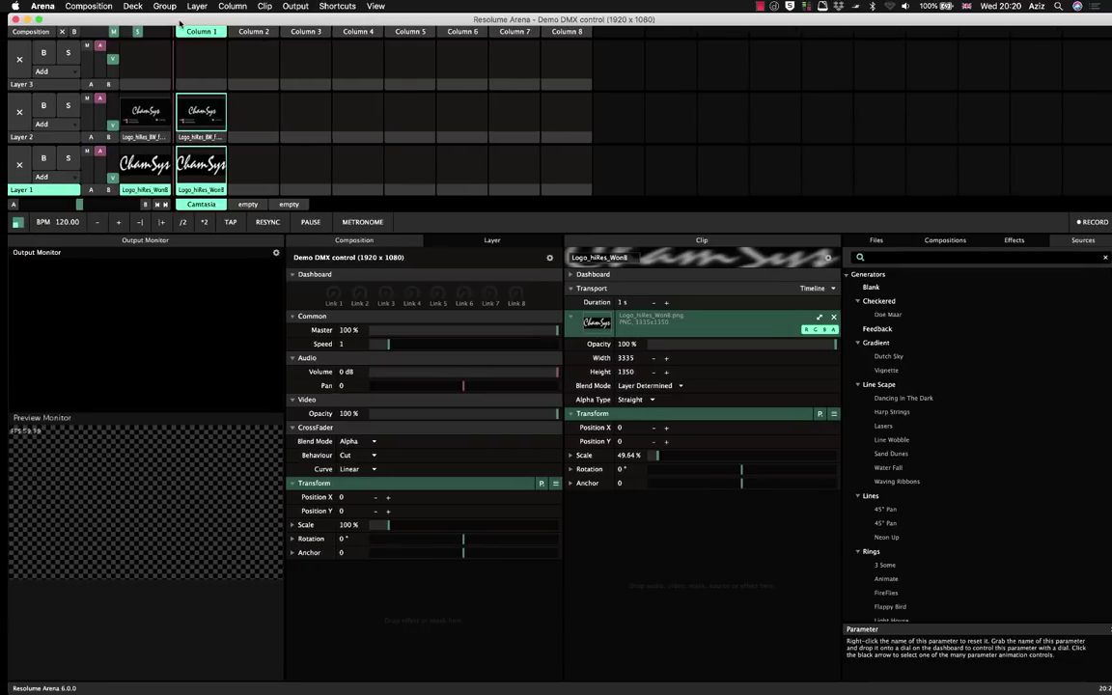
left_click(32, 5)
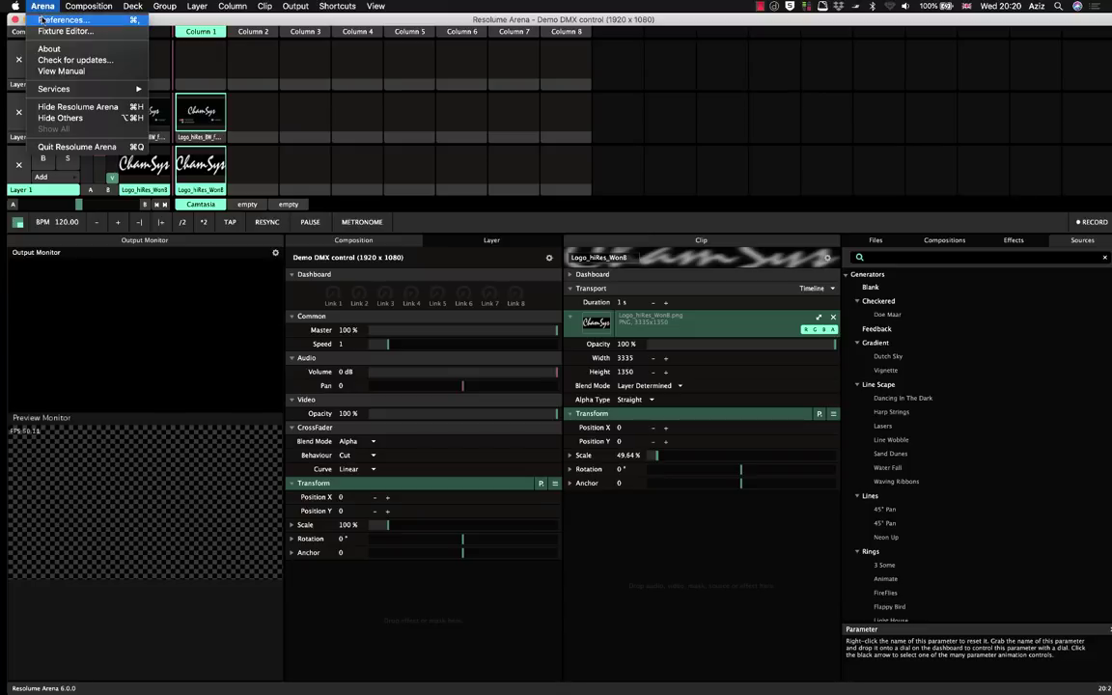
left_click(43, 21)
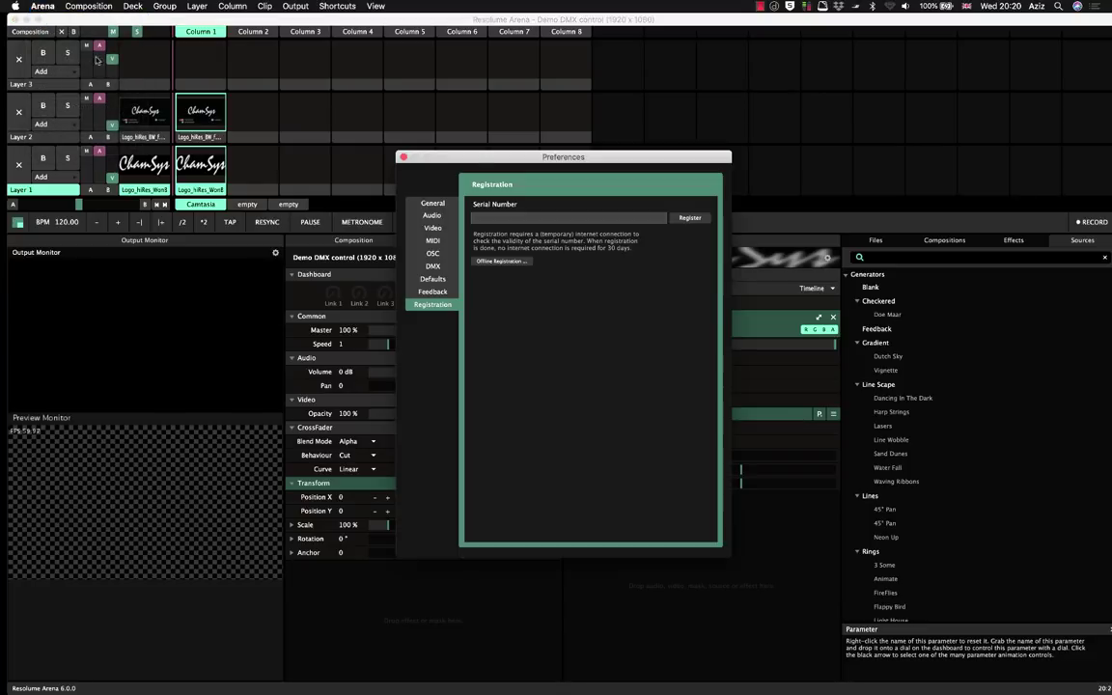
left_click(433, 267)
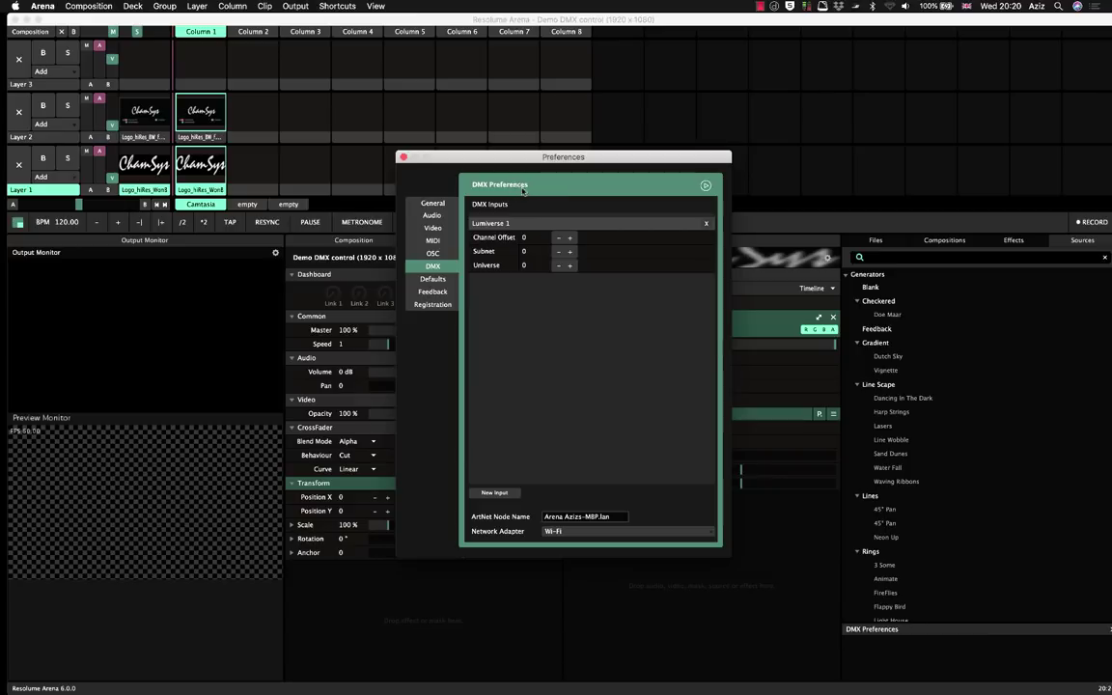
left_click(704, 225)
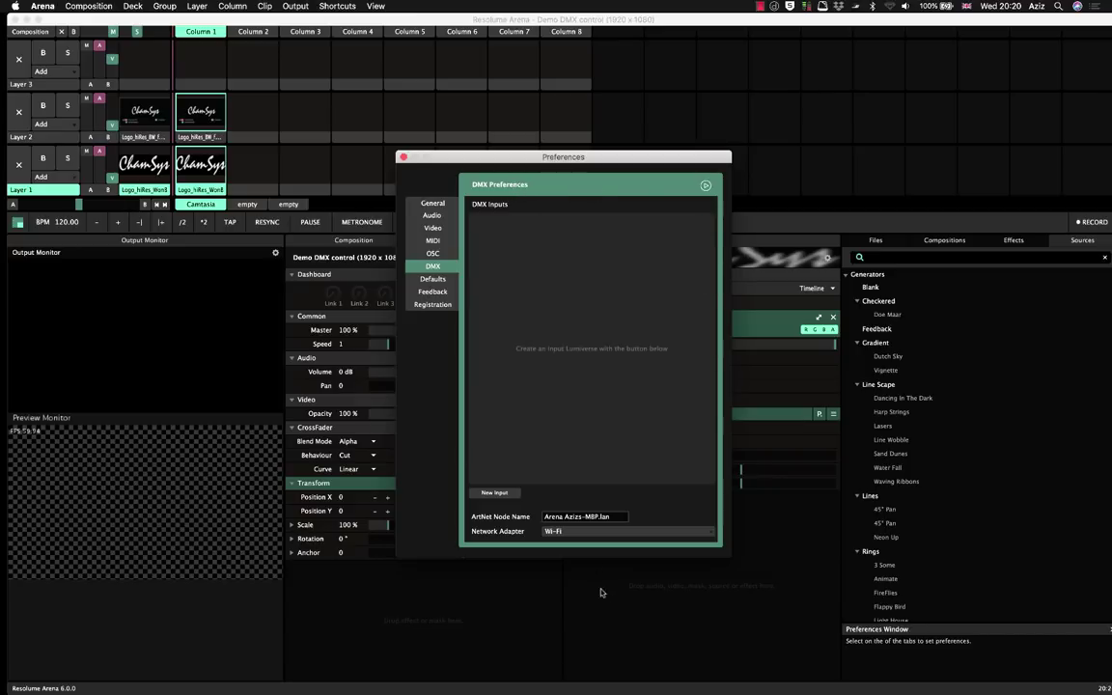
Choose Wi-Fi as the DMX network adapter, add a new input Lumiverse, and close the preferences.
left_click(581, 531)
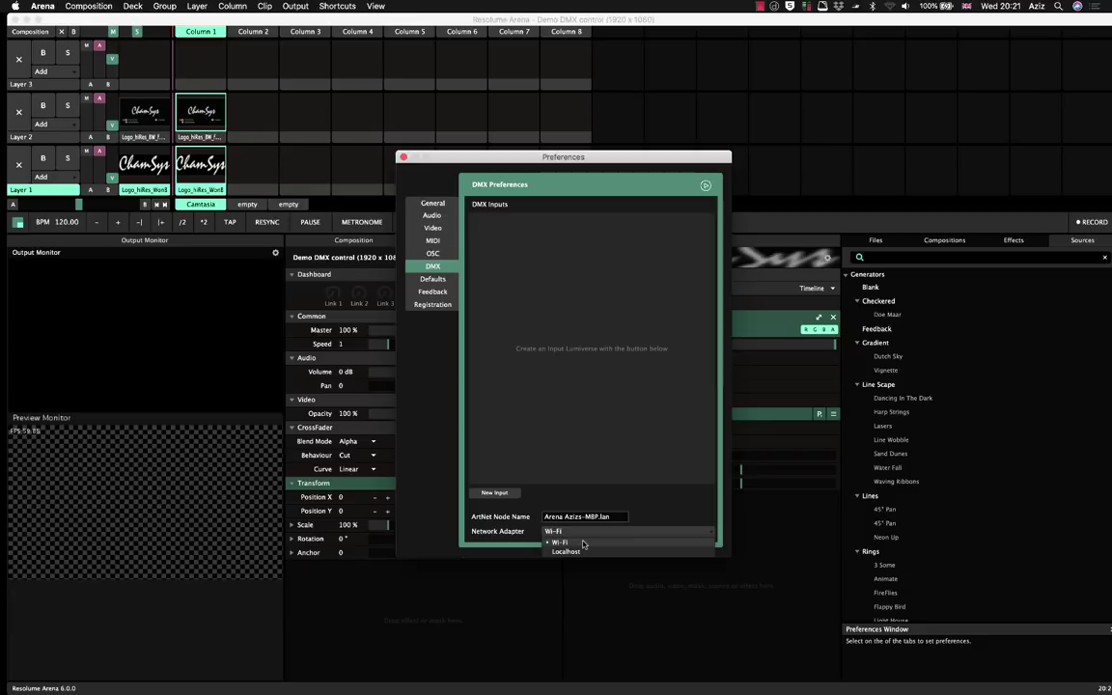
left_click(583, 545)
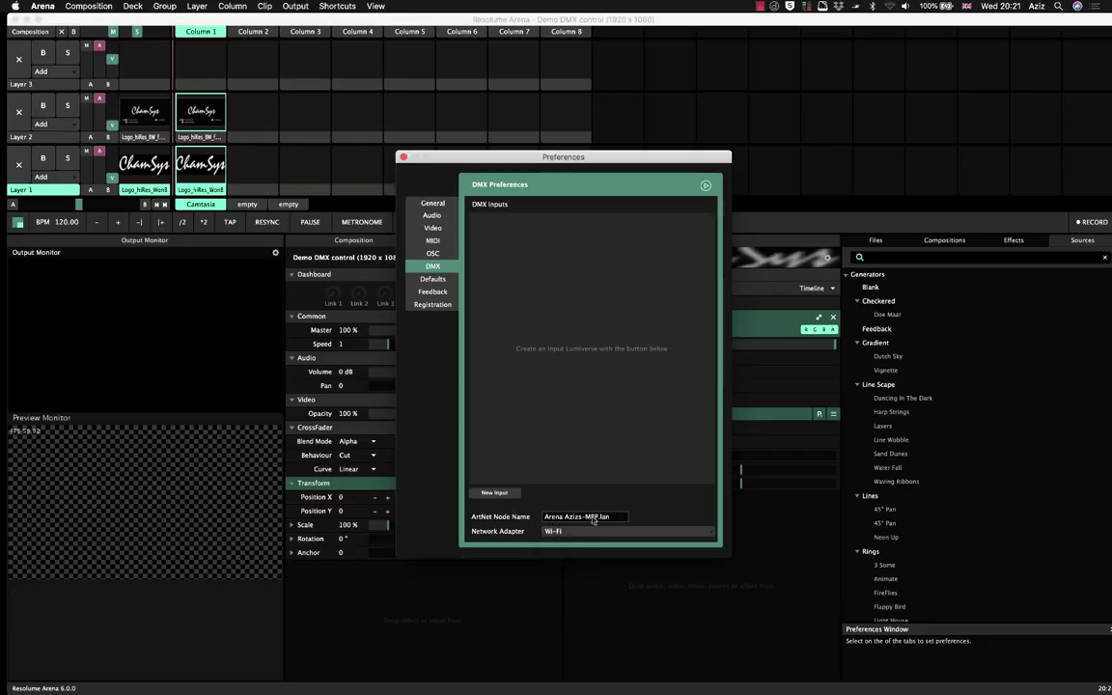
left_click(495, 494)
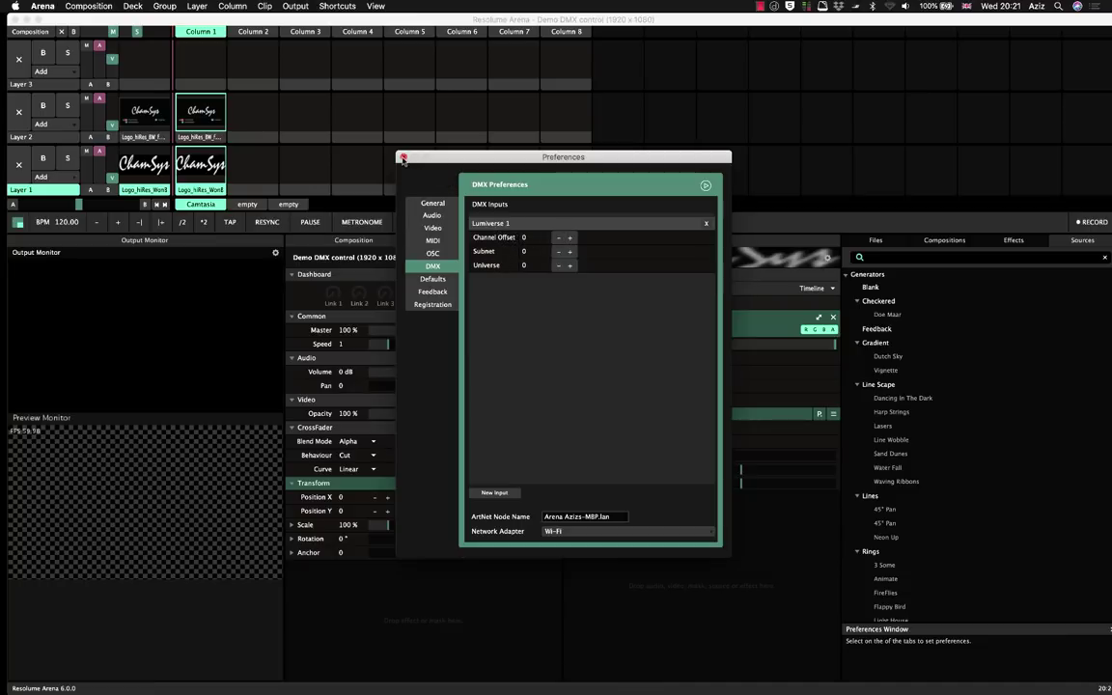
left_click(404, 159)
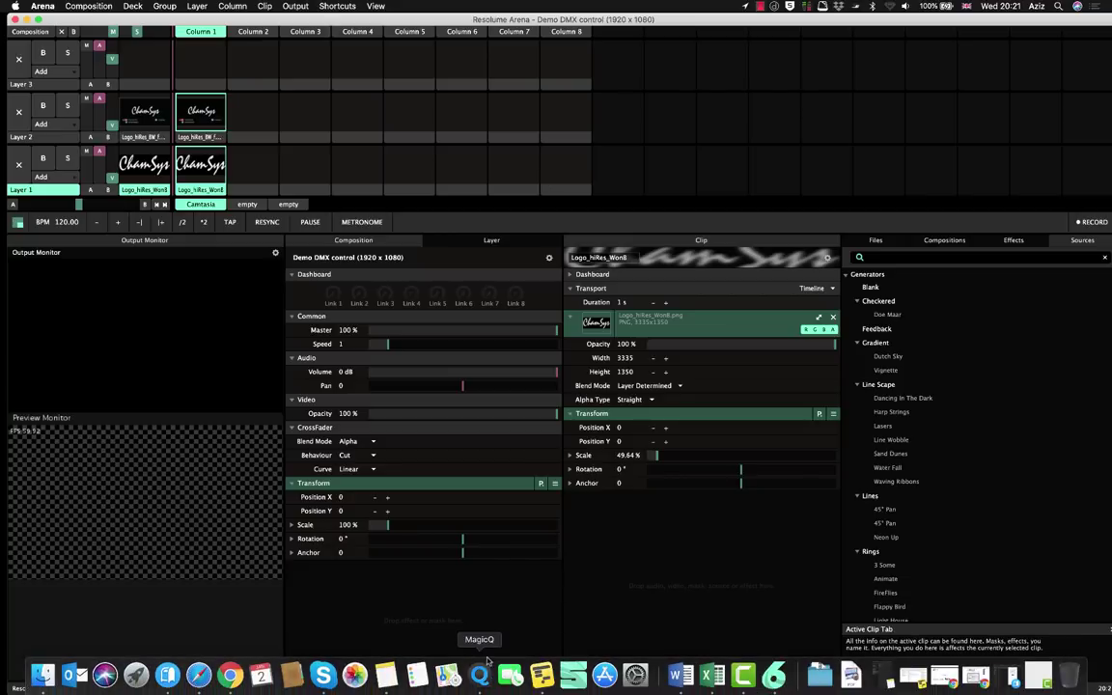
Switch to MagicQ and show the DMX I/O view in its setup.
left_click(486, 667)
left_click_drag(592, 220, 521, 75)
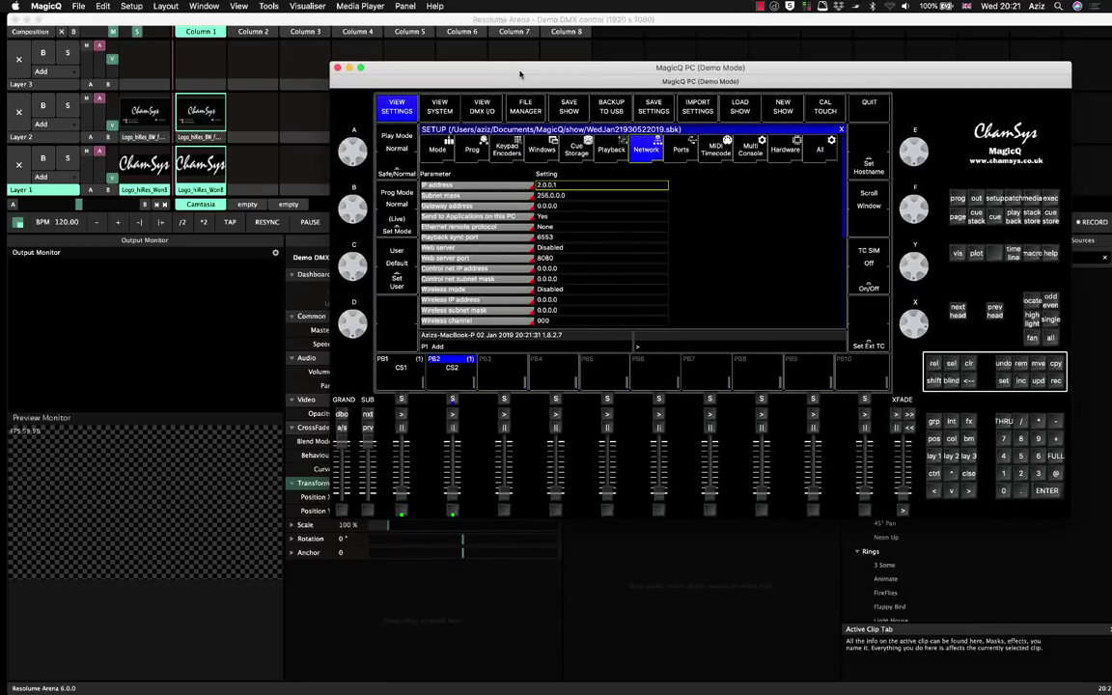
left_click(938, 462)
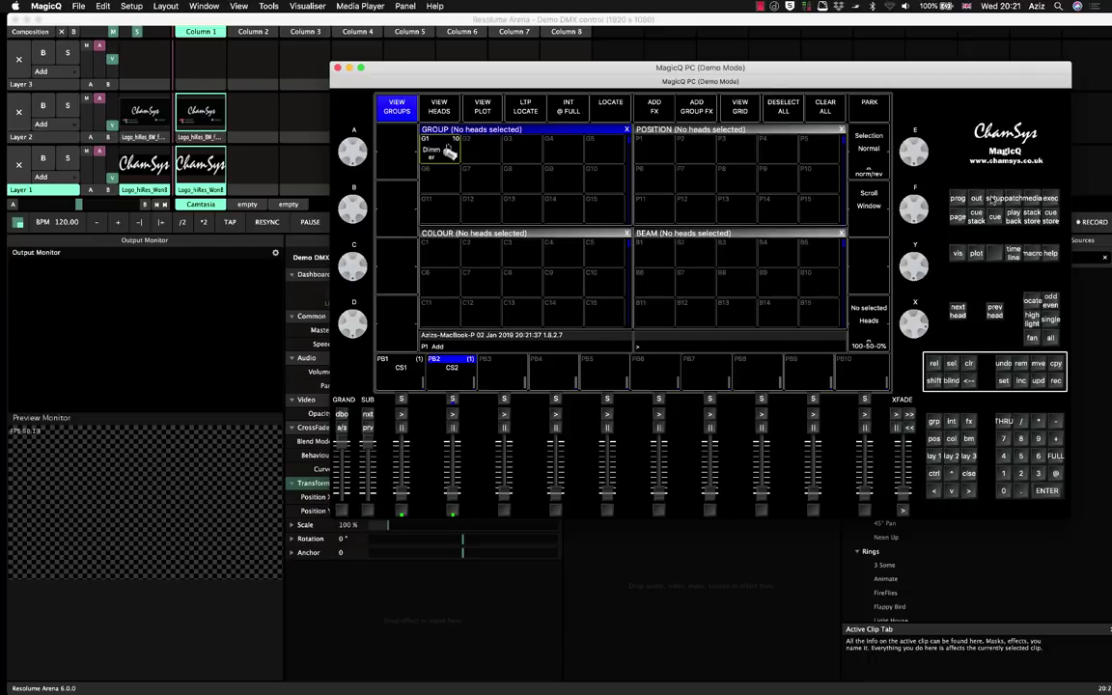
key("alt+s")
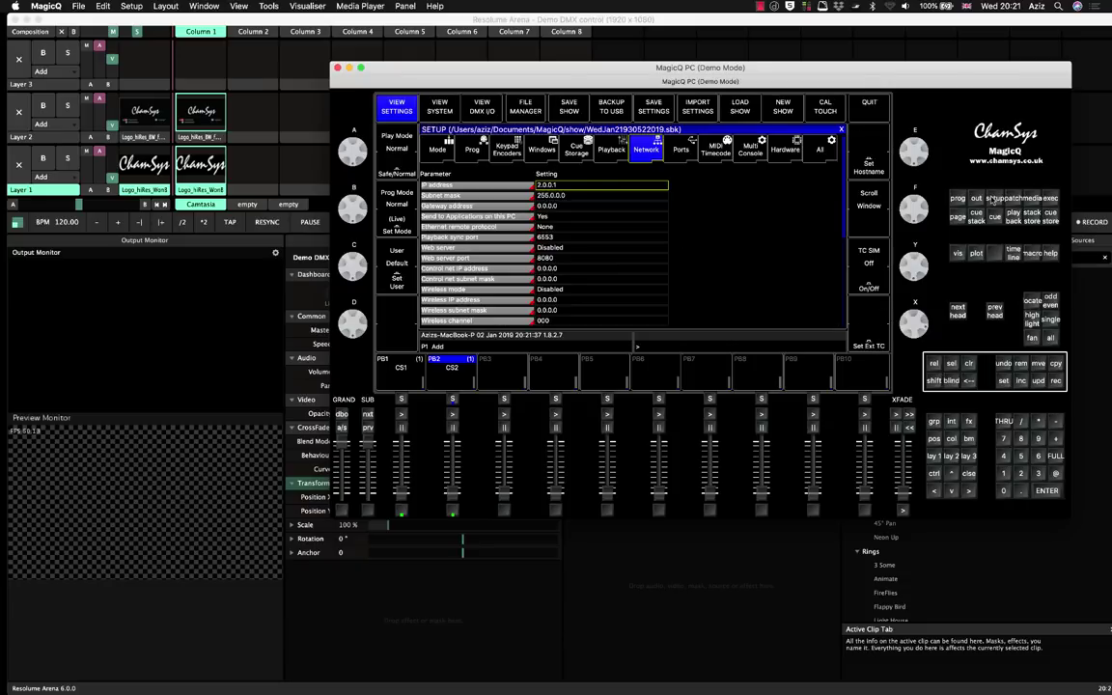
left_click(483, 106)
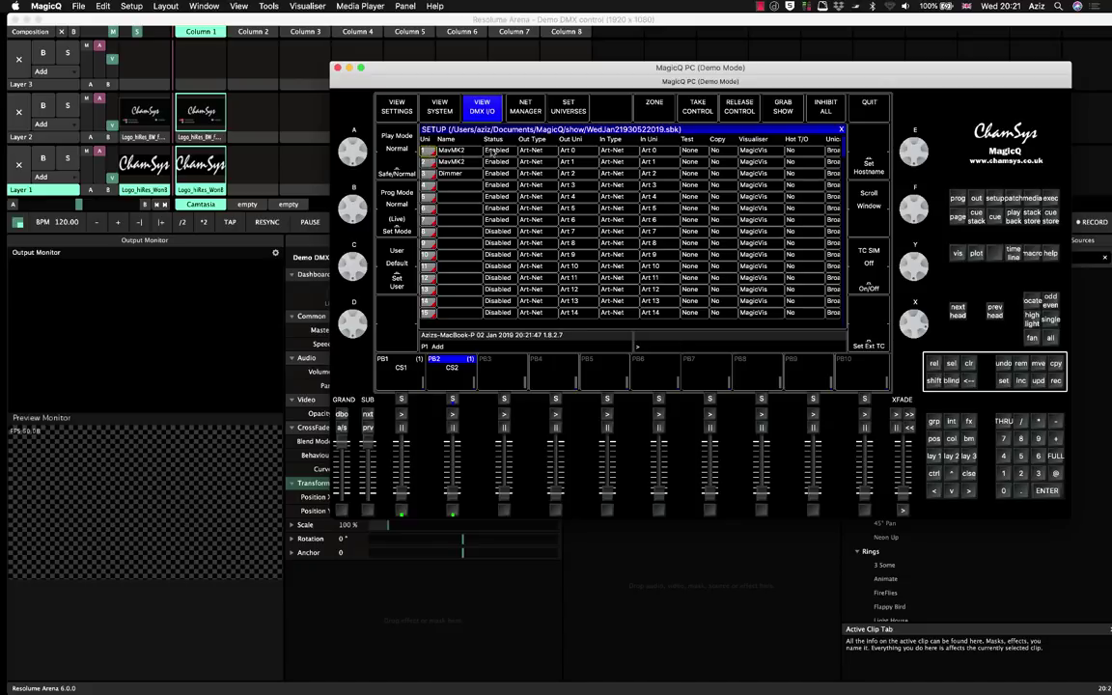
Review the universe list and the output type options for universe 1 without changing them, and show the network settings.
scroll(497, 169, "down", 15)
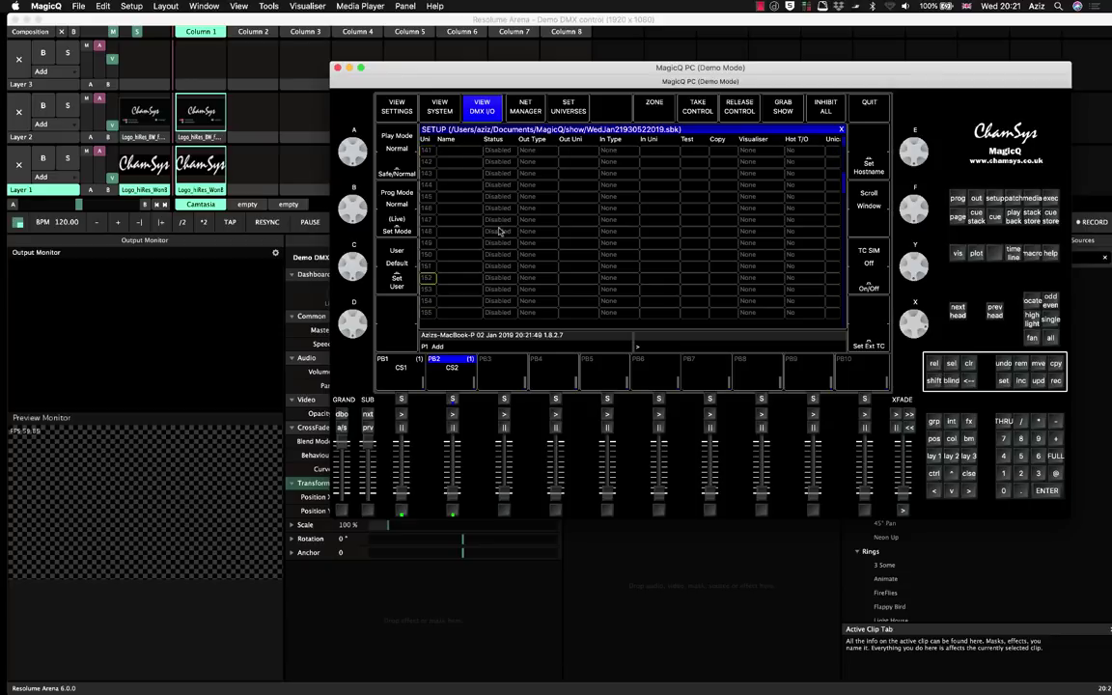
scroll(496, 169, "up", 8)
scroll(496, 169, "up", 4)
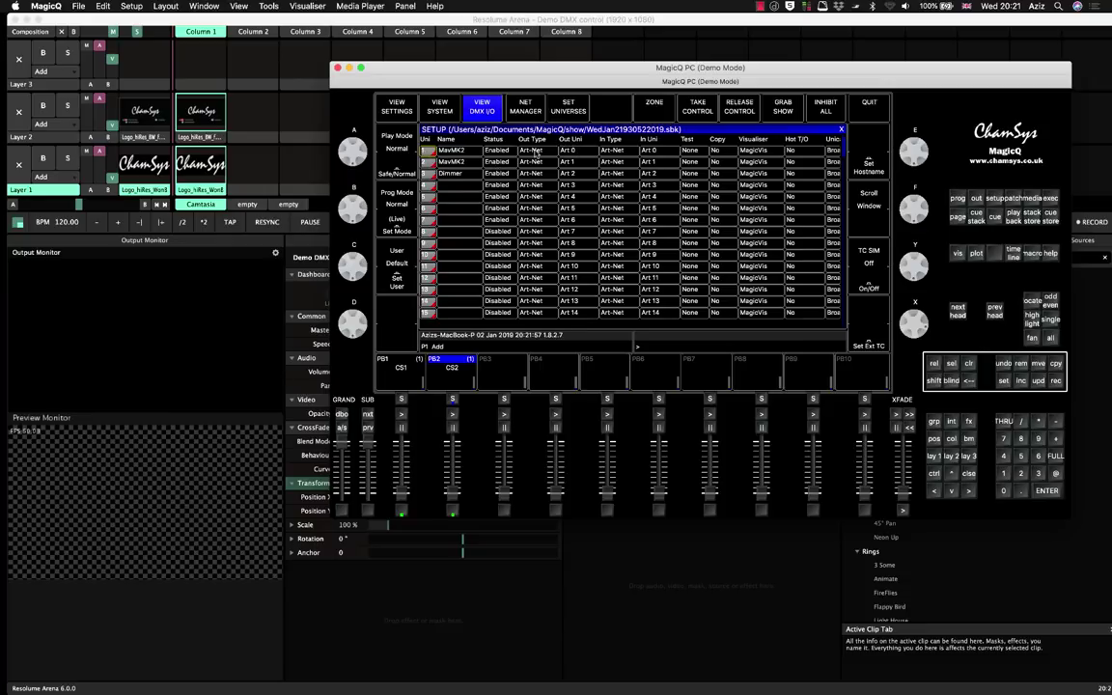
left_click(537, 152)
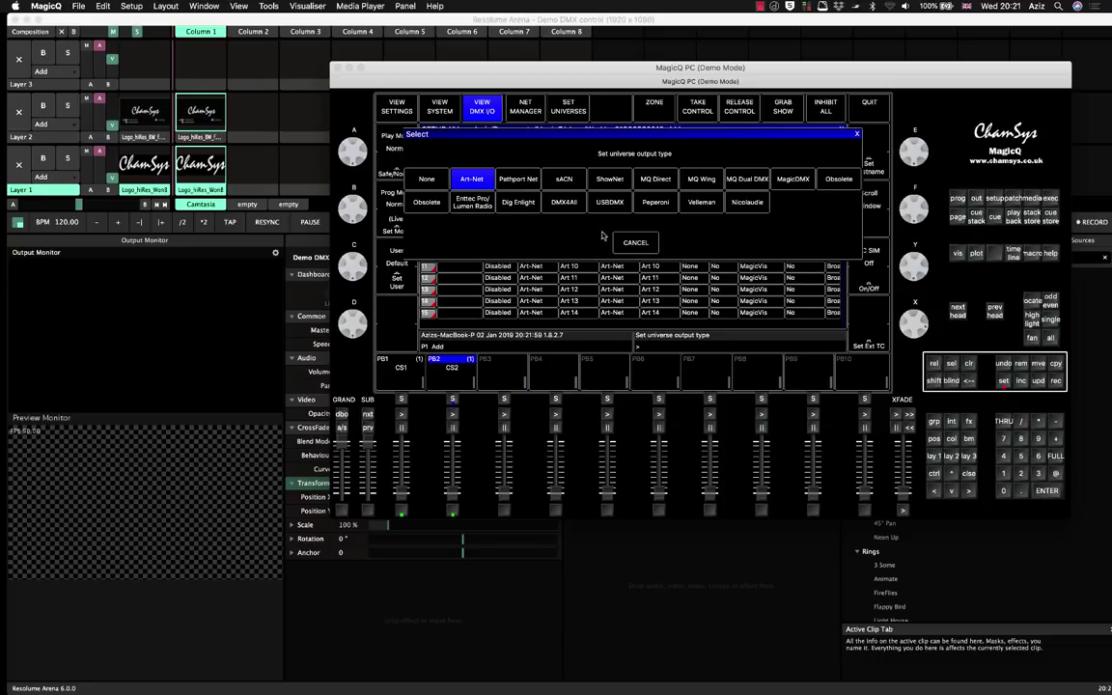
left_click(631, 240)
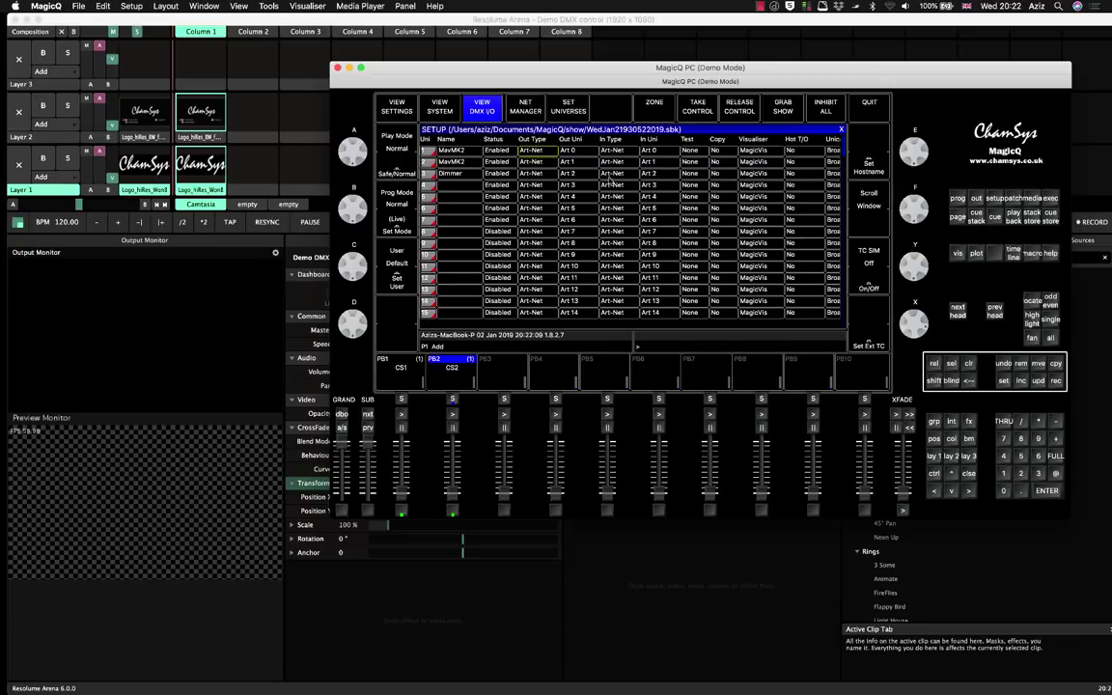
left_click(391, 108)
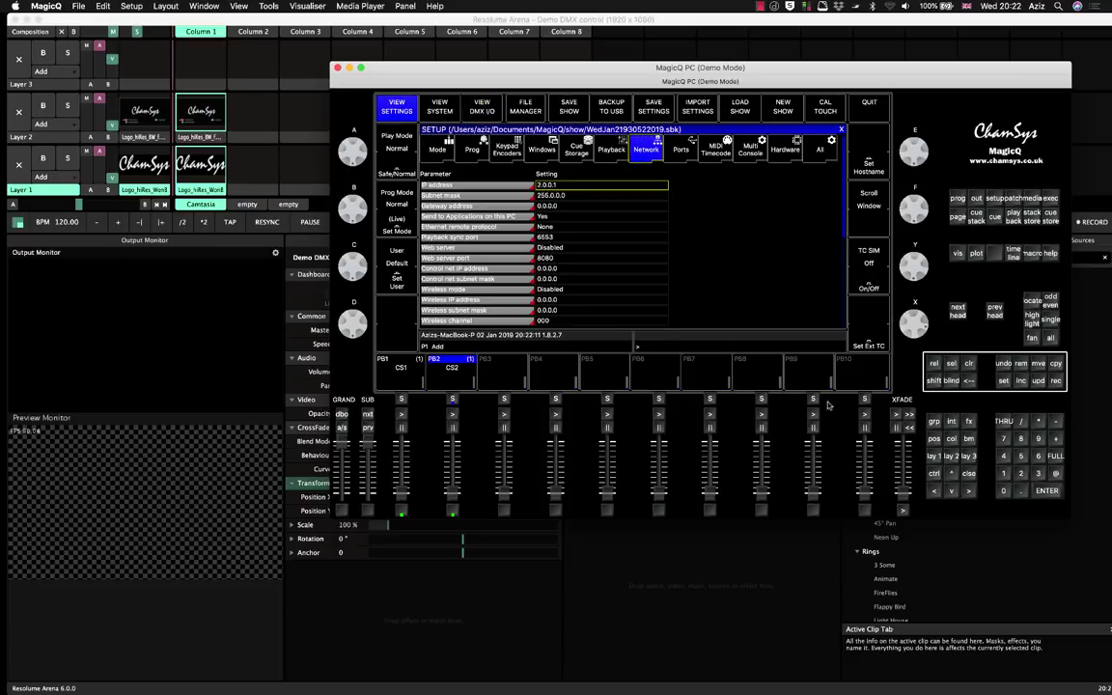
Show MagicQ's group and palette windows, look over the composition in Resolume Arena, and return to MagicQ.
left_click(936, 458)
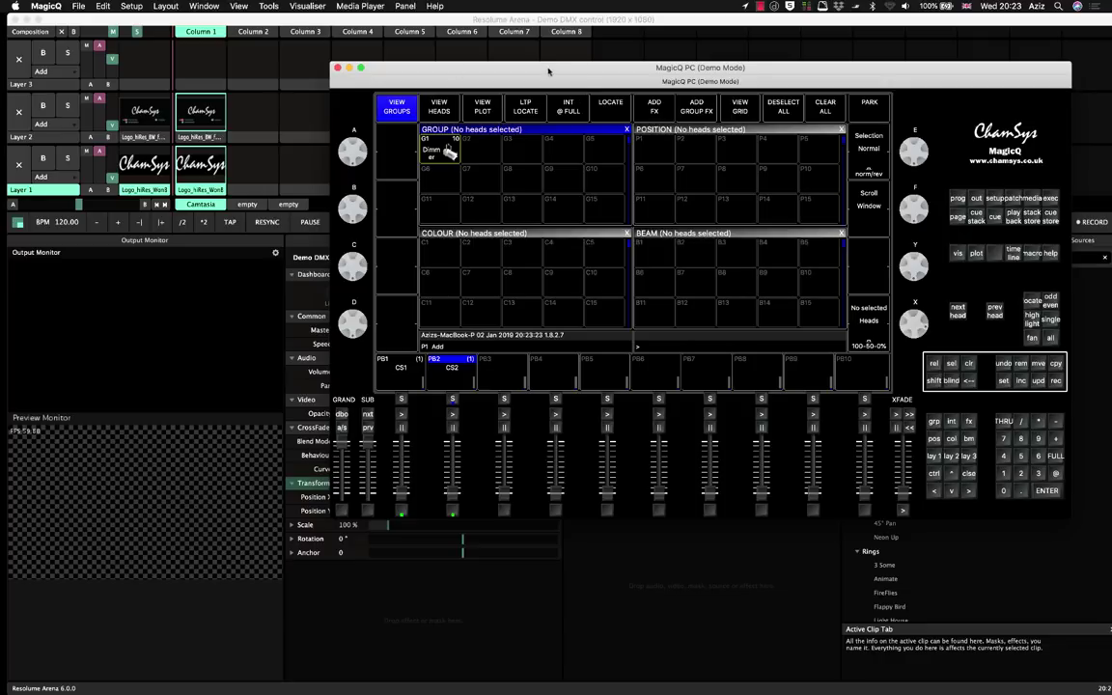
left_click_drag(531, 73, 485, 84)
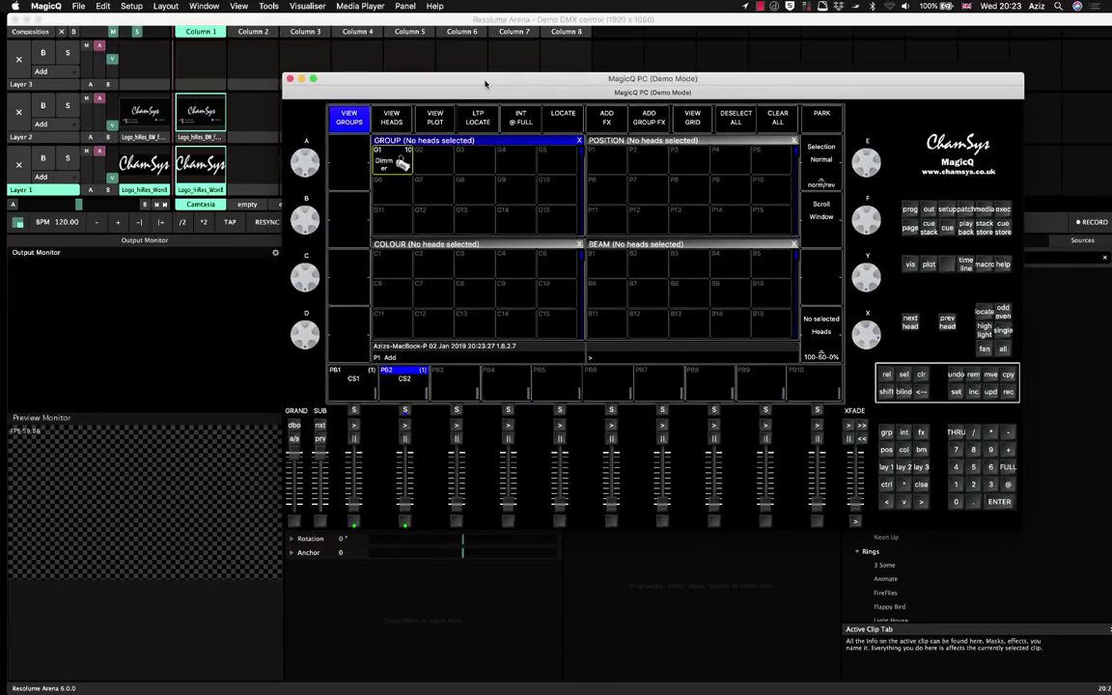
left_click(402, 19)
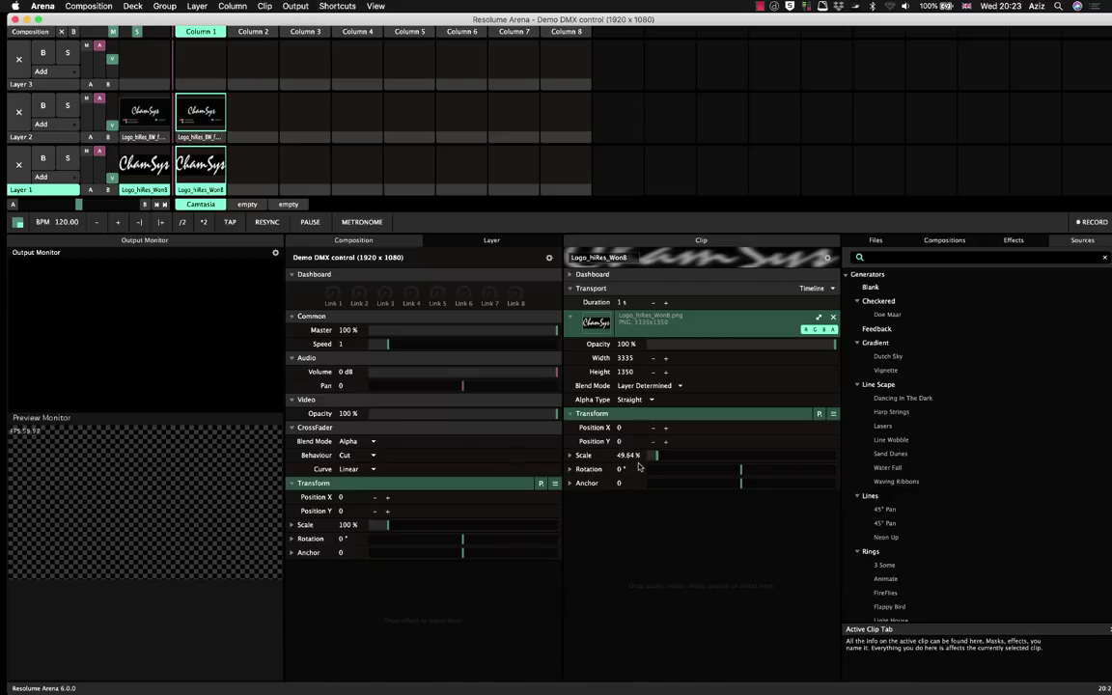
left_click(432, 608)
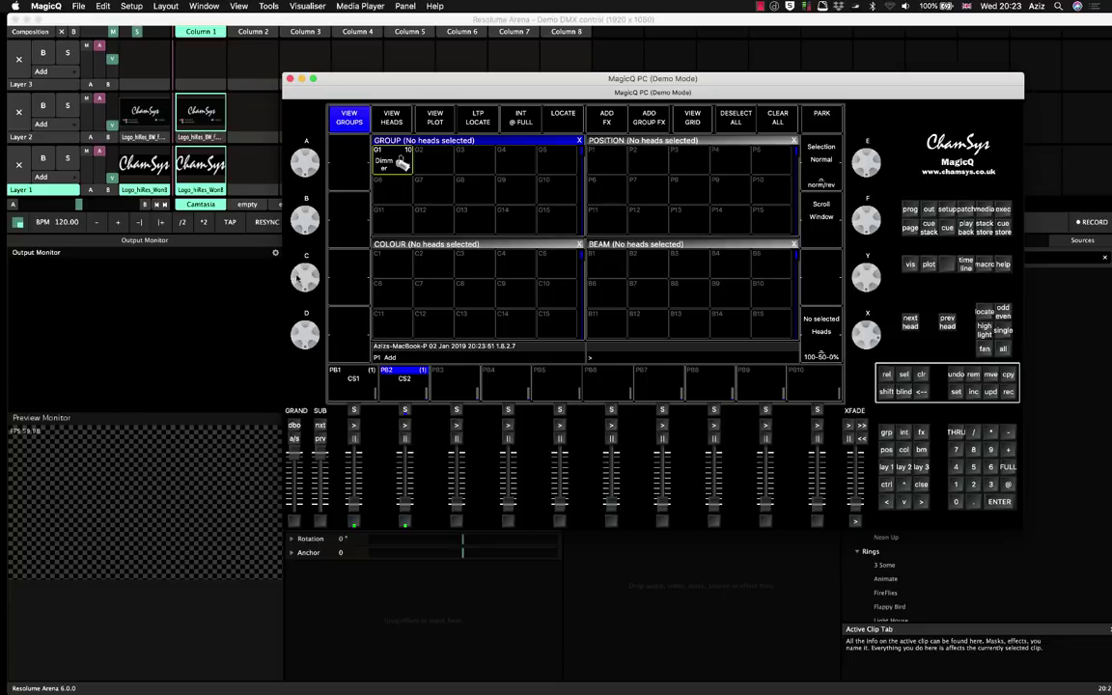
Test the faders of playbacks 1 and 2 and reposition the MagicQ window so Arena's layer thumbnails stay uncovered.
left_click_drag(354, 471, 355, 519)
mouse_move(404, 490)
left_mouse_down()
mouse_move(407, 458)
mouse_move(406, 483)
left_mouse_up()
left_click_drag(109, 131, 72, 83)
left_click_drag(407, 82, 492, 83)
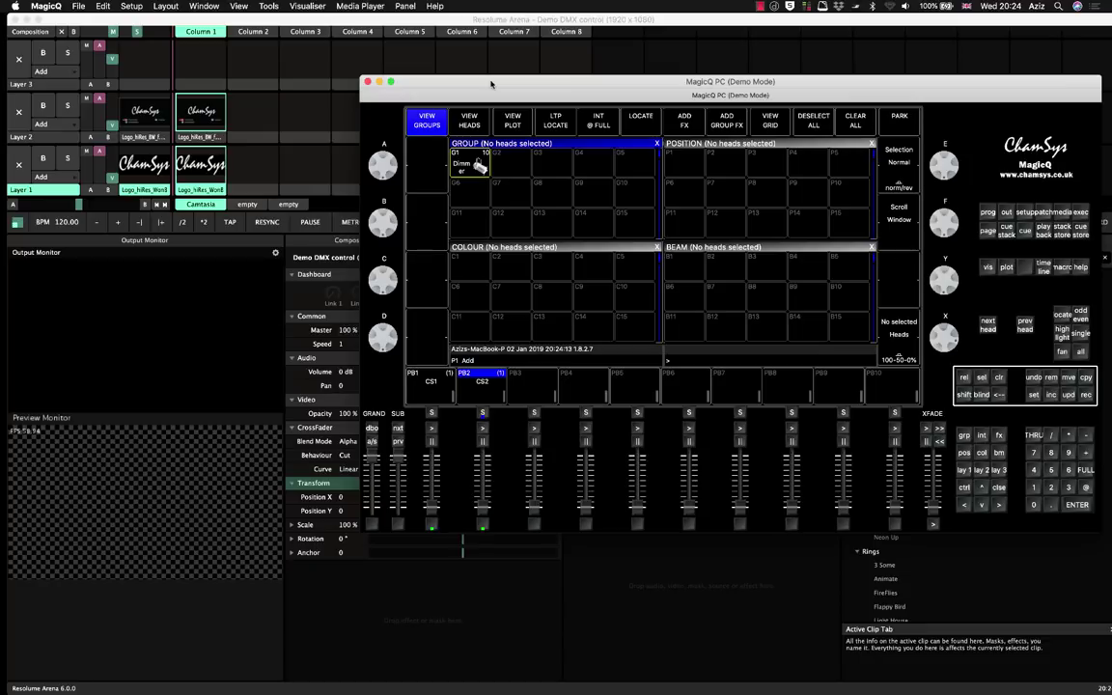
left_click_drag(492, 83, 470, 74)
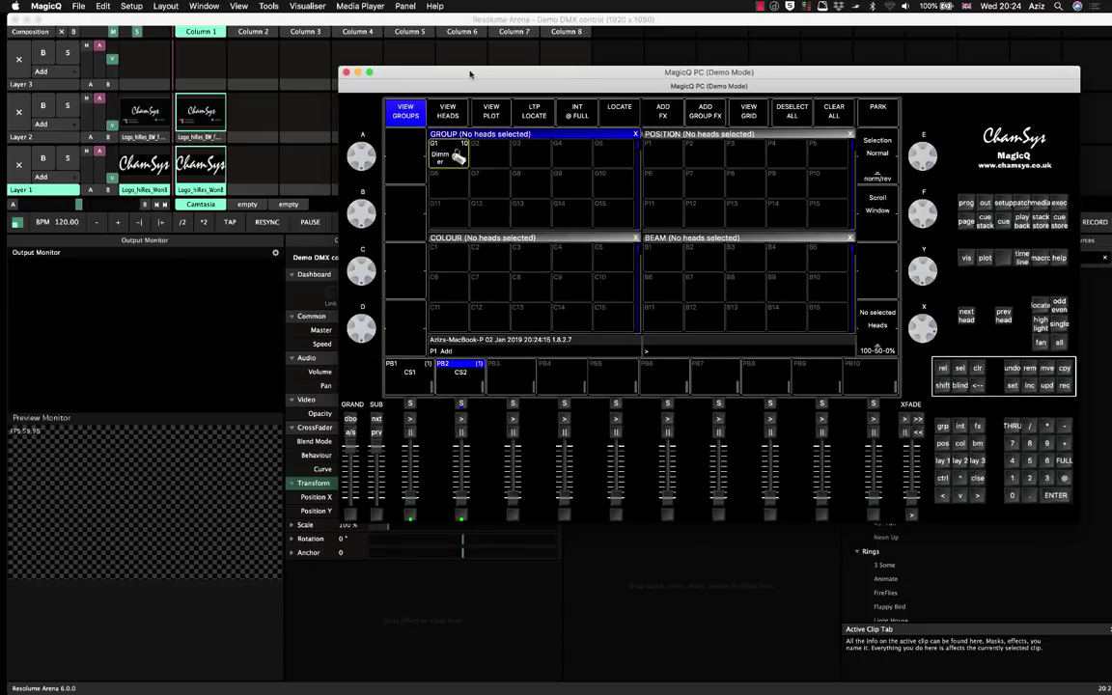
View the head patch and try to patch more heads of the Generic Dimmer type.
left_click(1004, 203)
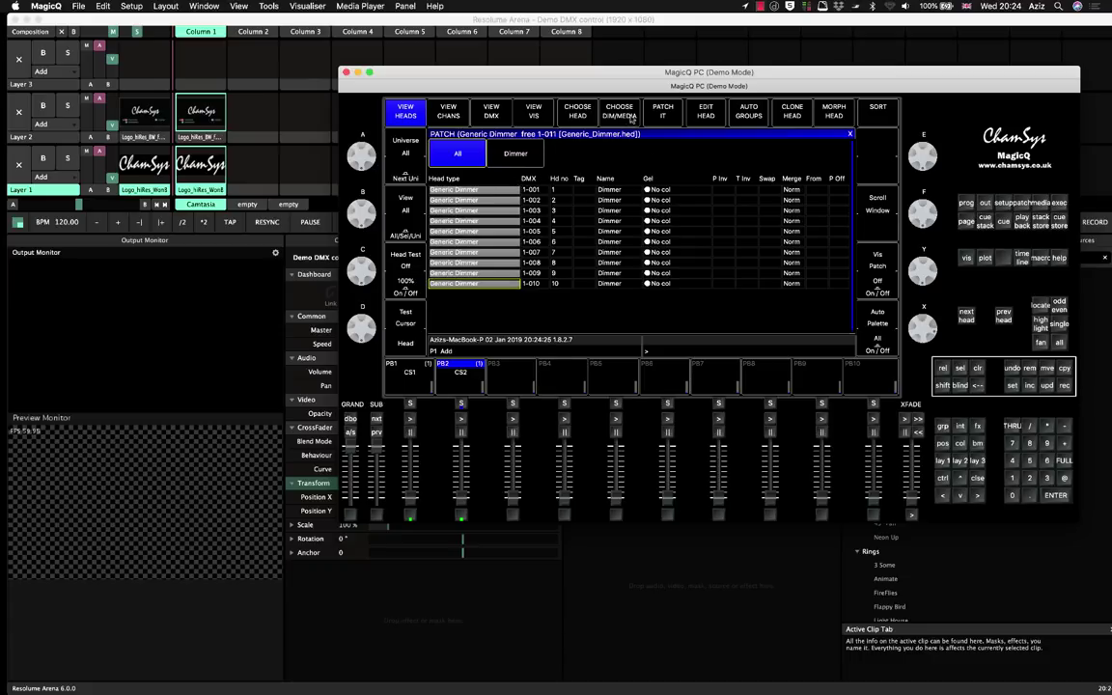
left_click(577, 113)
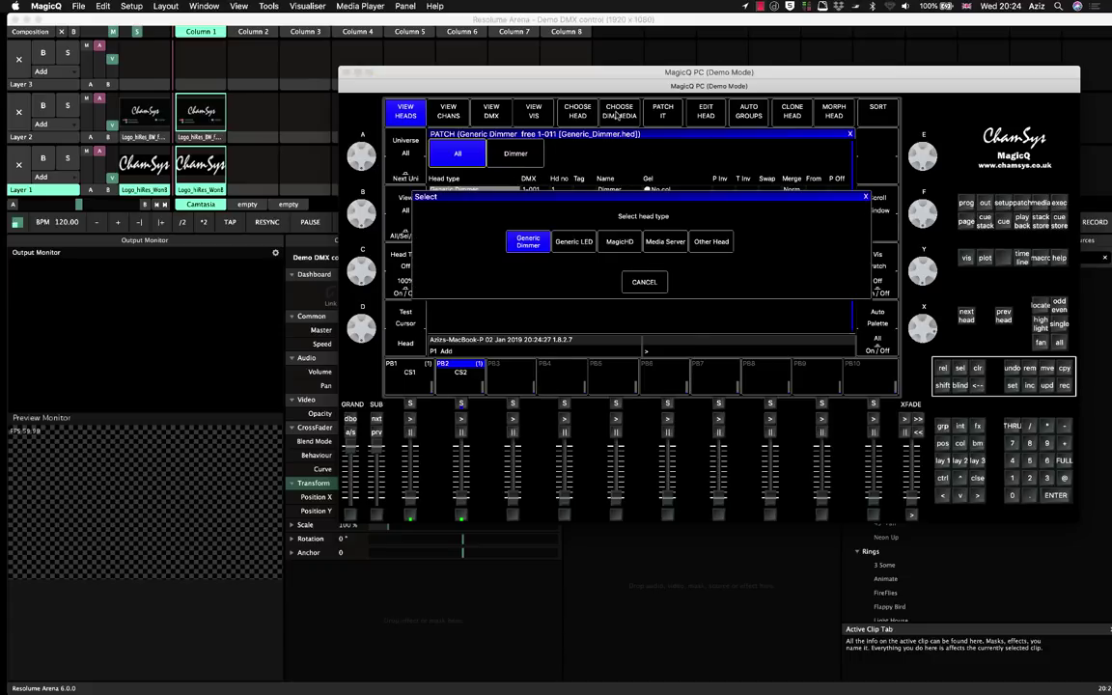
left_click(531, 244)
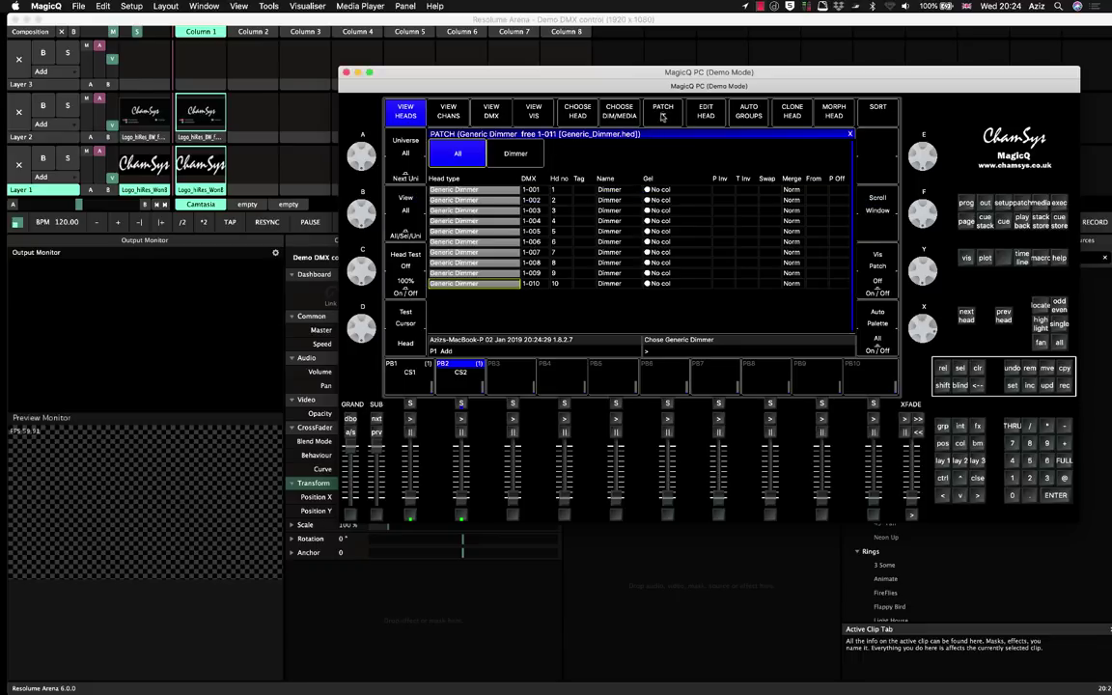
left_click(663, 114)
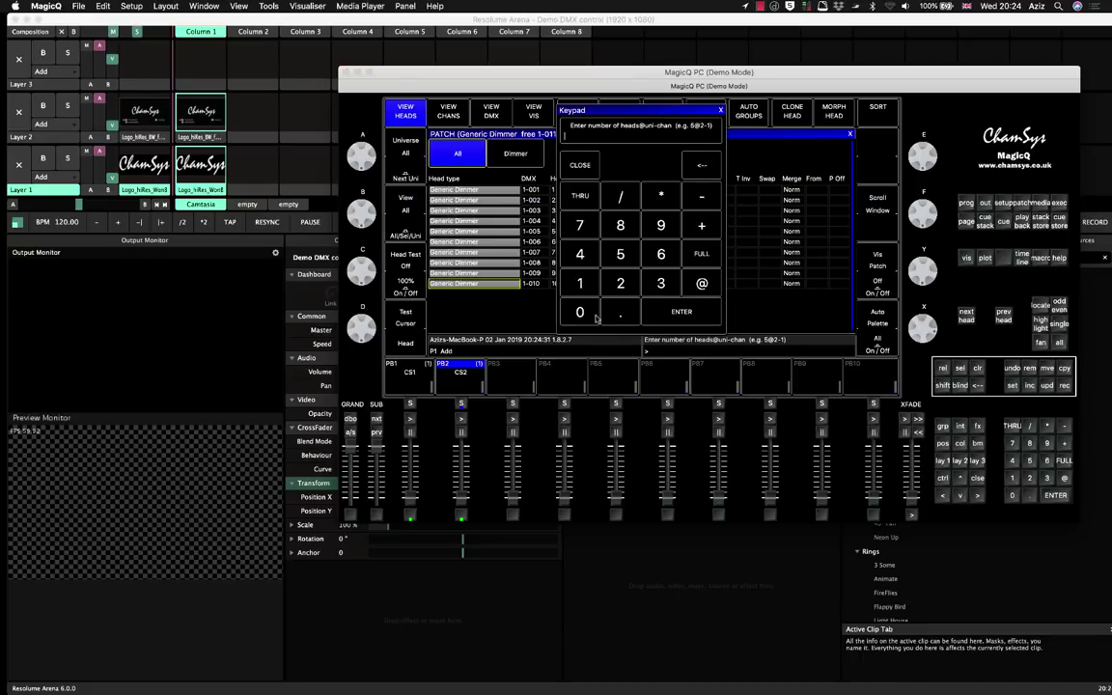
left_click(584, 164)
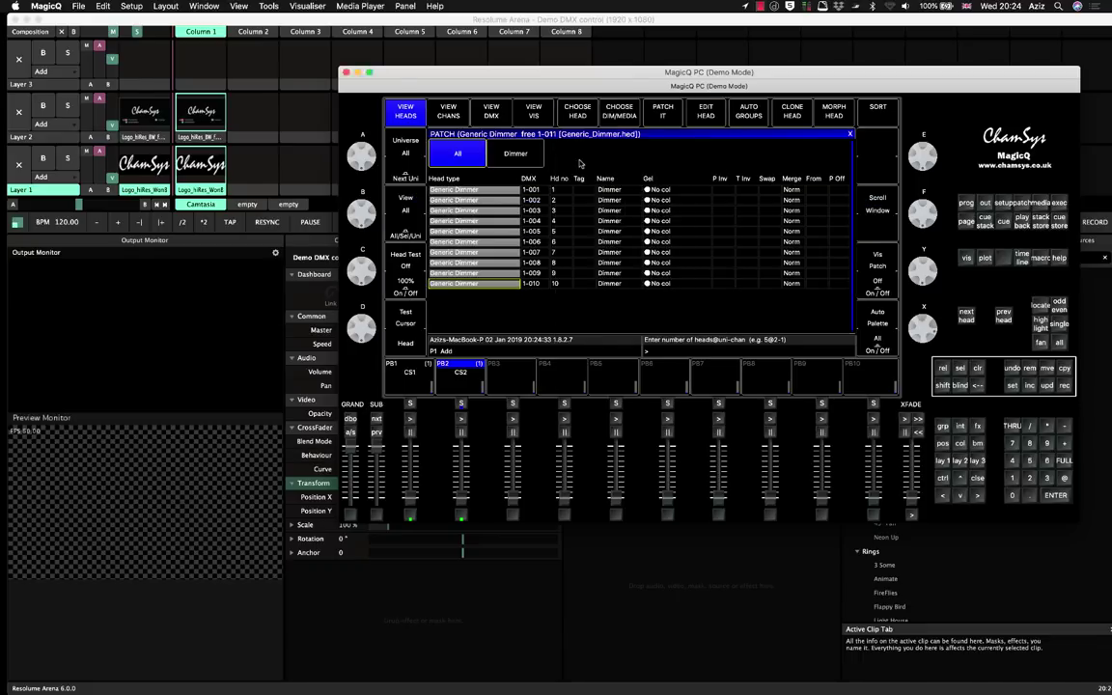
Clear the programmer, list the individual heads, and set Dimmer 3 to full intensity.
left_click(946, 461)
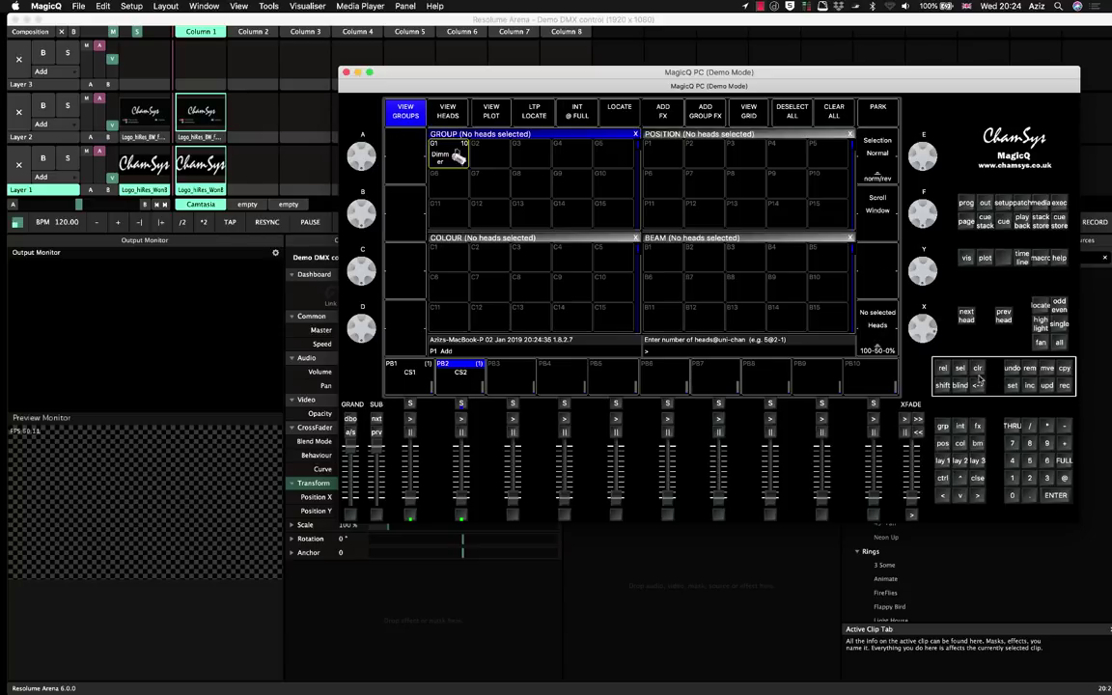
left_click(978, 369)
left_click(406, 108)
left_click(533, 157)
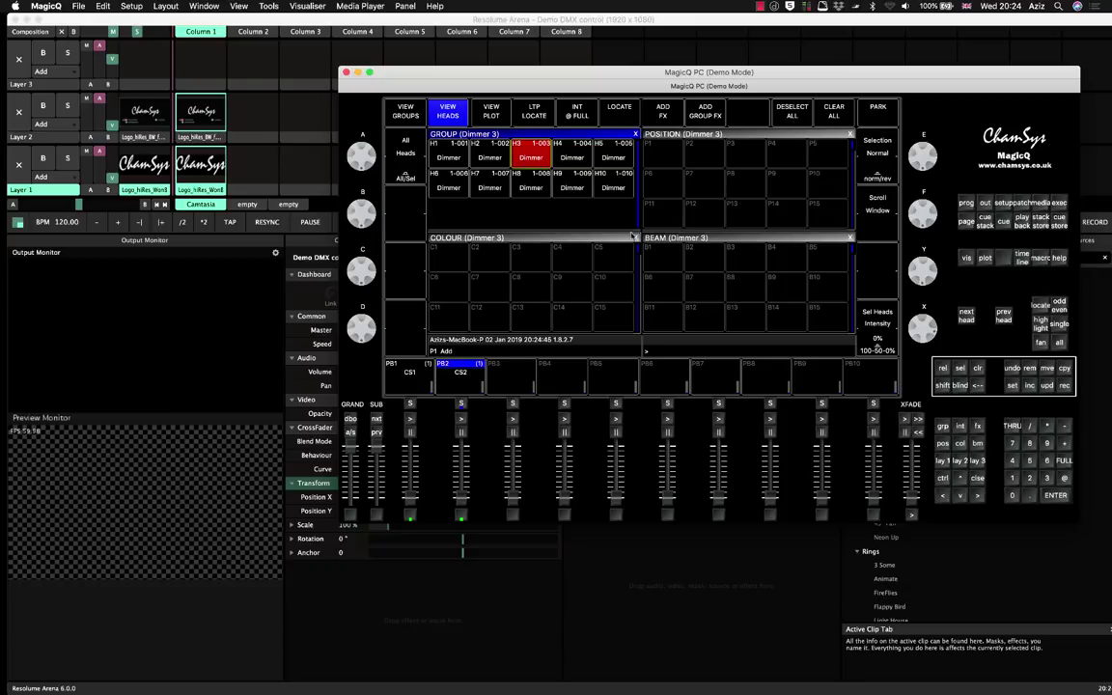
left_click(1063, 460)
Record the Dimmer 3 look to playback PB3 and clear the programmer.
left_click(1065, 385)
left_click(512, 375)
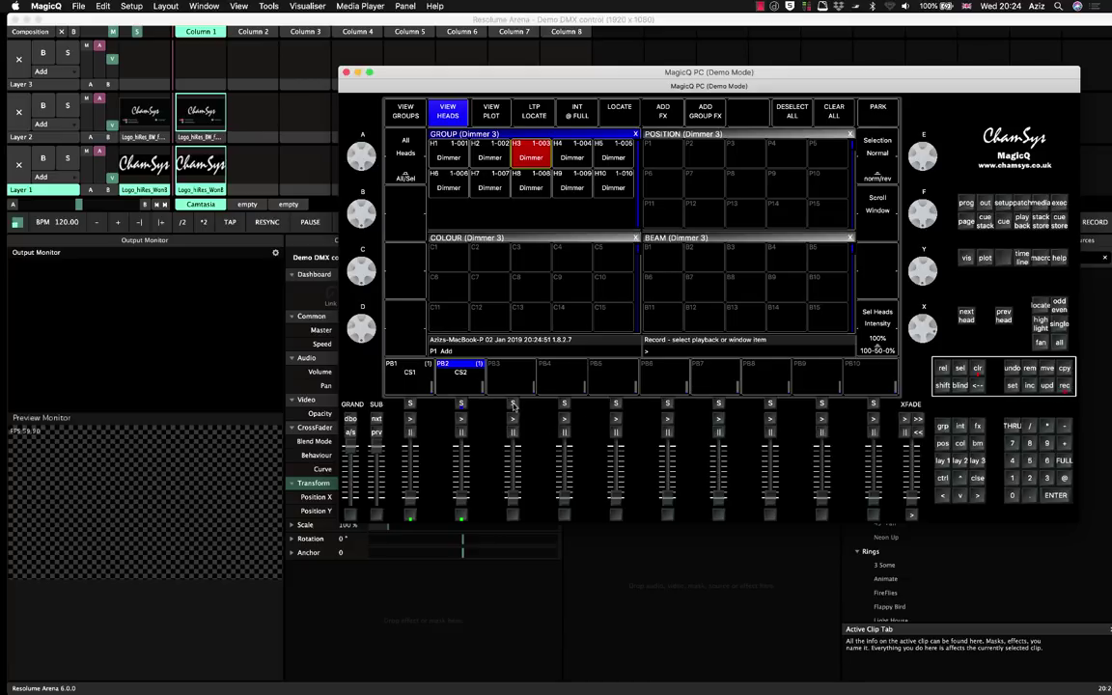
left_click(977, 368)
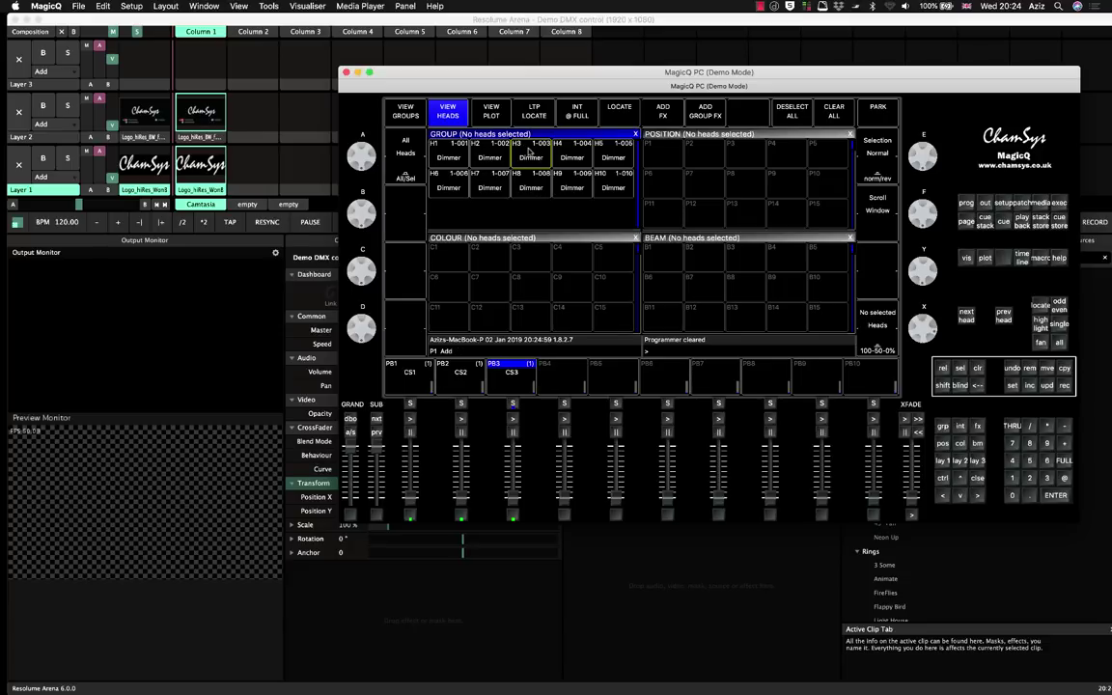
Switch to Resolume Arena, start editing DMX shortcuts, and select the Layer 3 video opacity for assignment.
left_click(160, 23)
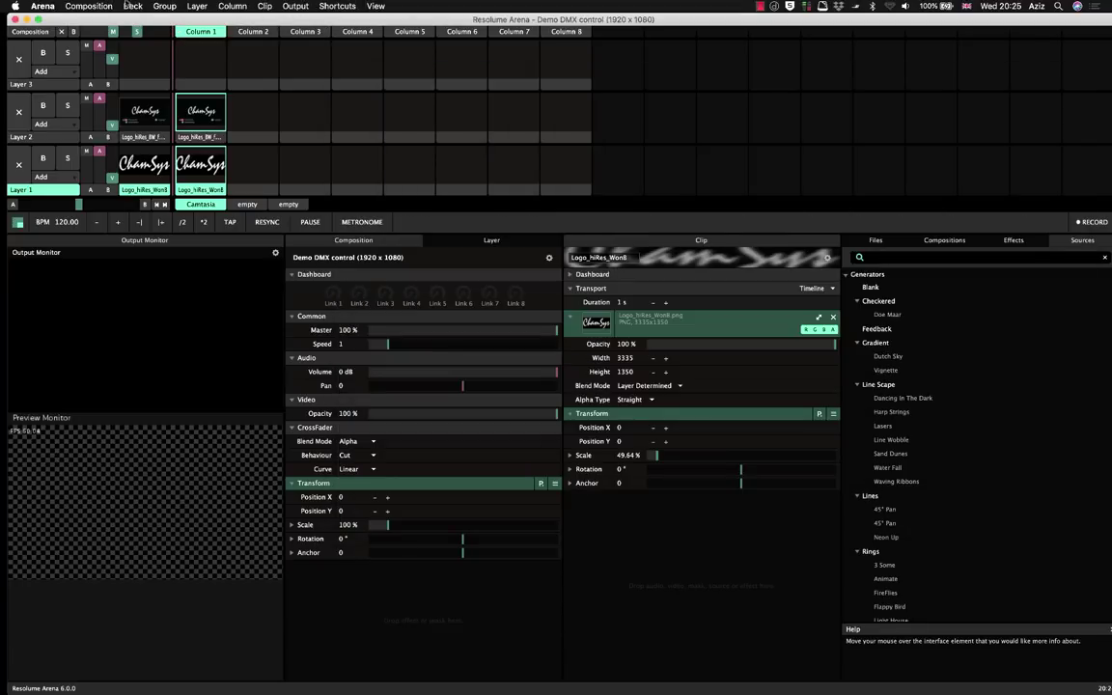
left_click(337, 6)
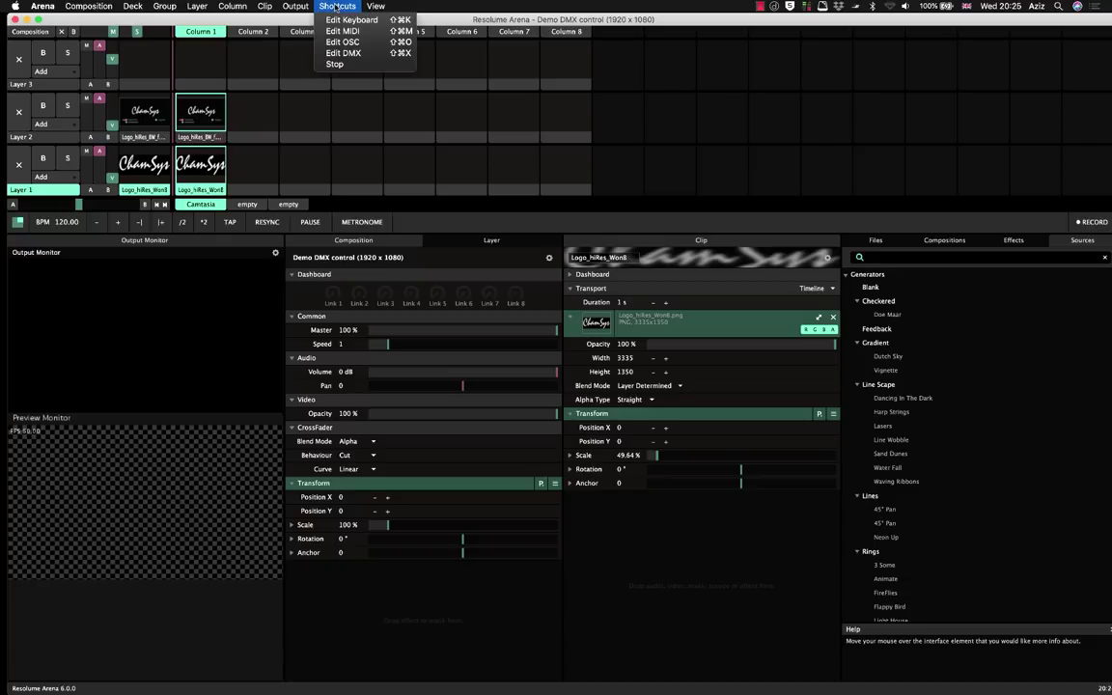
left_click(342, 53)
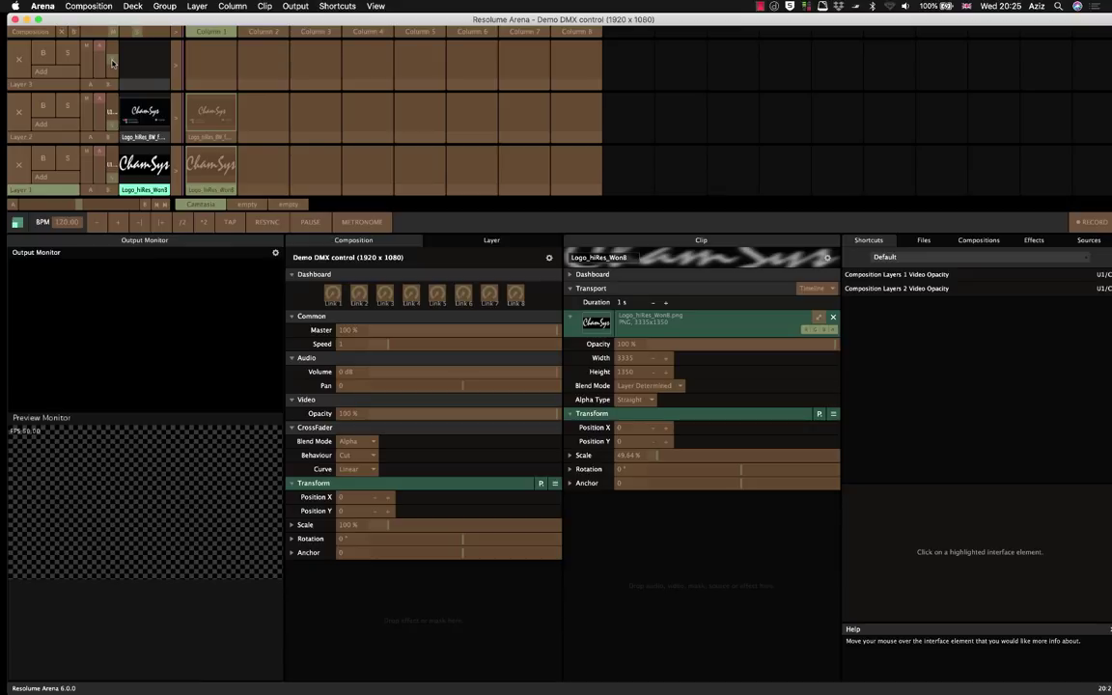
left_click(112, 62)
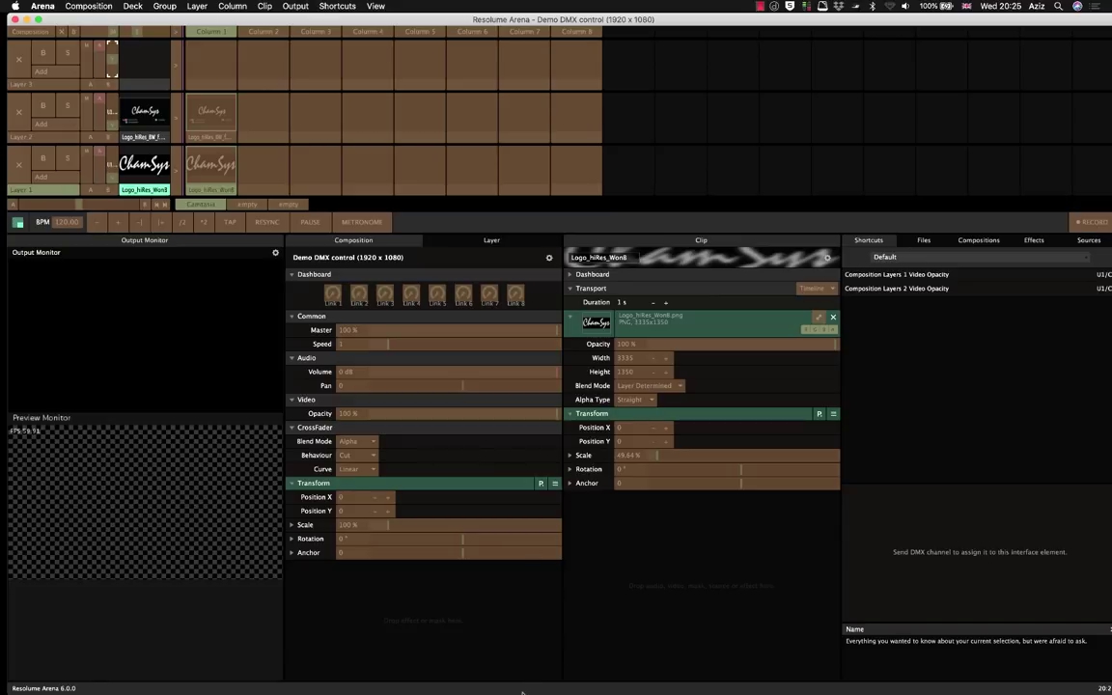
Switch to MagicQ and raise the PB3 fader to assign DMX channel 3 to the Layer 3 opacity.
left_click(480, 676)
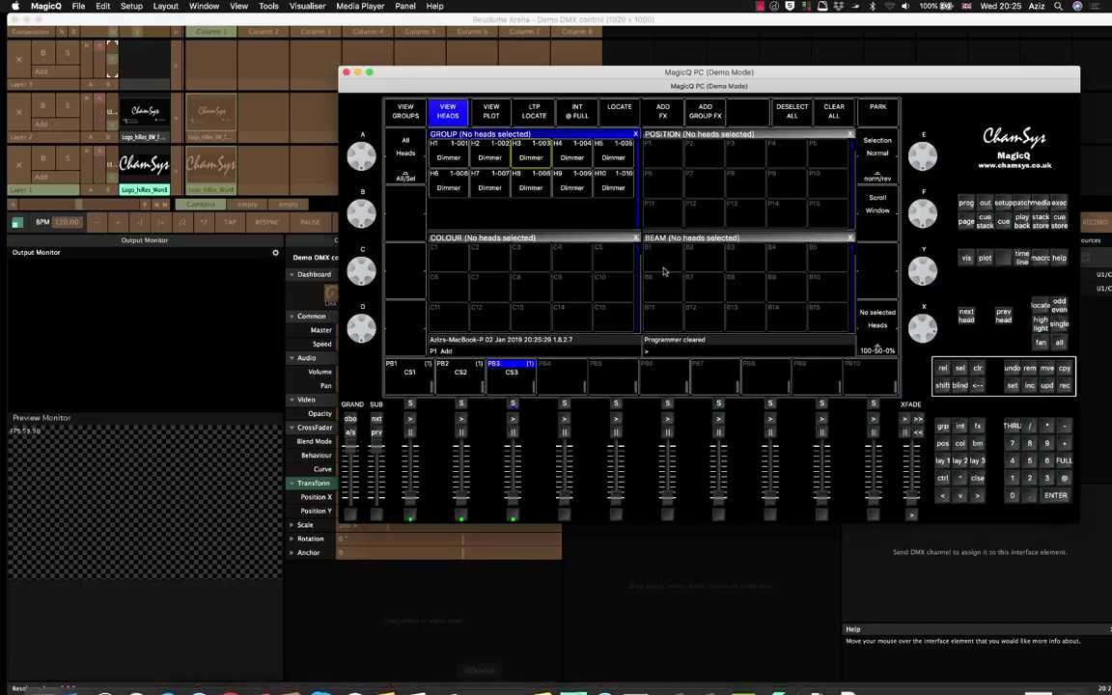
scroll(662, 271, "down", 10)
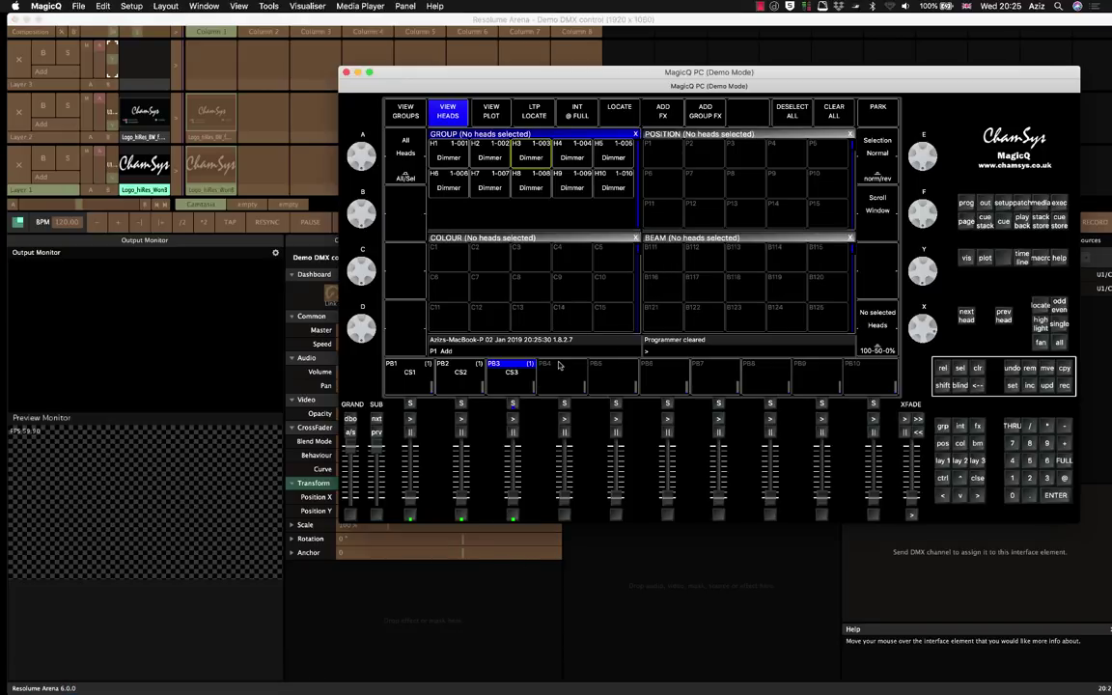
left_click(513, 502)
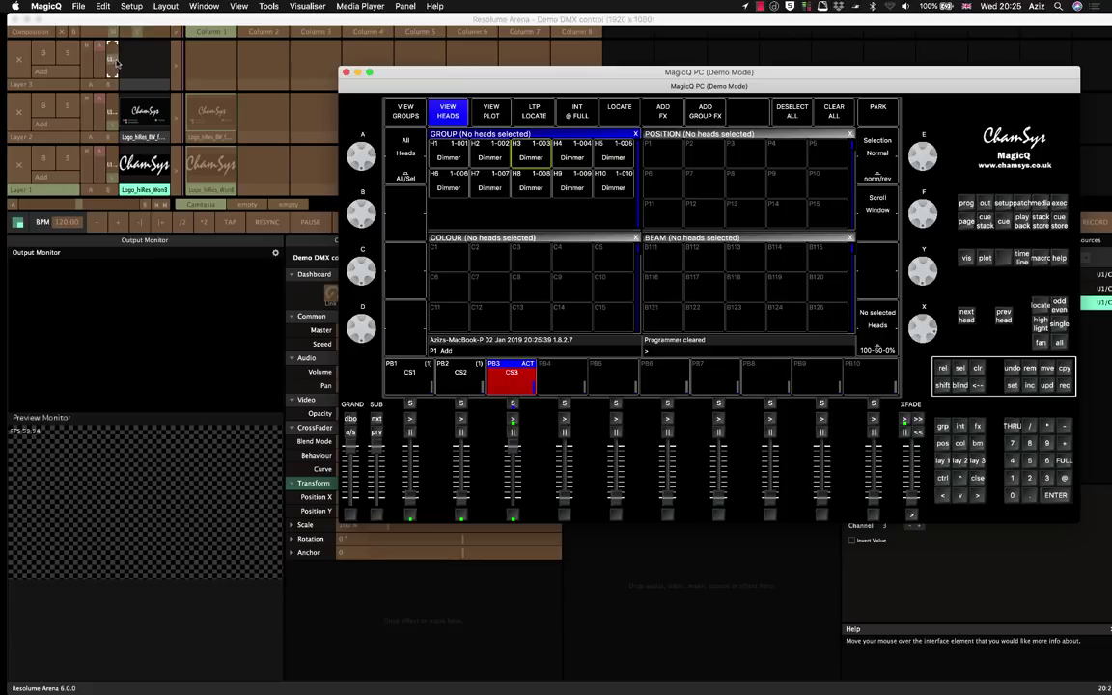
Switch back to Resolume Arena and stop editing the DMX shortcuts.
left_click(192, 21)
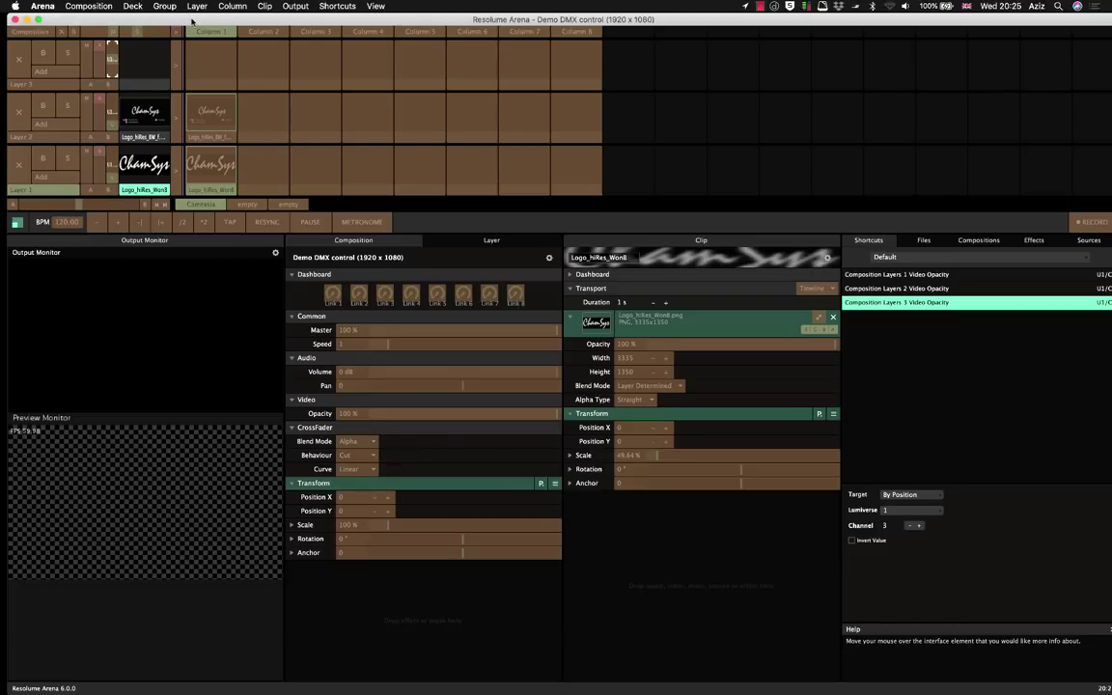
left_click(335, 6)
left_click(333, 6)
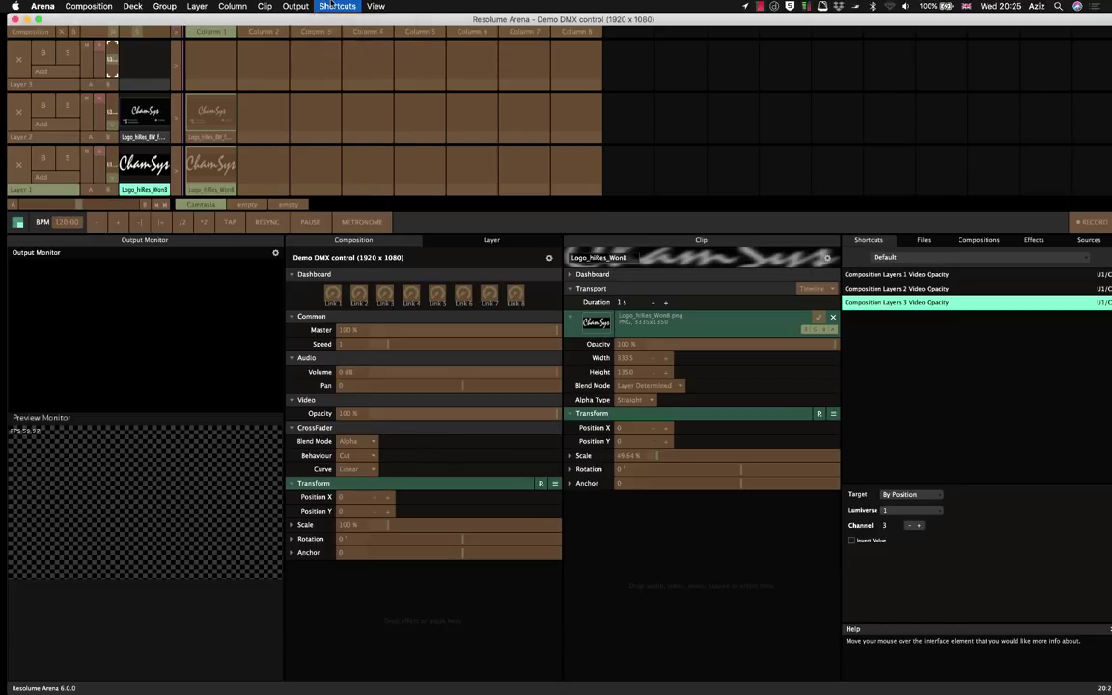
left_click(335, 6)
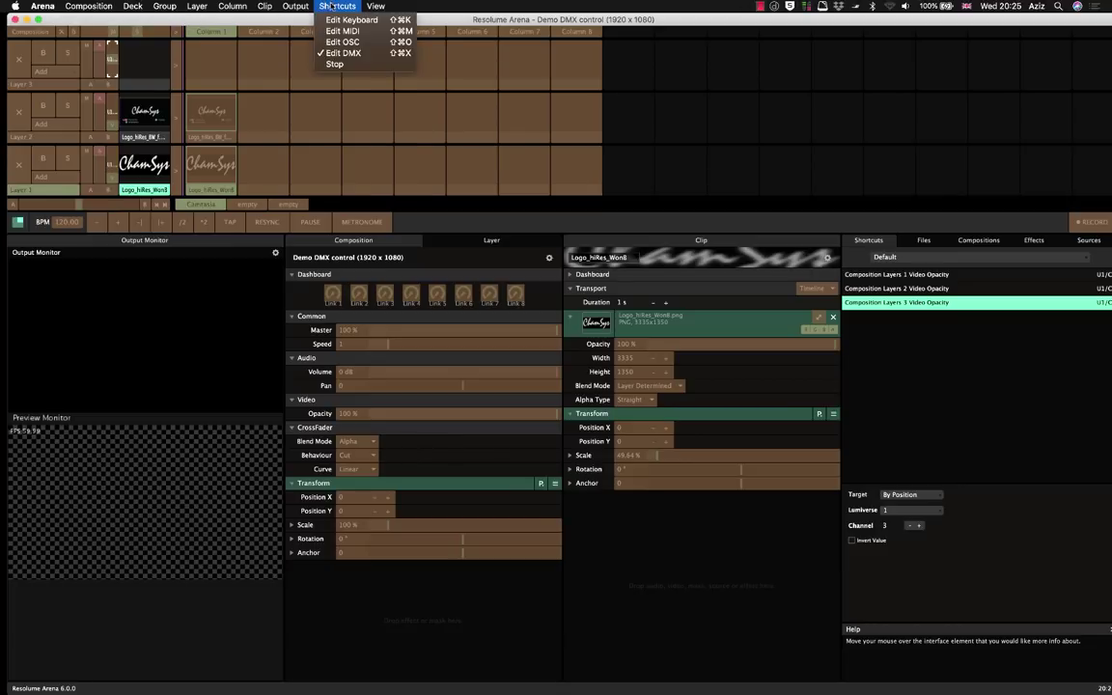
left_click(323, 60)
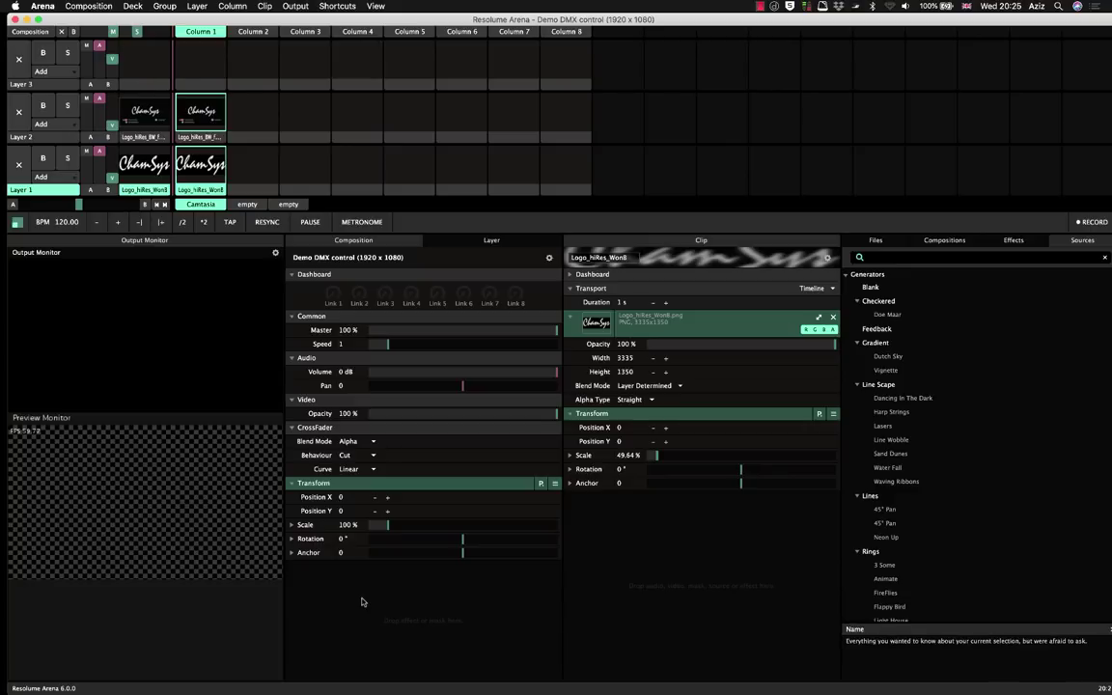
Switch to MagicQ and test the PB3 fader, leaving it at zero.
mouse_move(574, 681)
left_click(511, 676)
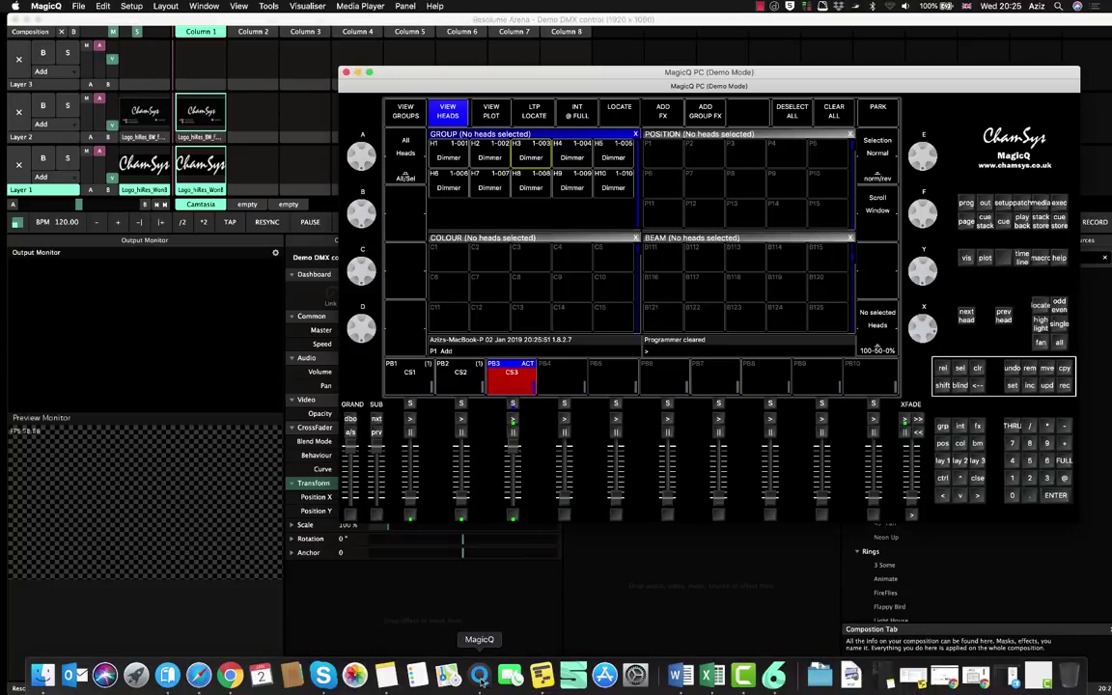
left_click_drag(513, 448, 514, 518)
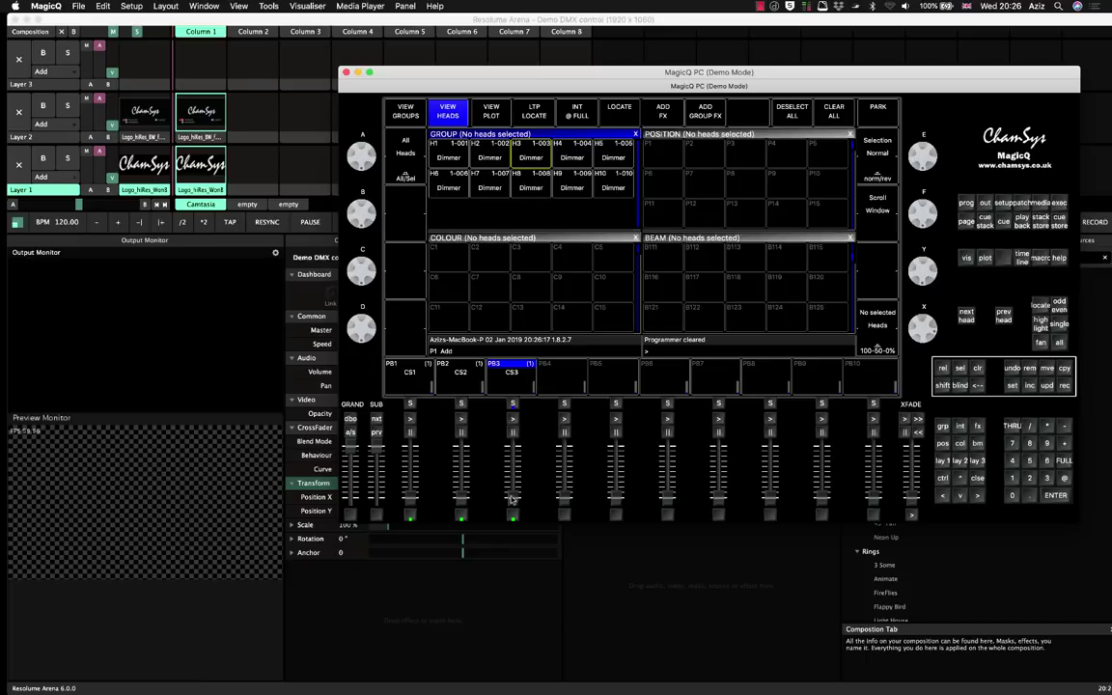
mouse_move(511, 504)
left_mouse_down()
mouse_move(515, 456)
mouse_move(513, 514)
mouse_move(514, 452)
mouse_move(513, 522)
left_mouse_up()
Switch to Resolume Arena, start editing DMX shortcuts, and select the Composition header for assignment.
left_click(331, 24)
left_click(337, 6)
left_click(343, 53)
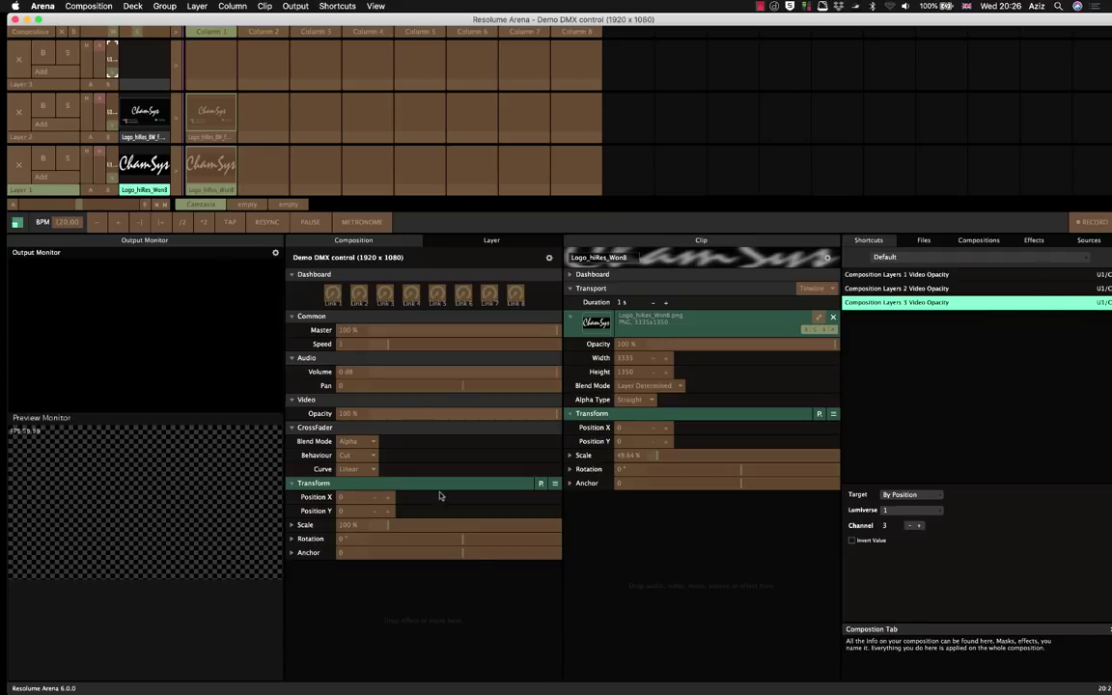
left_click(477, 673)
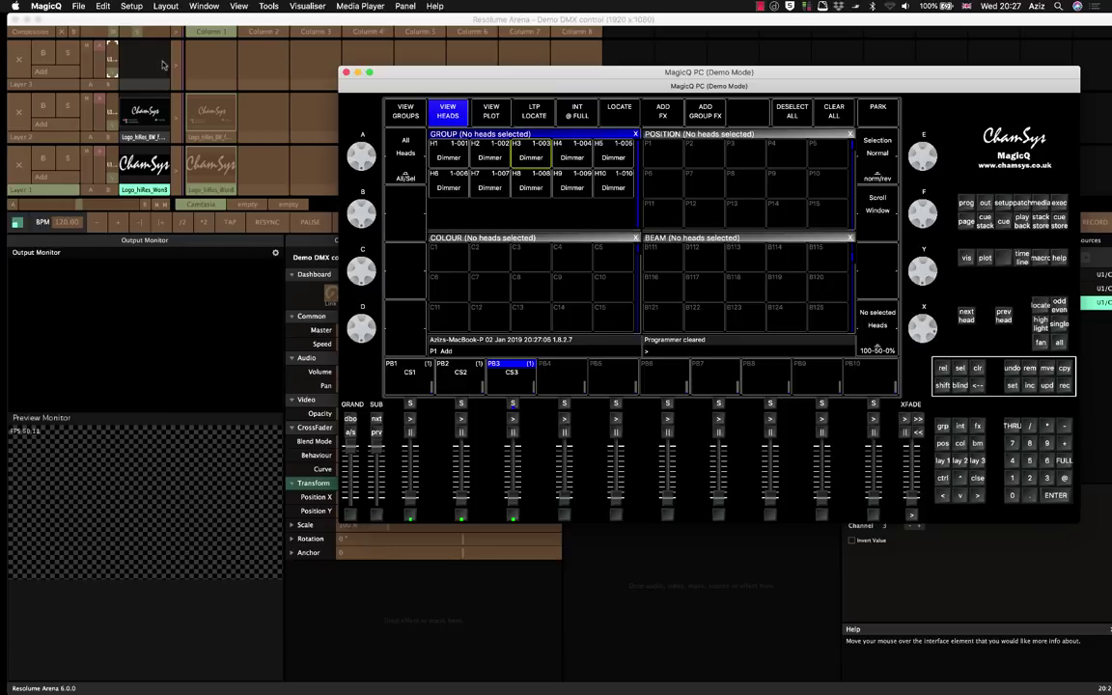
left_click(38, 36)
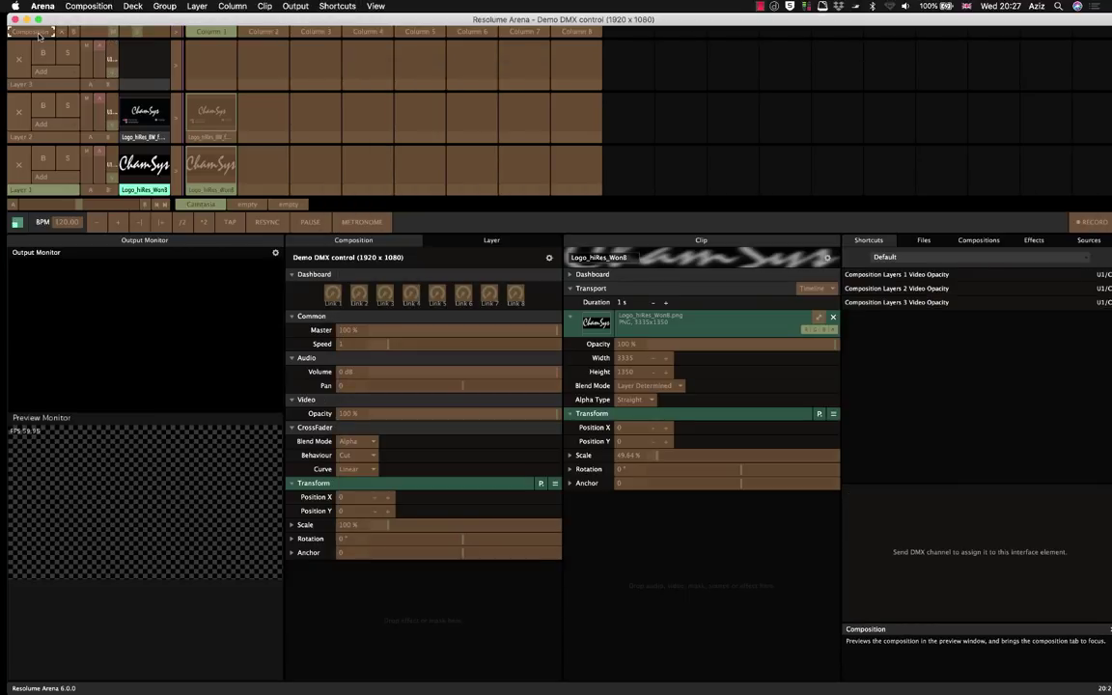
Switch to MagicQ, record dimmer head 4 at full onto playback PB4, and clear the programmer.
left_click(472, 676)
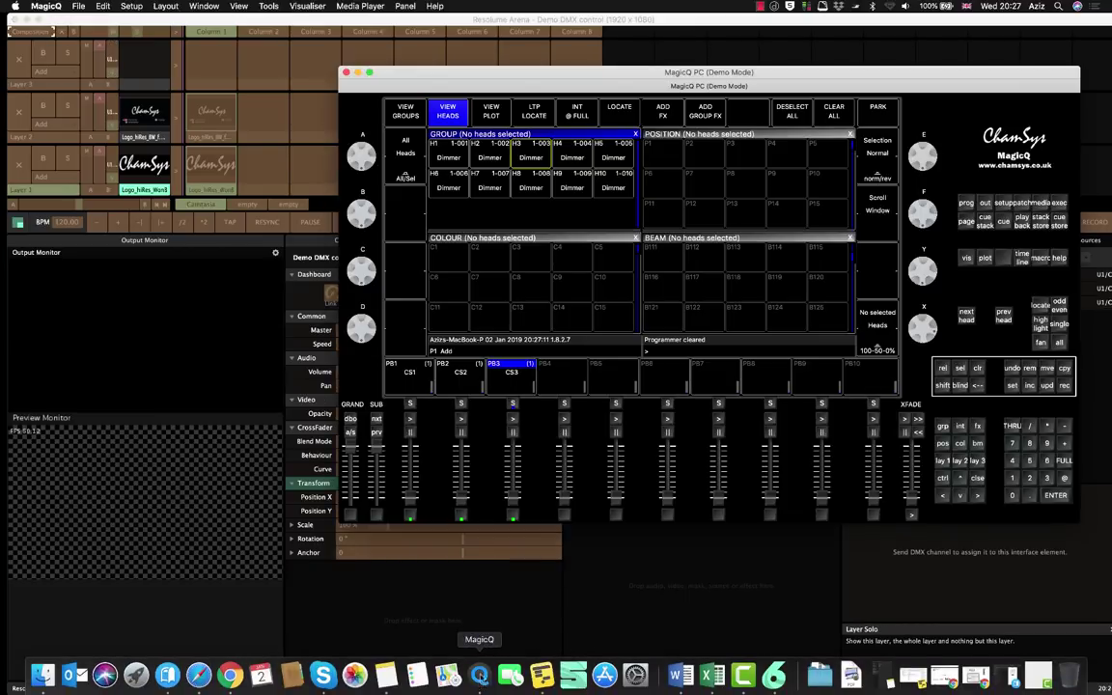
left_click(572, 150)
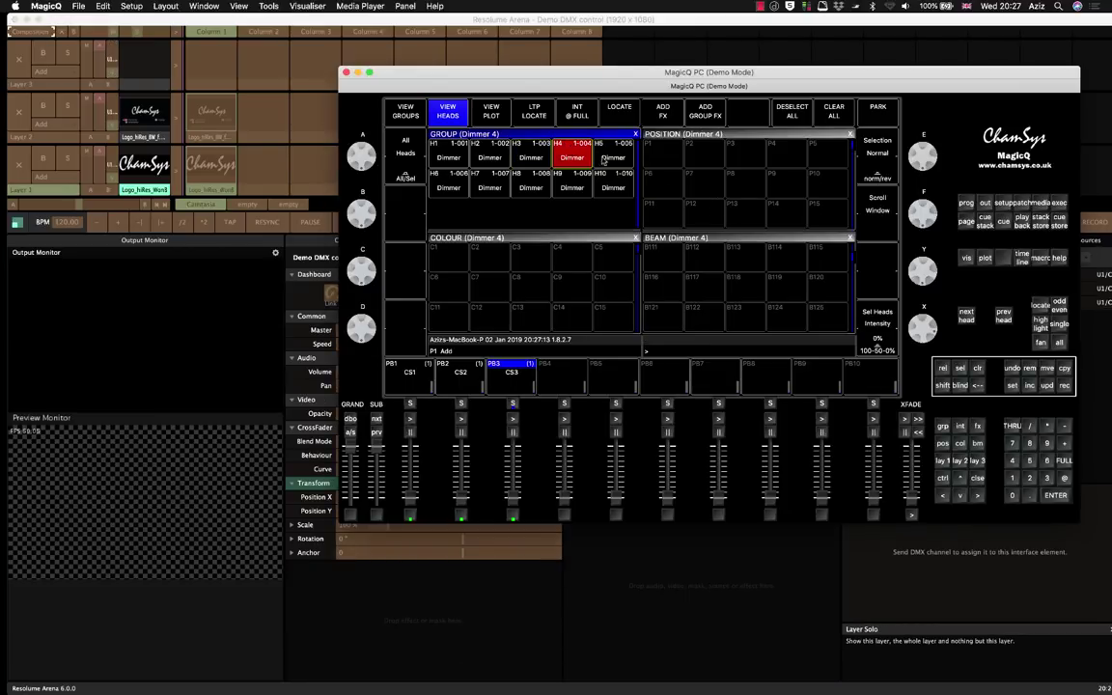
left_click(1066, 475)
left_click(1065, 462)
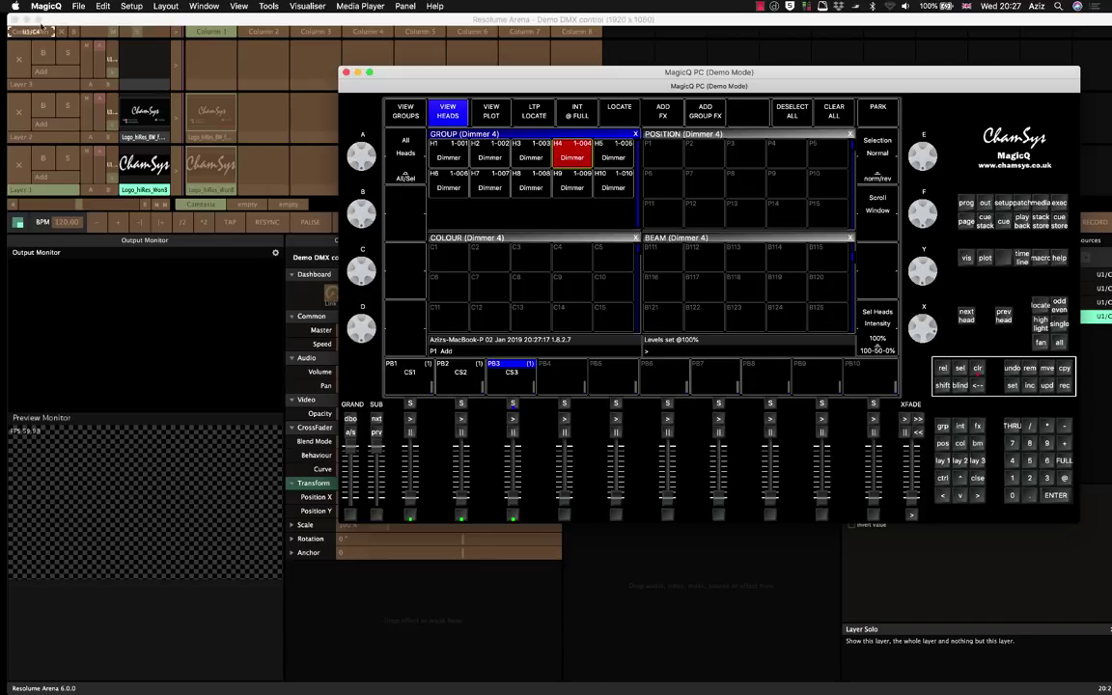
left_click(1064, 386)
left_click(533, 369)
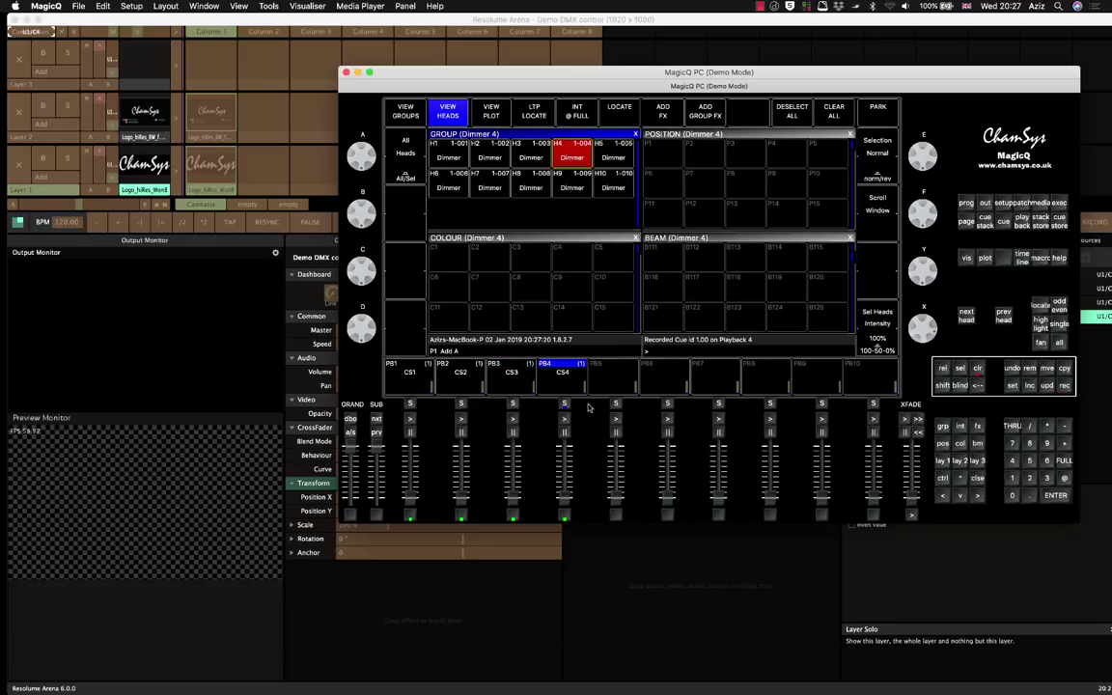
left_click(977, 368)
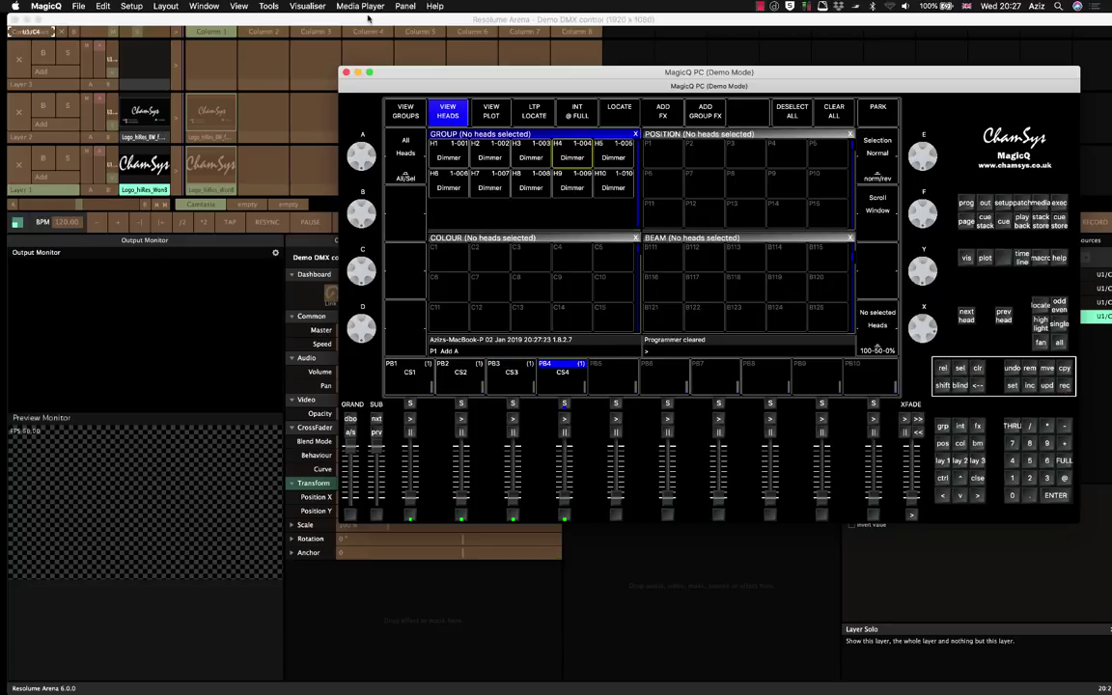
Switch to Resolume Arena and stop editing the DMX shortcuts.
left_click(334, 18)
left_click(357, 6)
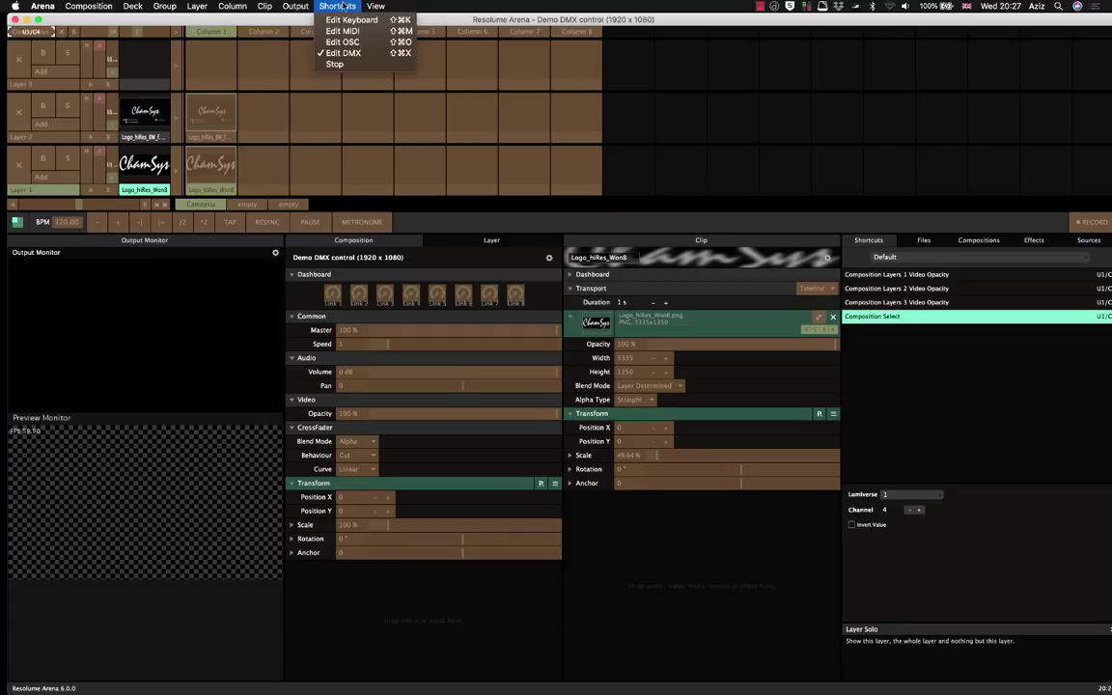
left_click(344, 65)
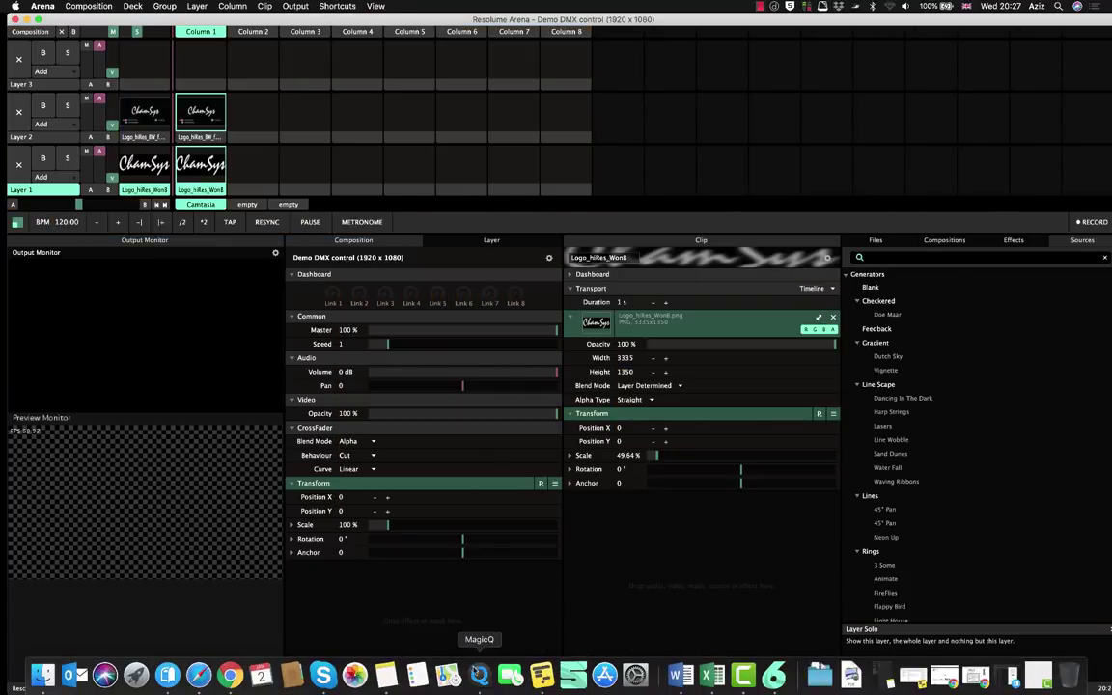
Switch to MagicQ and test the PB4 fader, leaving it at full.
left_click(479, 688)
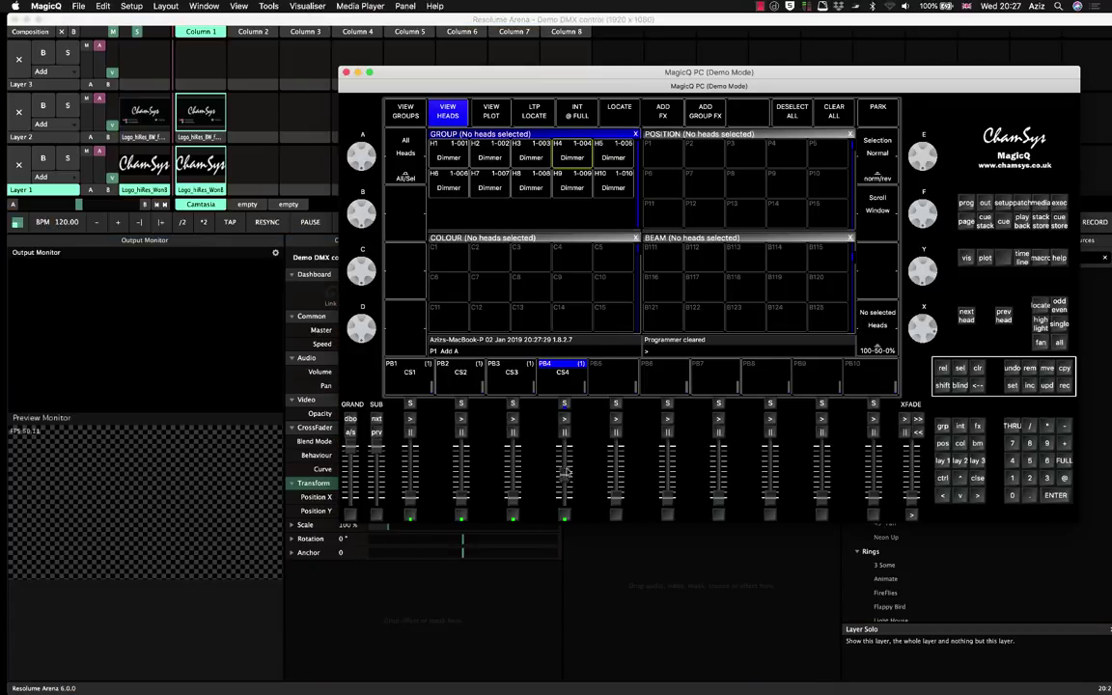
left_click(566, 421)
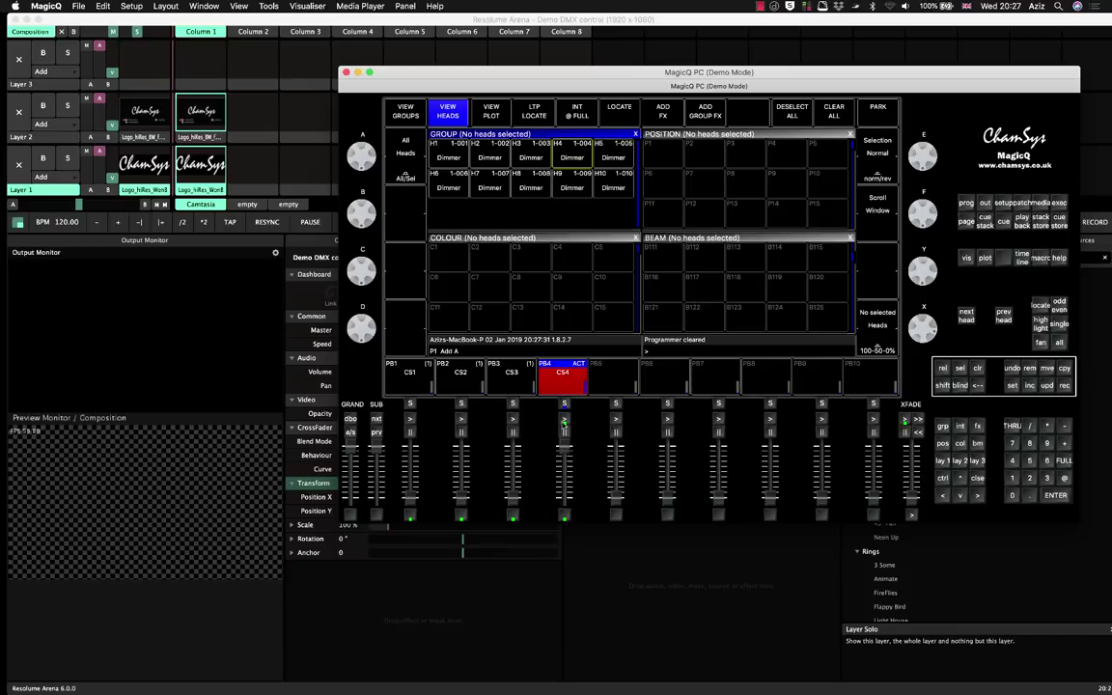
left_click(569, 512)
left_click(565, 420)
Switch to Resolume Arena and lower the composition's master opacity to 98.67%.
left_click(30, 33)
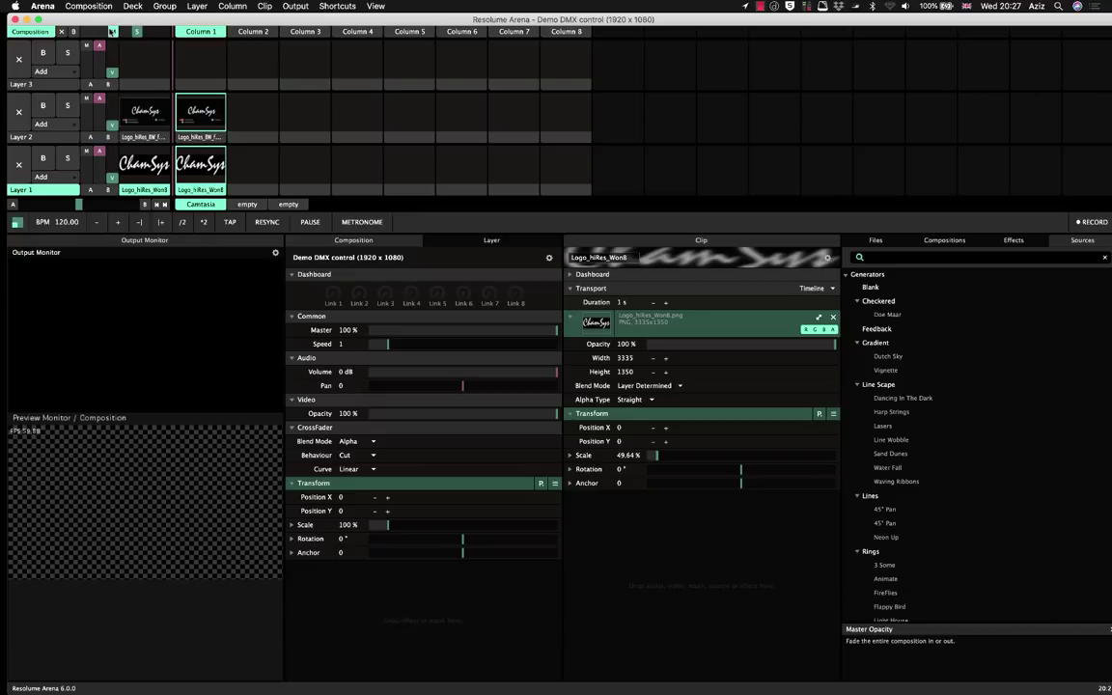
left_click_drag(113, 33, 93, 31)
Start editing DMX shortcuts, remove the shortcut from the Composition header, and select the composition's master opacity for assignment.
left_click(338, 6)
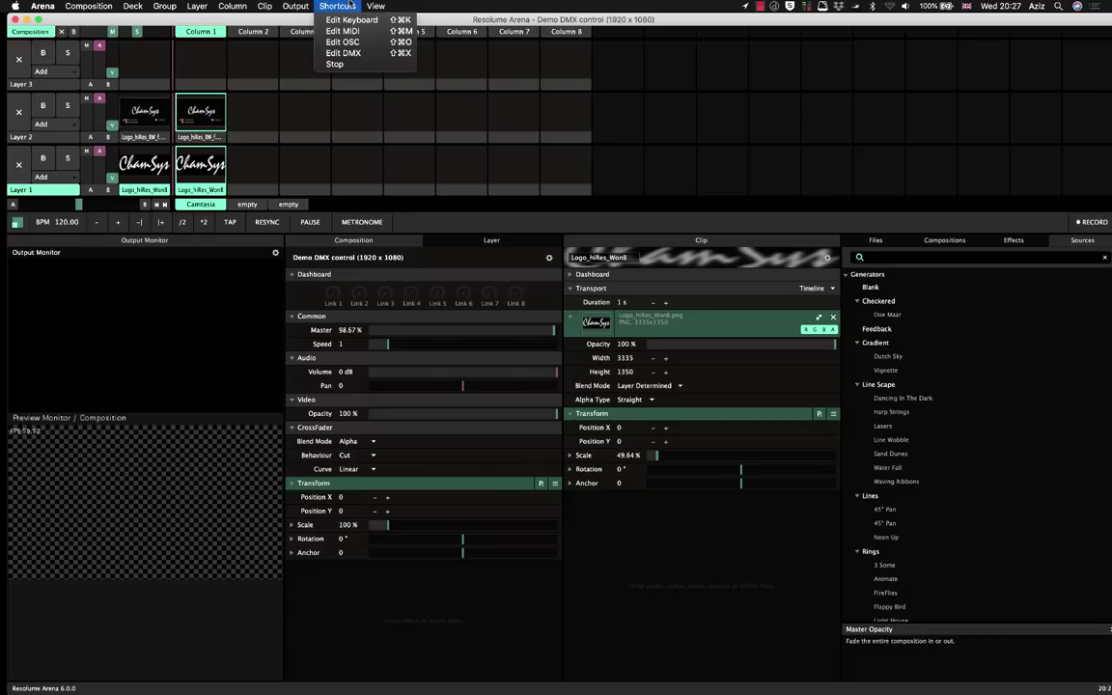
left_click(343, 53)
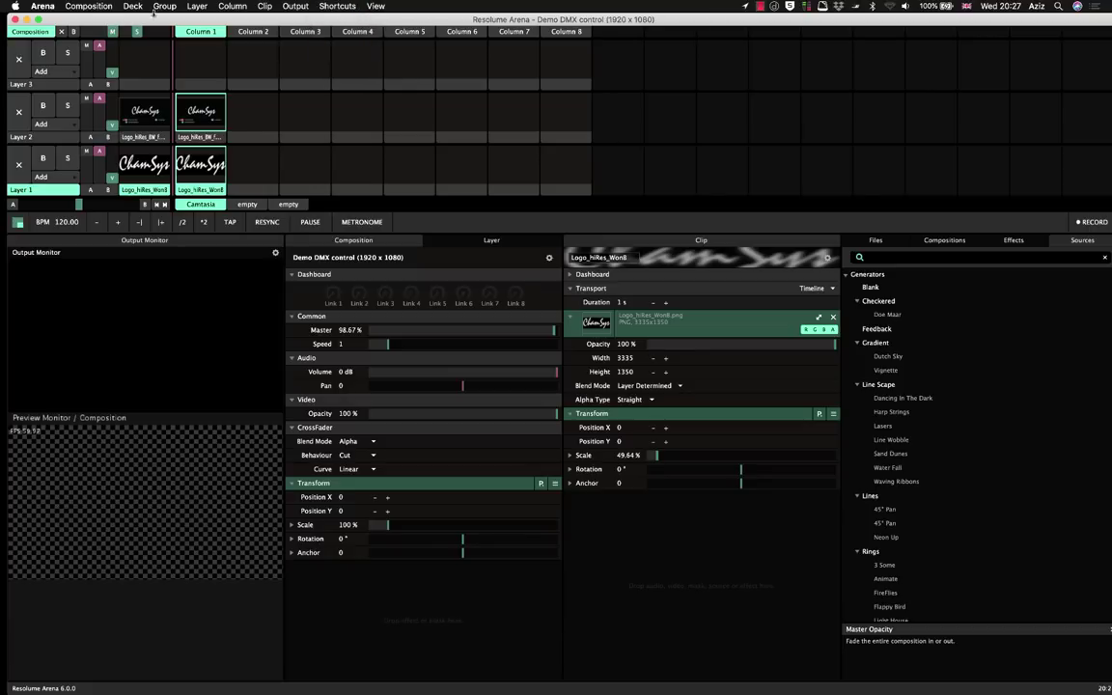
right_click(44, 33)
left_click(60, 50)
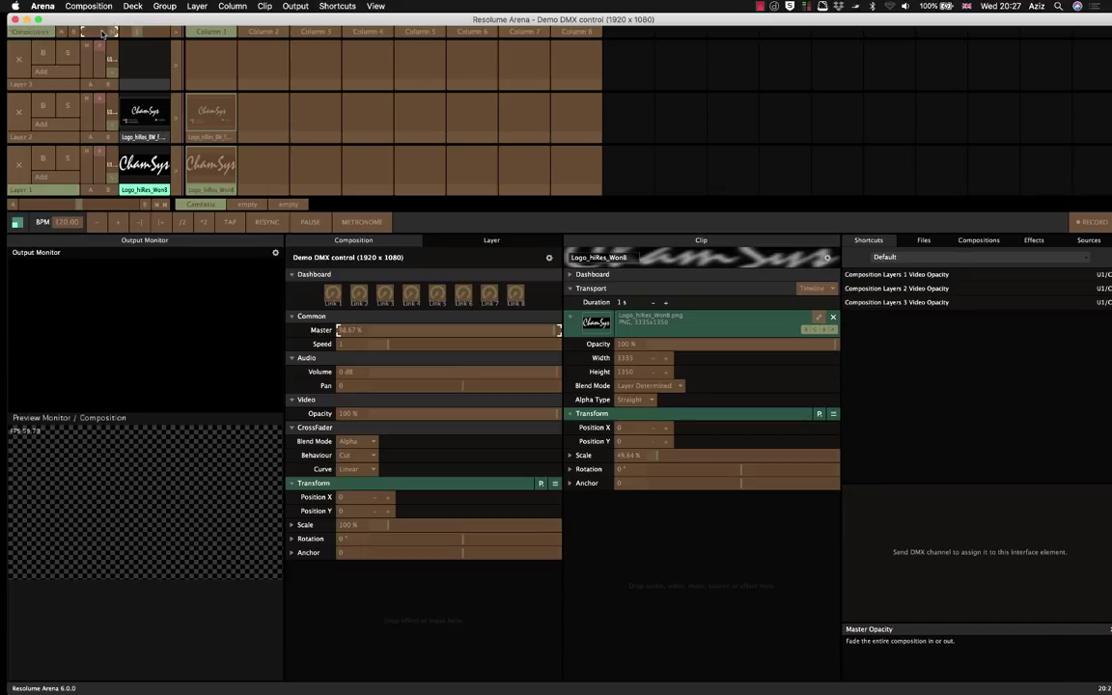
Raise the PB4 fader in MagicQ to assign DMX channel 4 to the composition master, and stop editing DMX shortcuts in Resolume Arena.
left_click(479, 676)
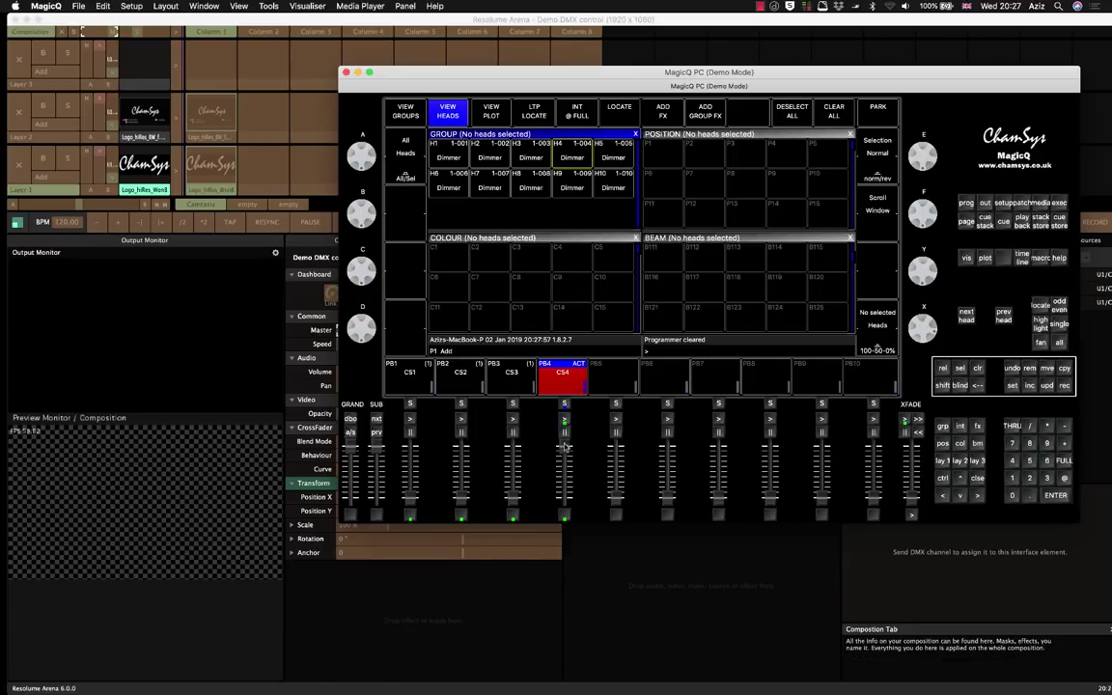
left_click(566, 403)
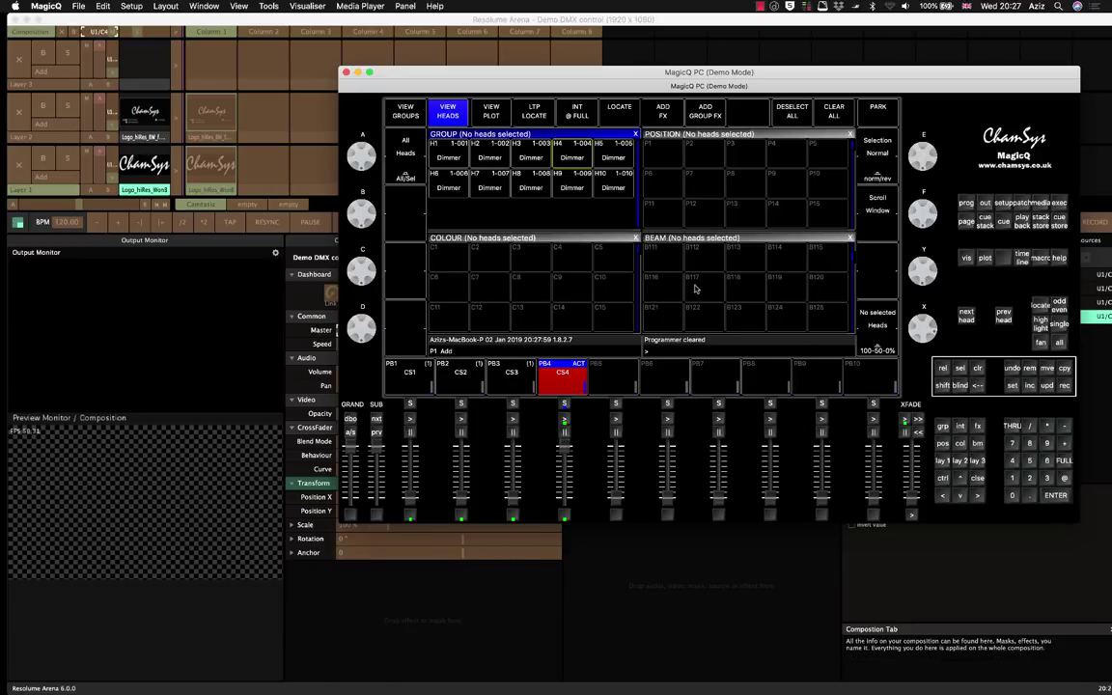
left_click(431, 32)
left_click(337, 6)
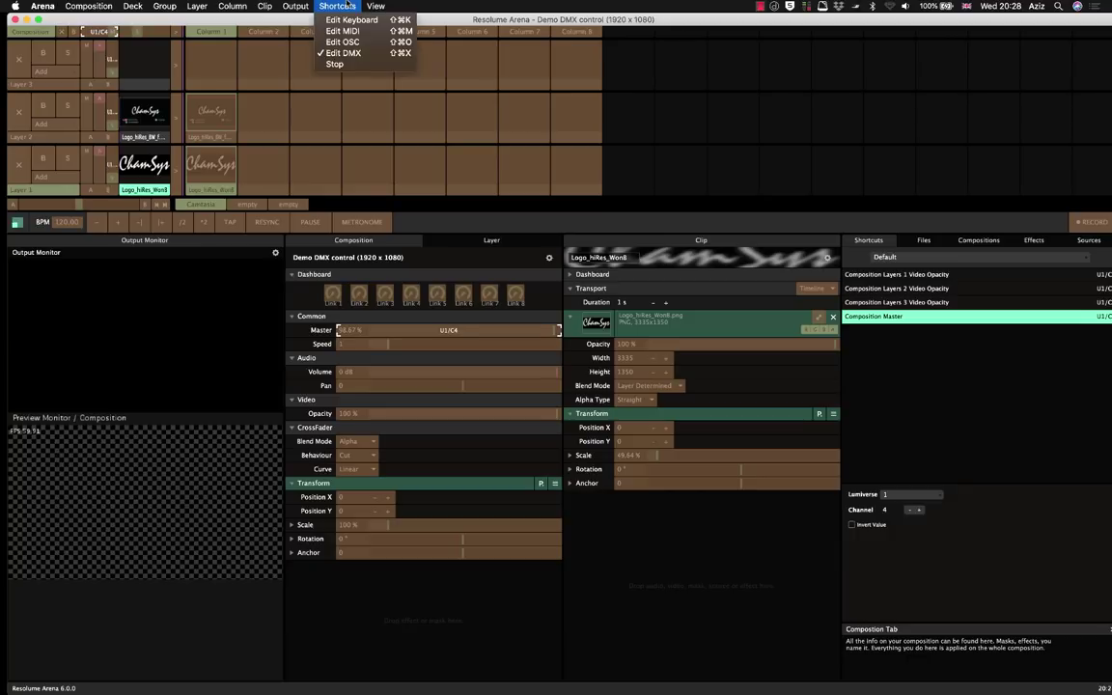
left_click(352, 67)
Switch to MagicQ and test the PB4 fader against the composition master, leaving it at zero.
mouse_move(576, 676)
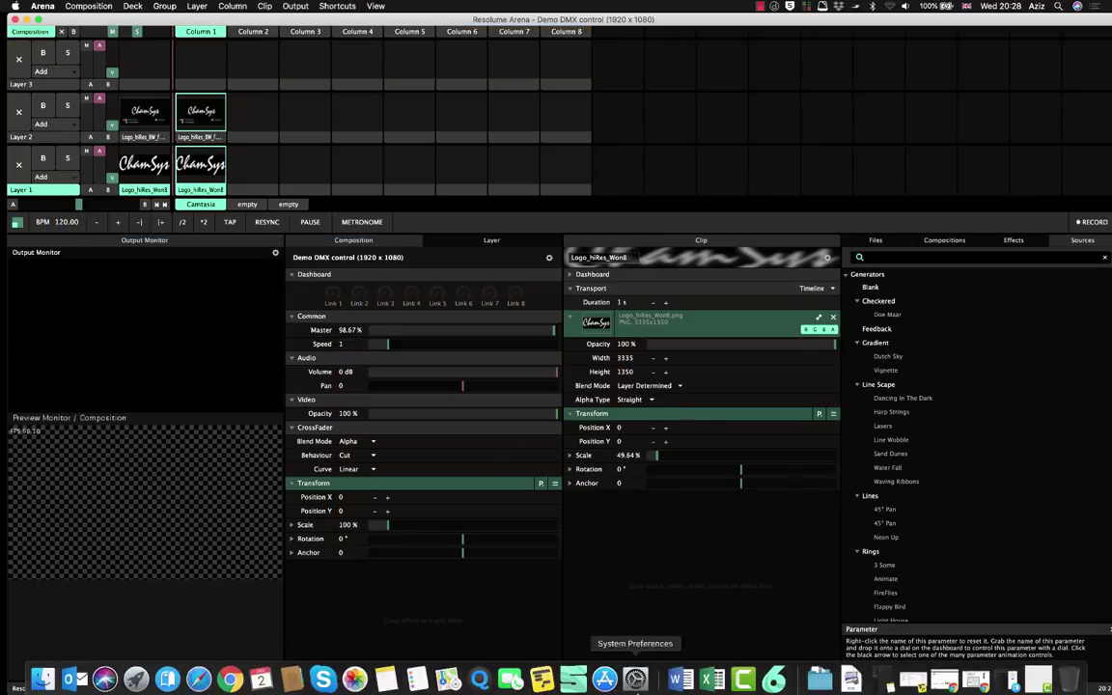
left_click(481, 675)
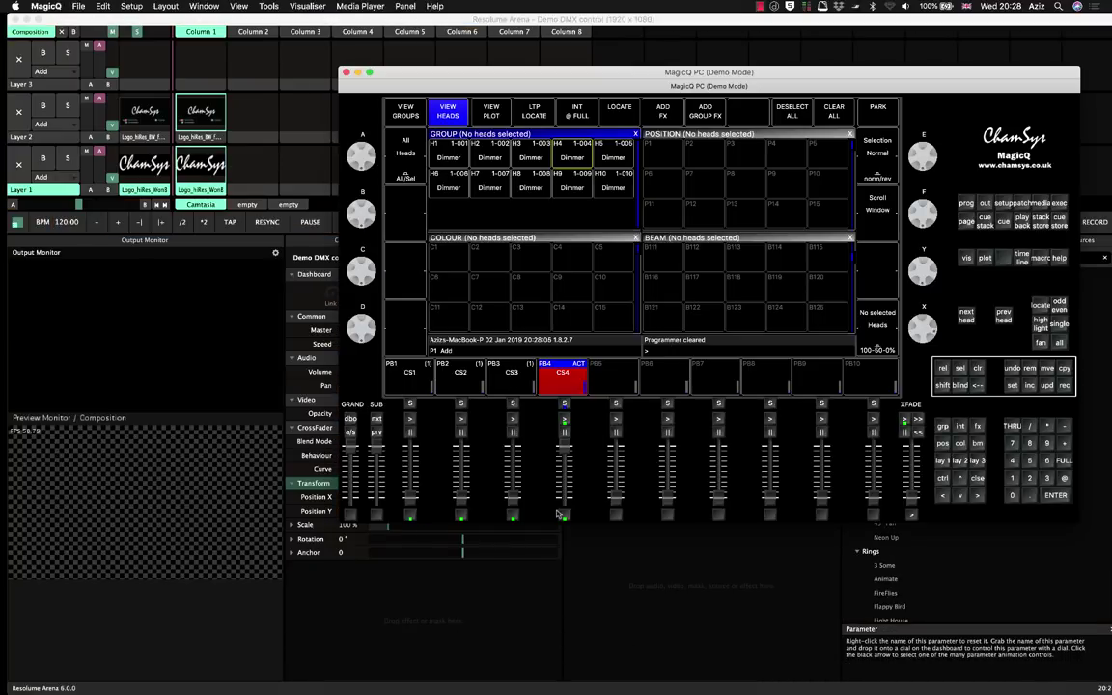
mouse_move(567, 497)
left_mouse_down()
mouse_move(567, 434)
mouse_move(567, 510)
left_mouse_up()
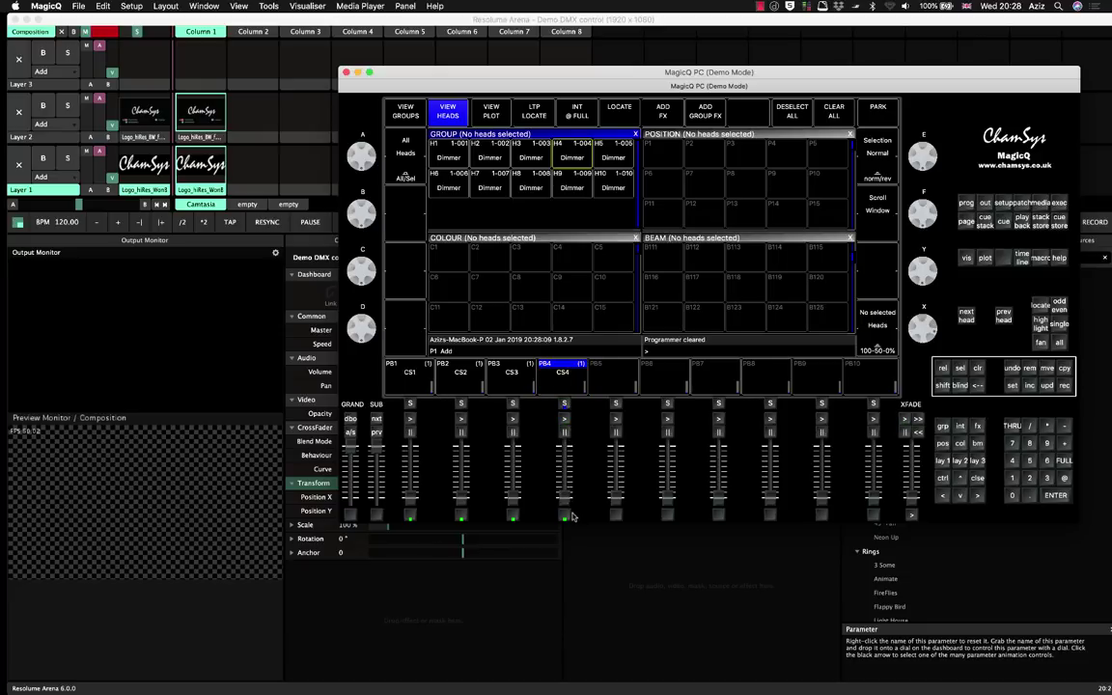
left_click(567, 436)
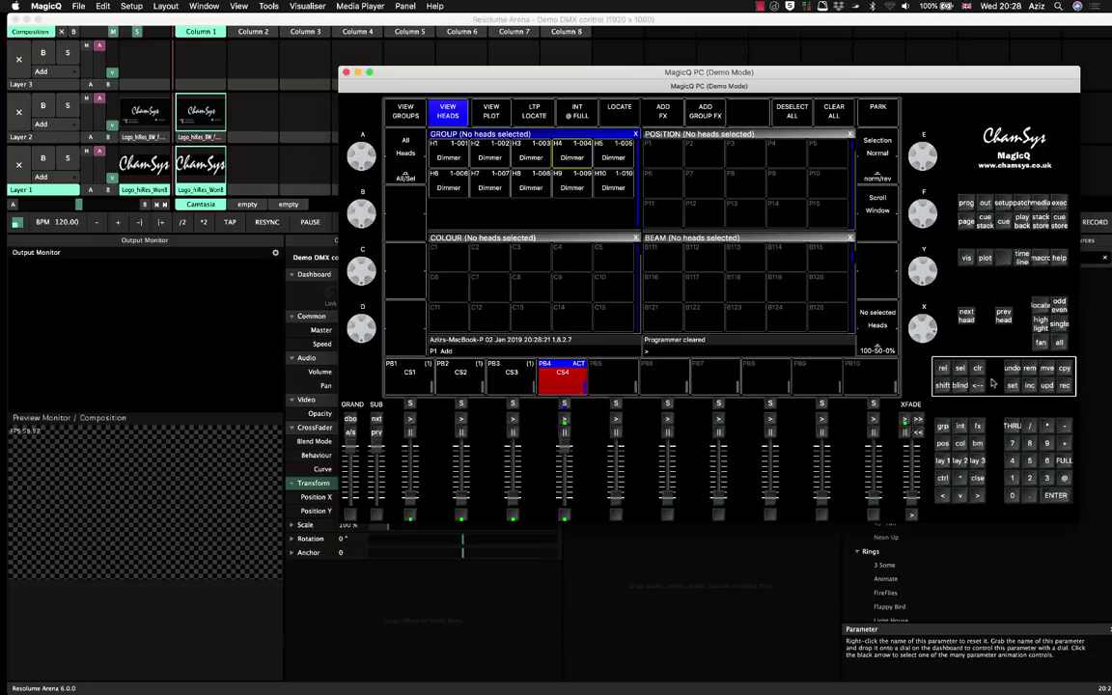
left_click(565, 516)
Start a new show, erasing the current one from memory, and close the setup window.
left_click(944, 461)
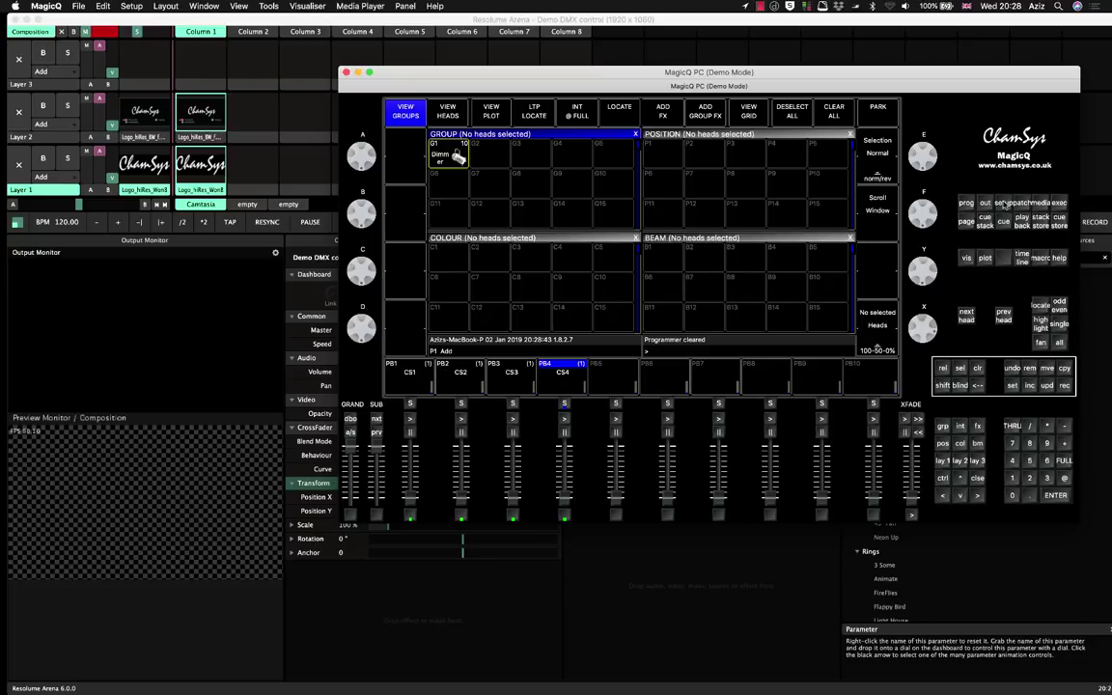
left_click(1005, 204)
left_click(792, 111)
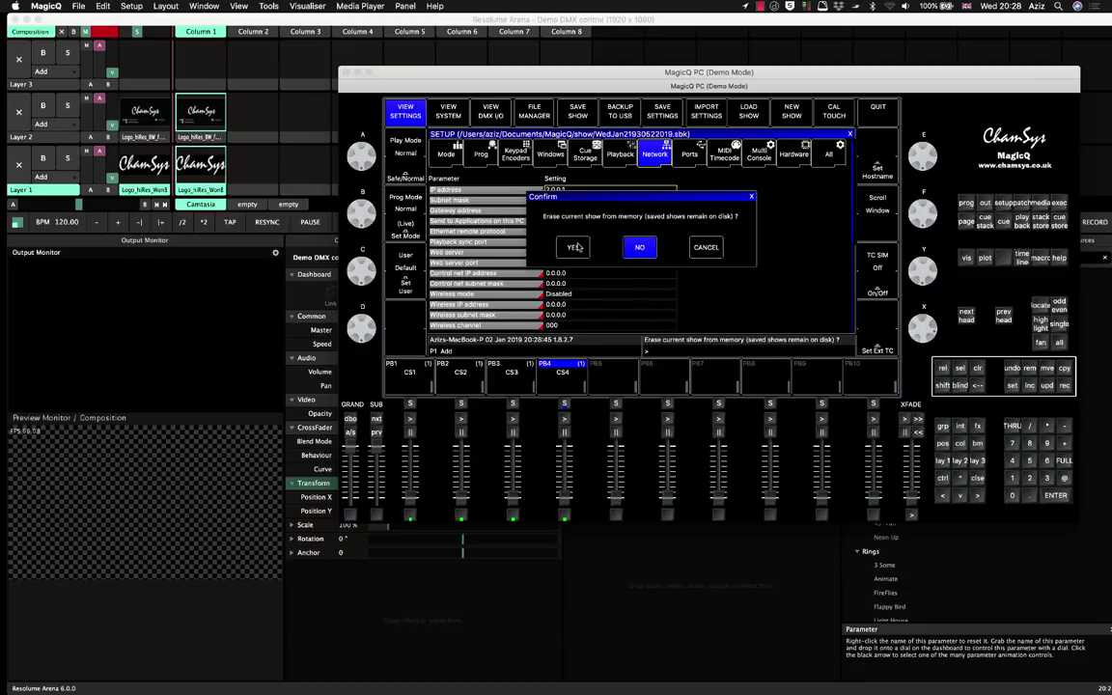
left_click(574, 247)
left_click(566, 240)
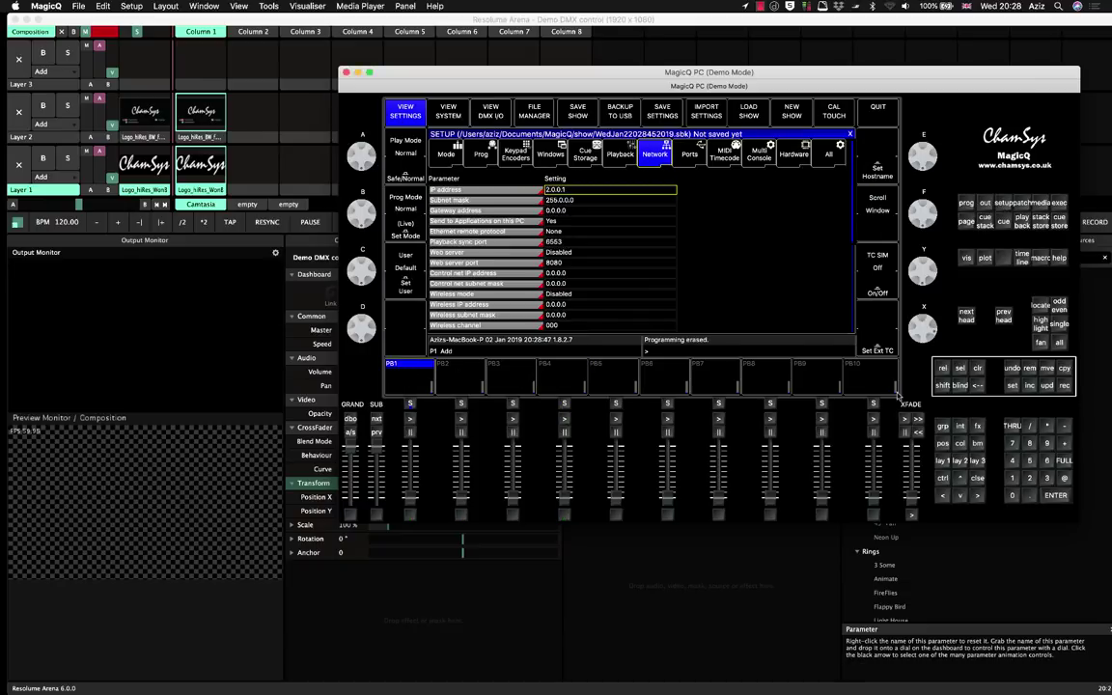
left_click(977, 478)
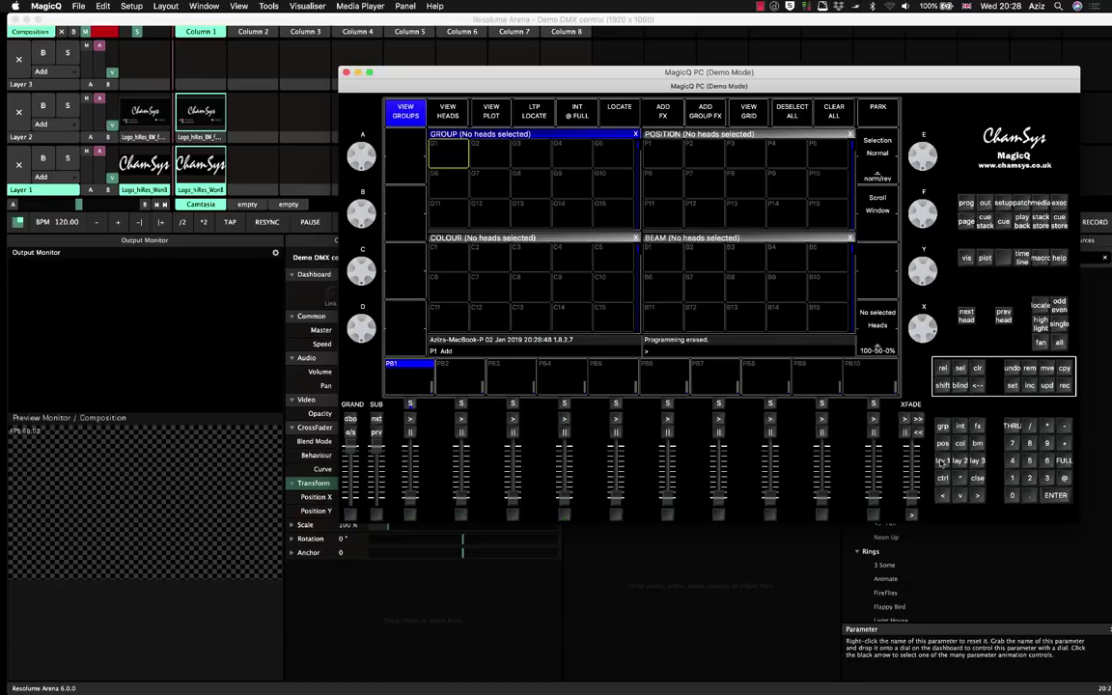
Open the head library from the patch and search it by whole name for "resolume".
left_click(1022, 202)
left_click(520, 106)
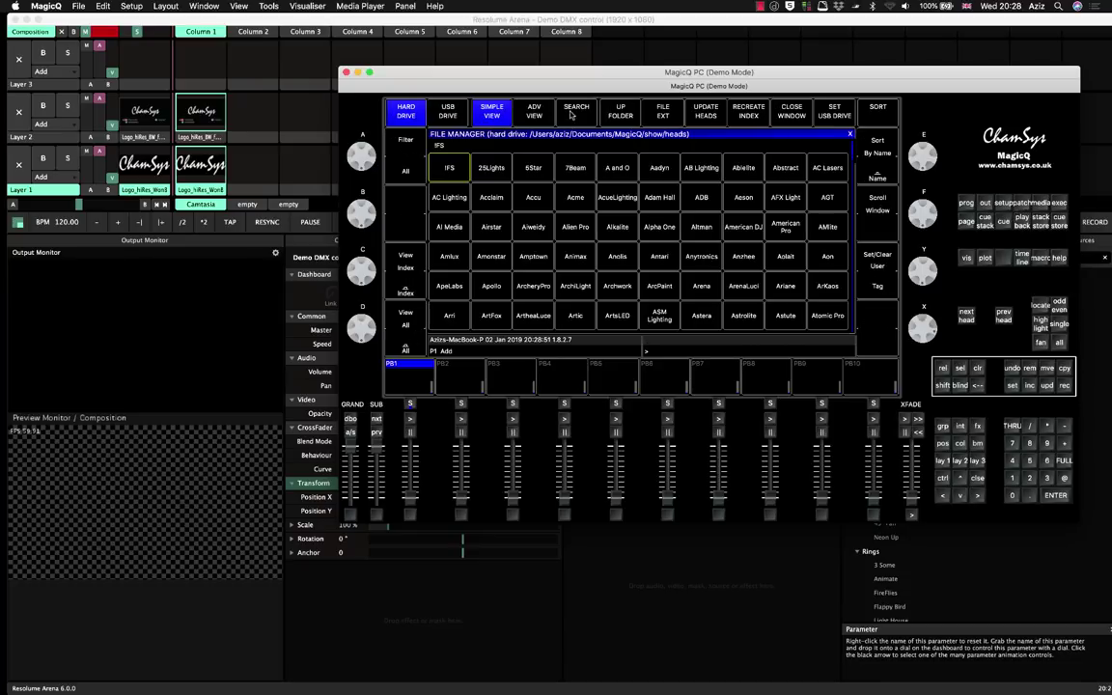
left_click(570, 114)
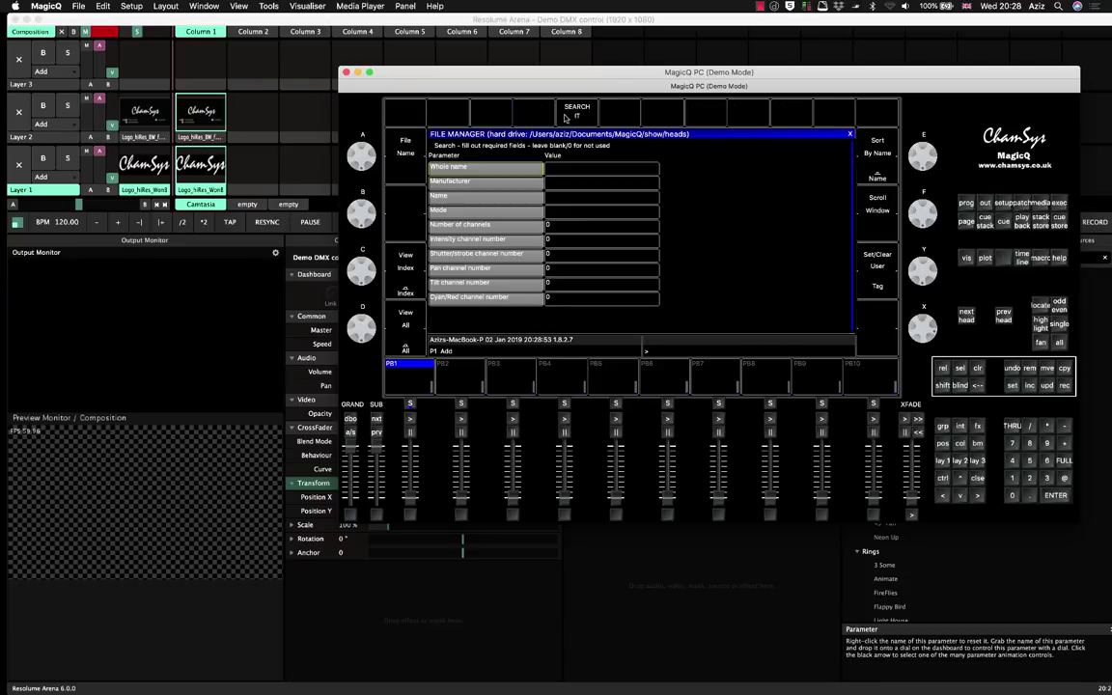
left_click(562, 170)
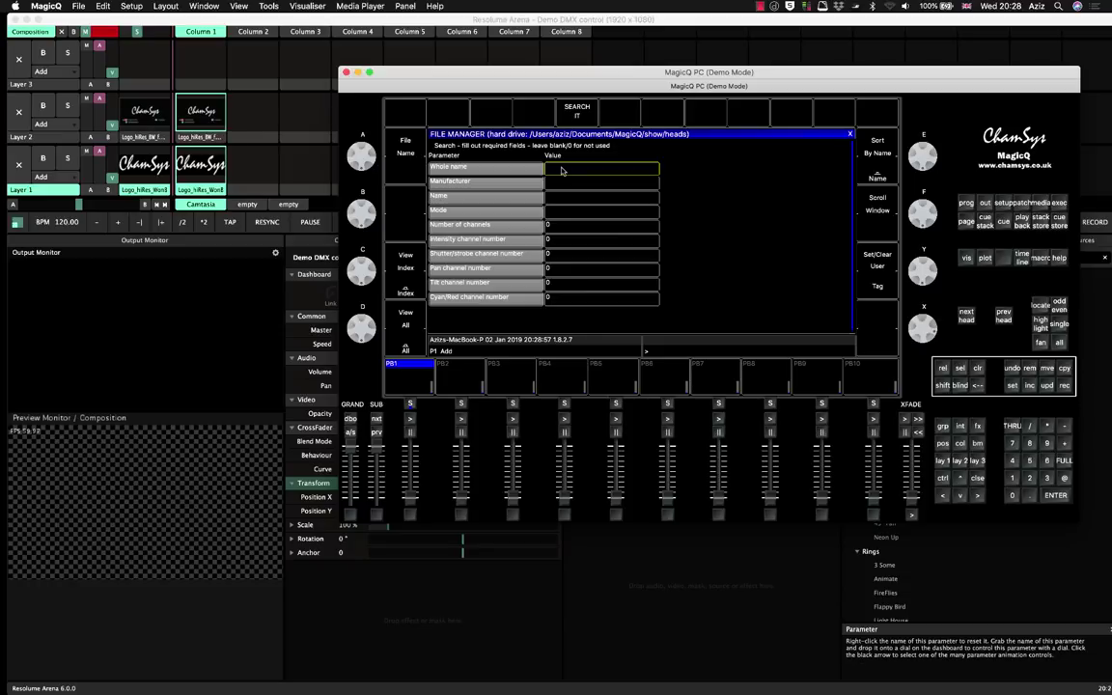
left_click(563, 171)
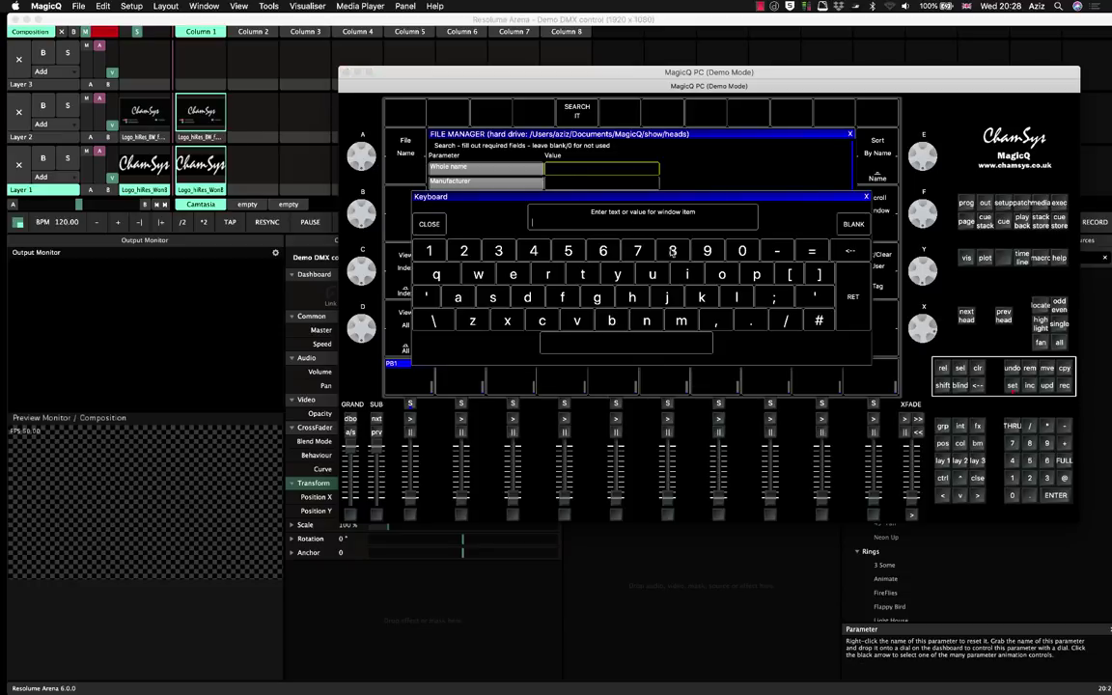
type("resolume")
left_click(853, 313)
left_click(526, 104)
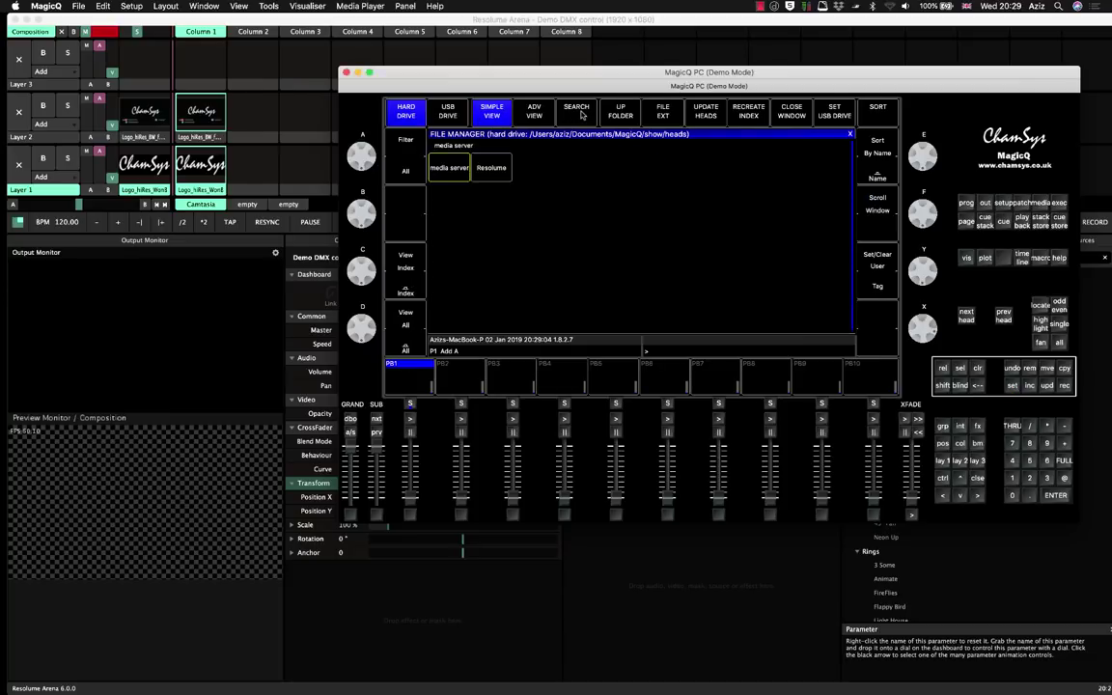
Choose the Resolume Composition head in v6 (27) mode for patching.
left_click(494, 169)
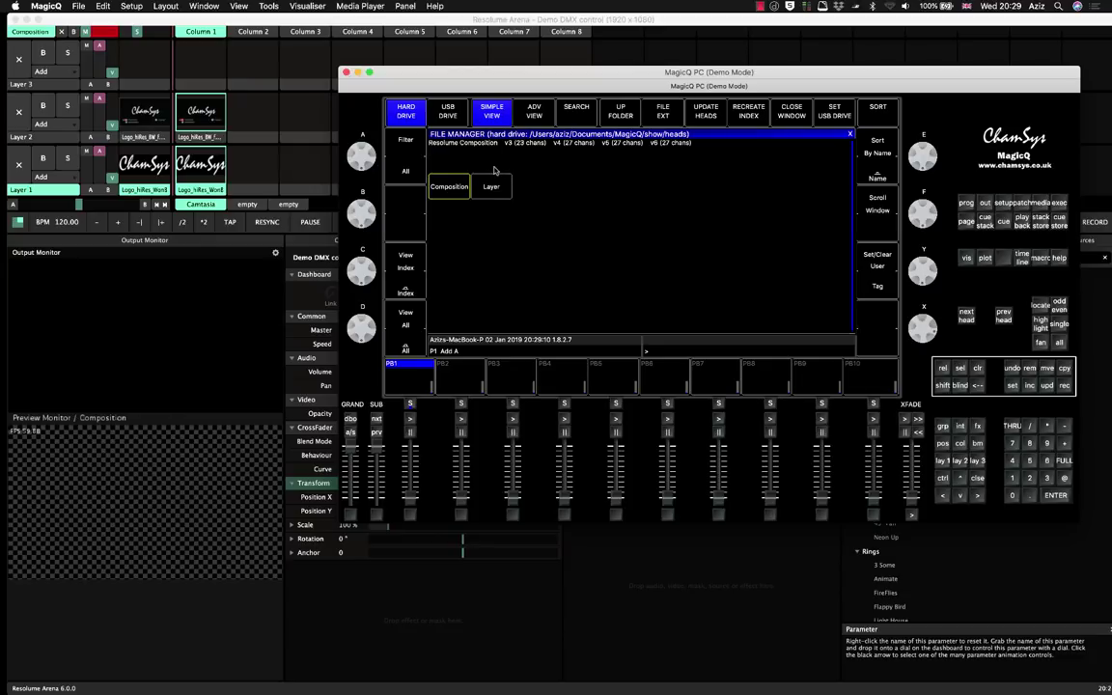
left_click(447, 189)
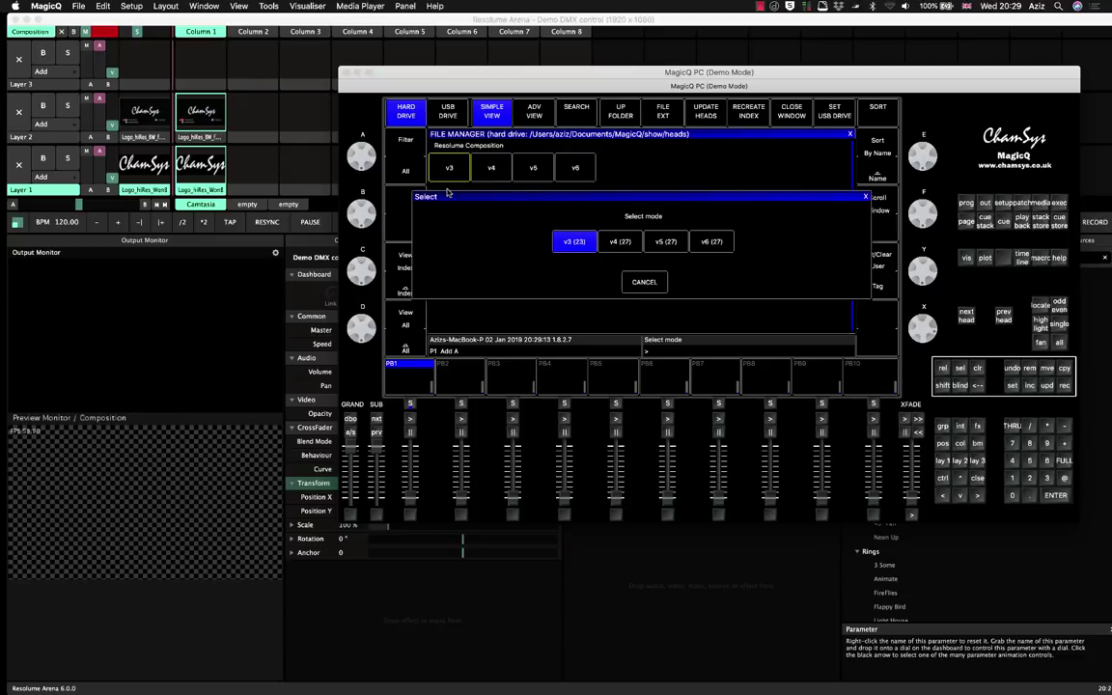
left_click(714, 242)
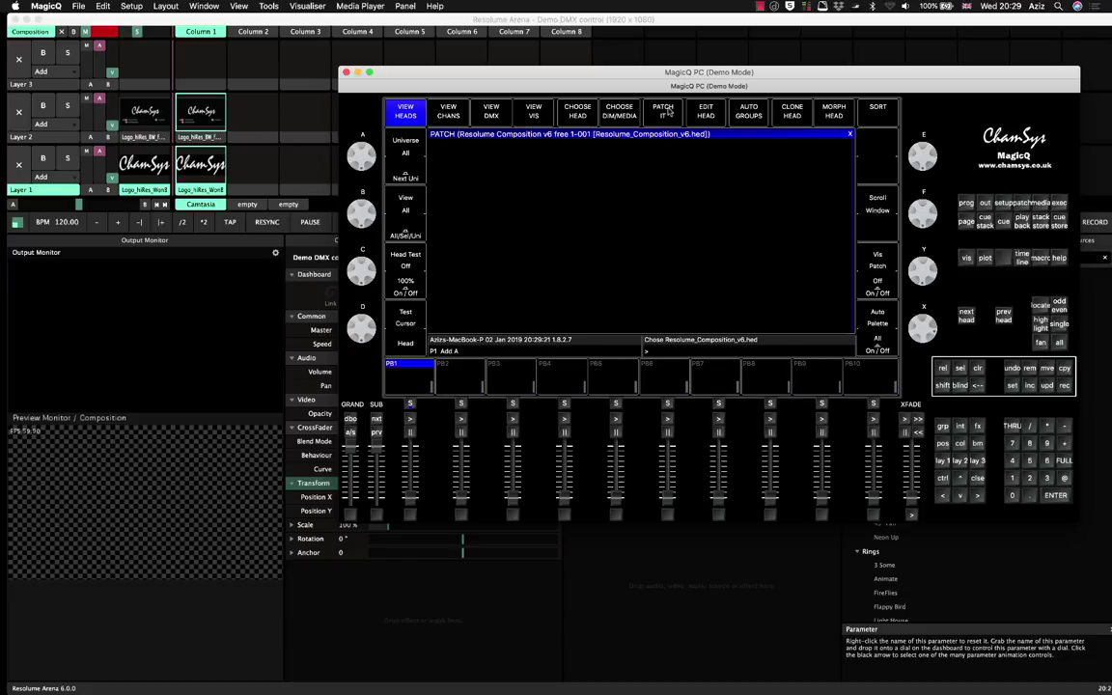
Patch one Resolume Composition head, declining automatic insertion into the visualiser.
left_click(665, 111)
left_click(585, 287)
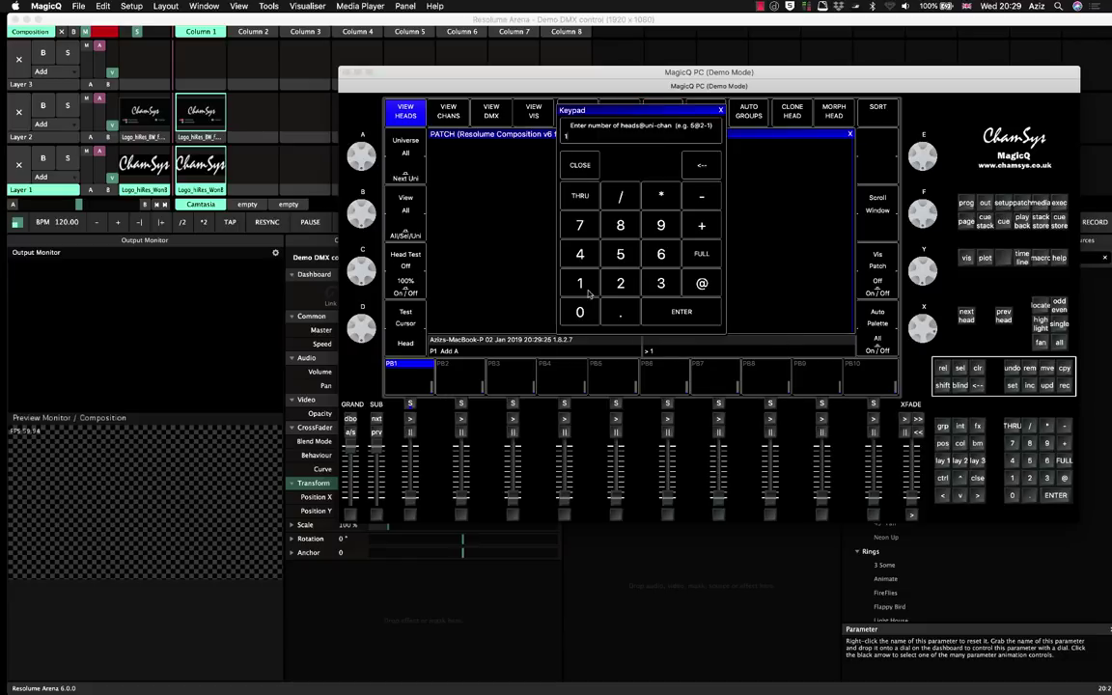
left_click(682, 312)
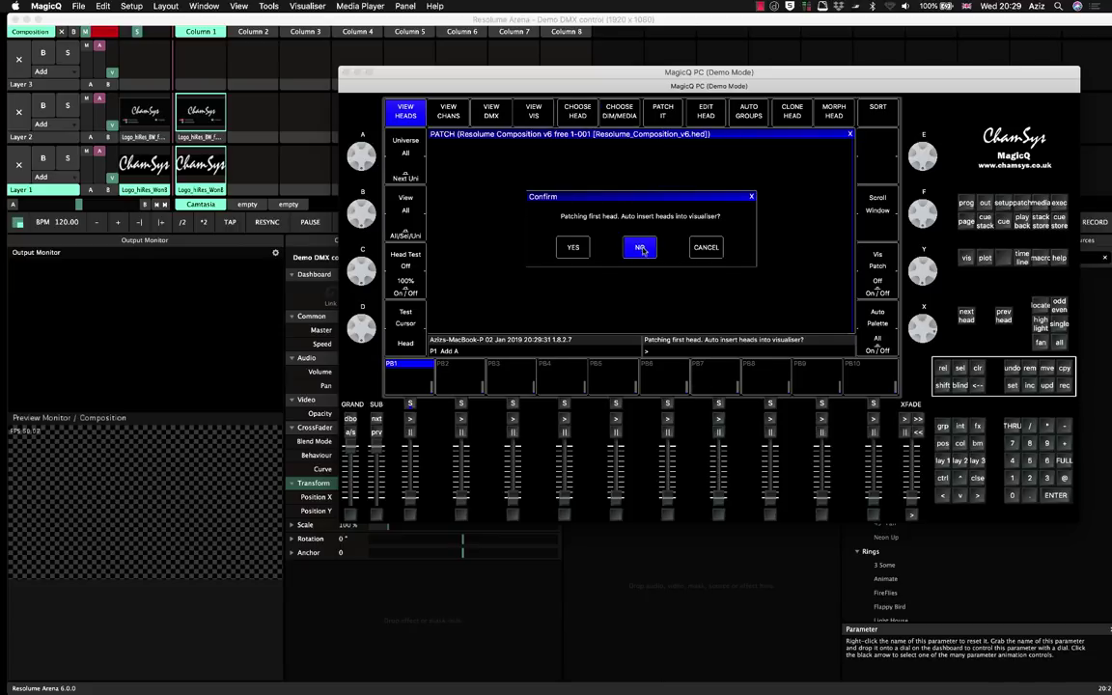
left_click(641, 249)
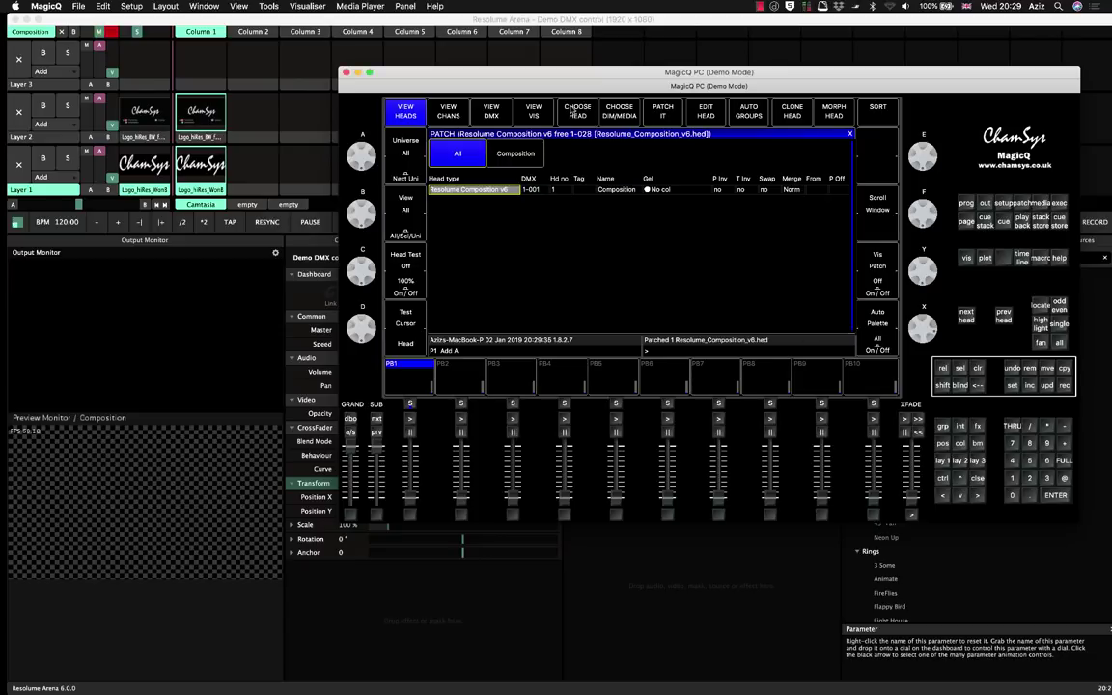
Search the head library by whole name for "resolume" and choose the Resolume Layer head in v6 (38) mode.
left_click(576, 109)
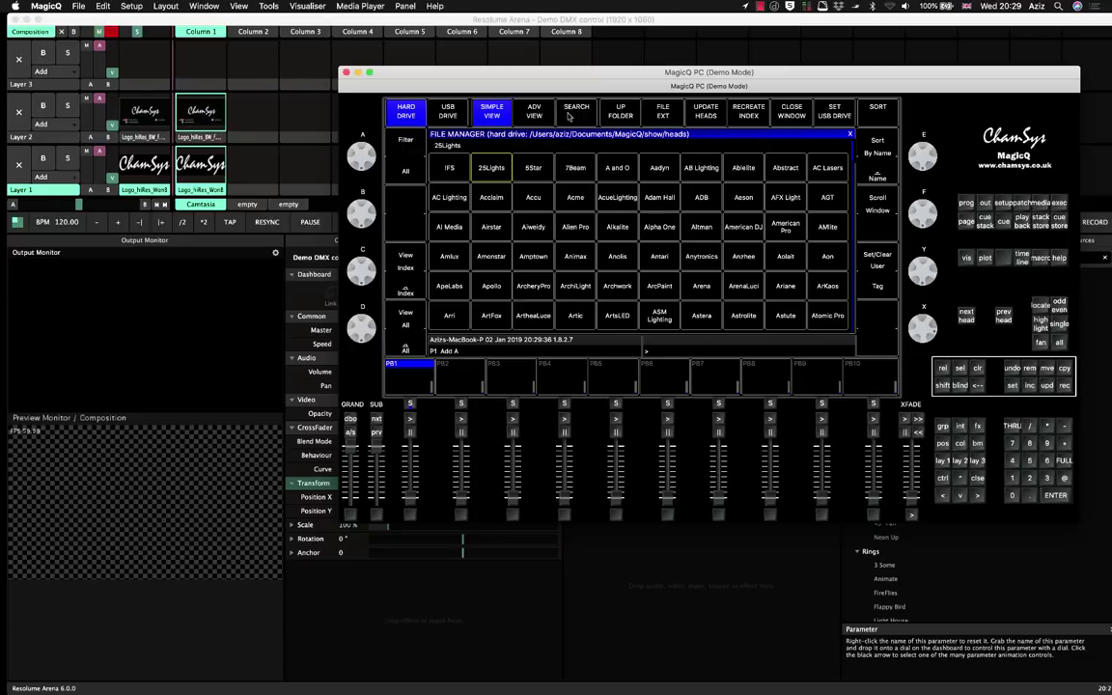
left_click(575, 109)
type("resolume")
left_click(570, 171)
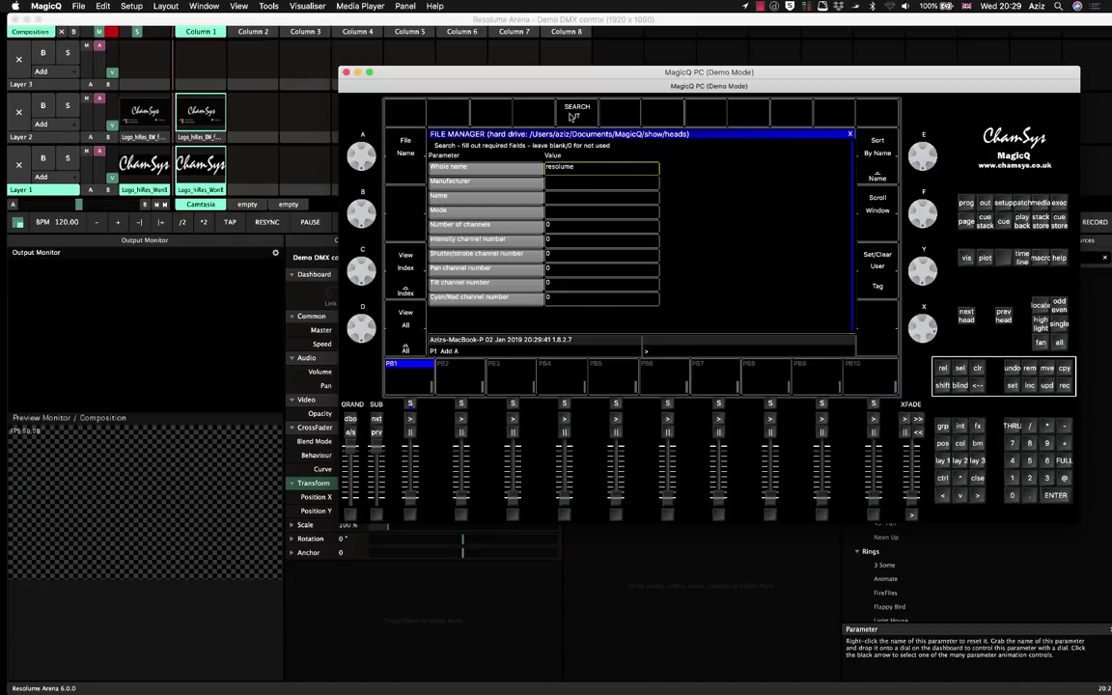
left_click(574, 111)
left_click(446, 166)
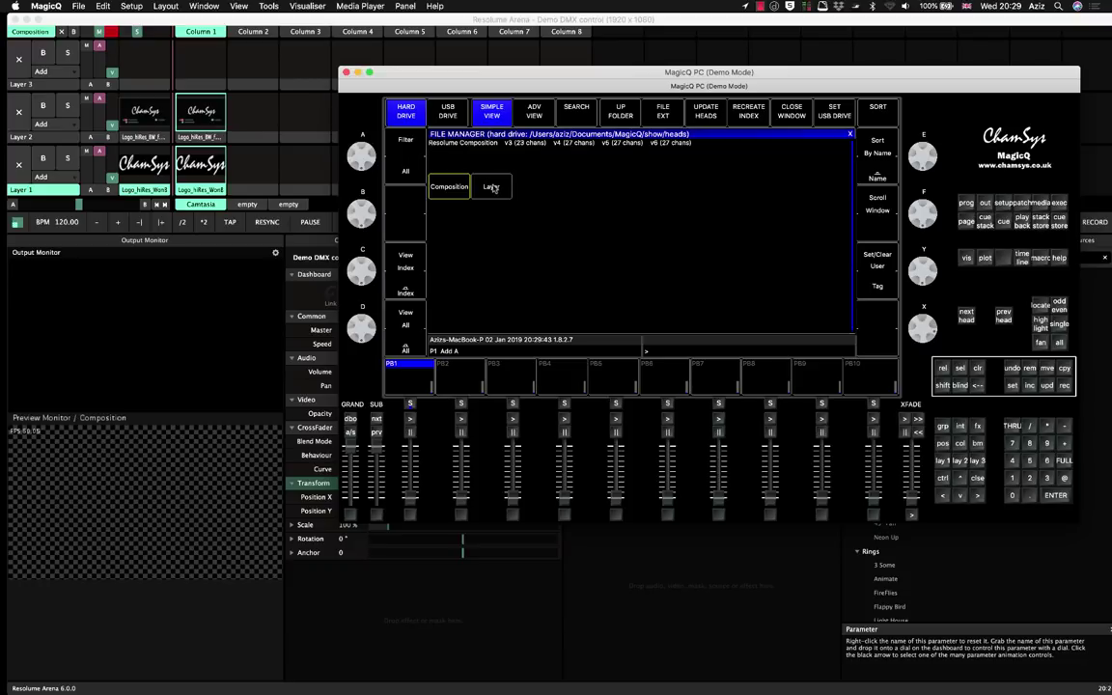
left_click(492, 188)
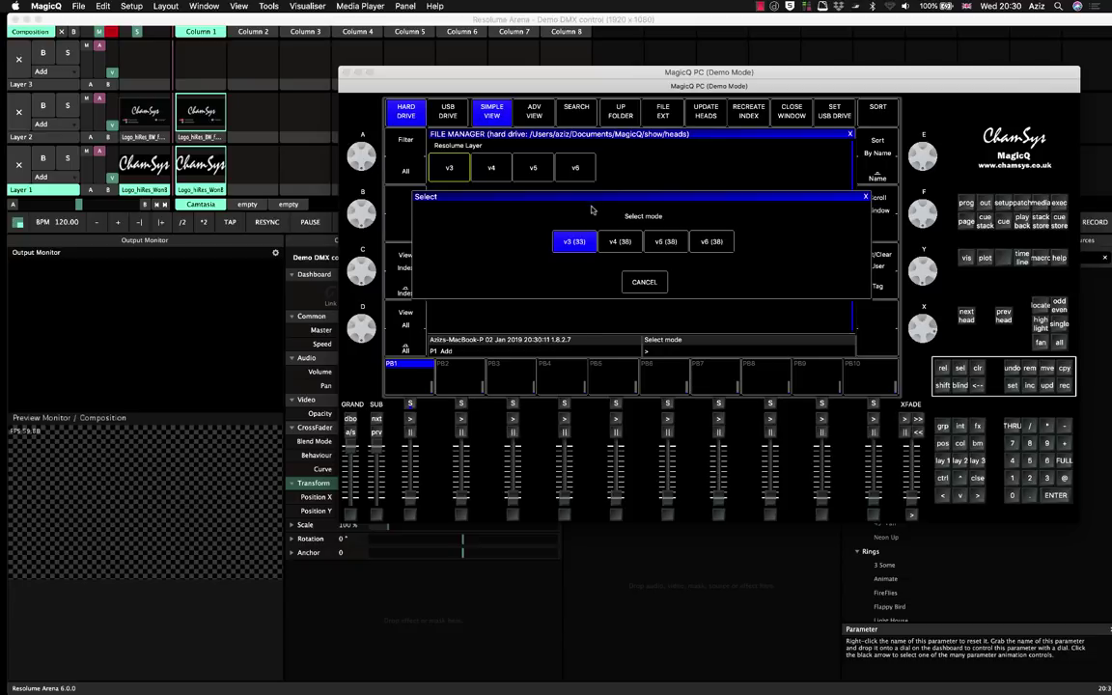
left_click(710, 241)
Patch six Resolume Layer heads and bring up the layout with the group, position, colour and beam windows.
left_click(674, 115)
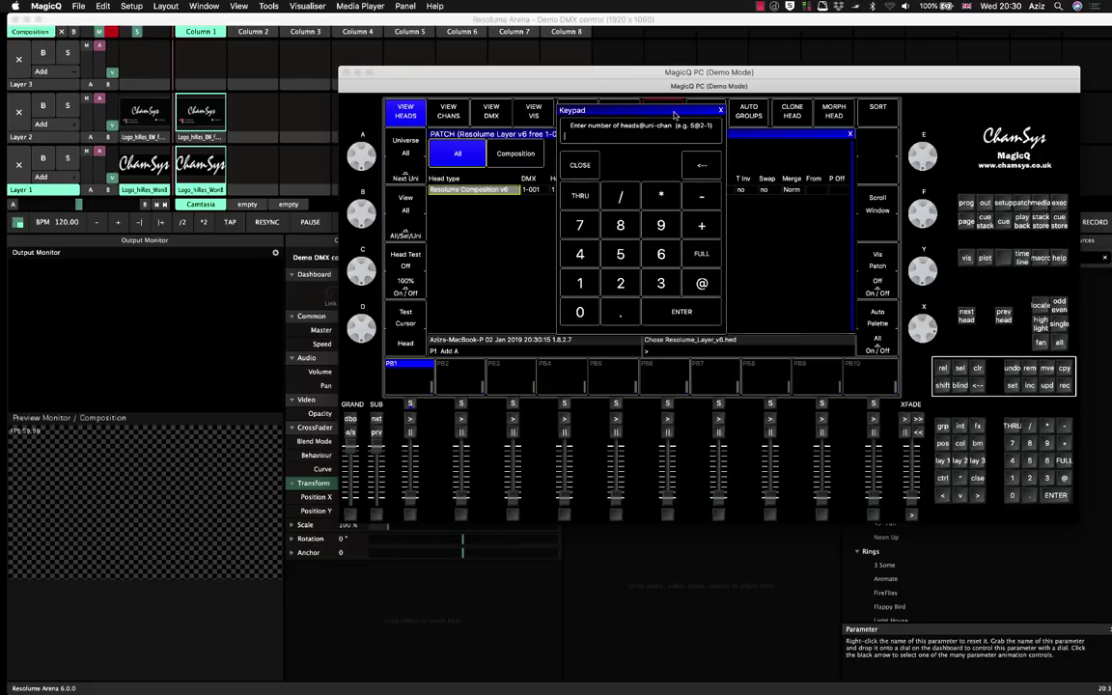
left_click(661, 256)
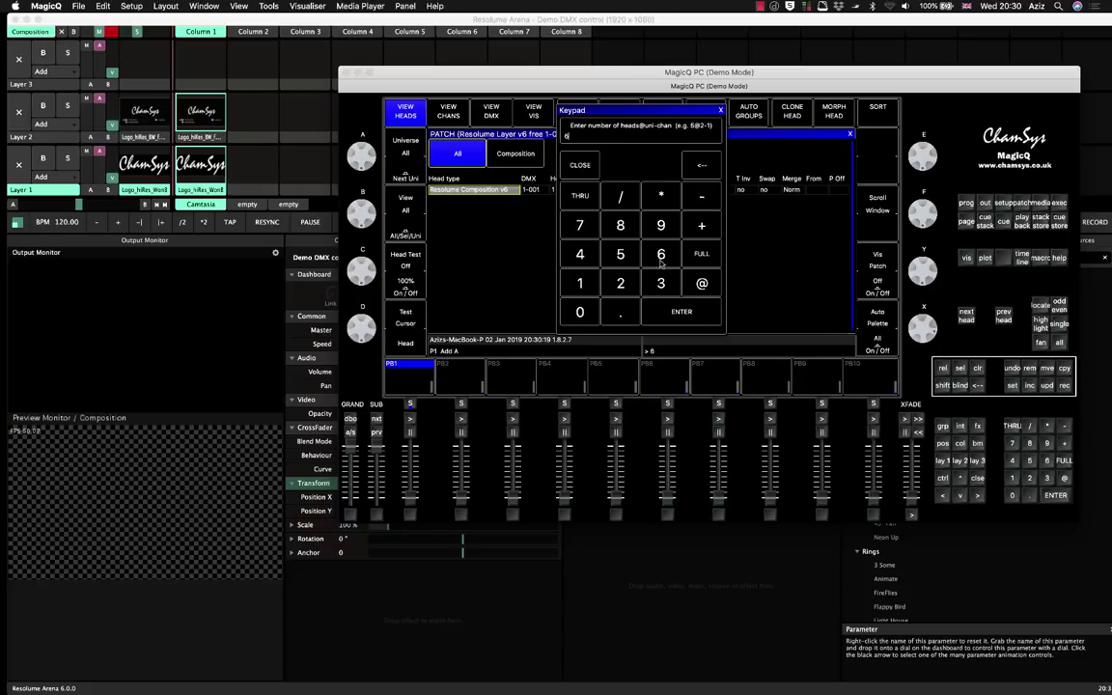
left_click(683, 313)
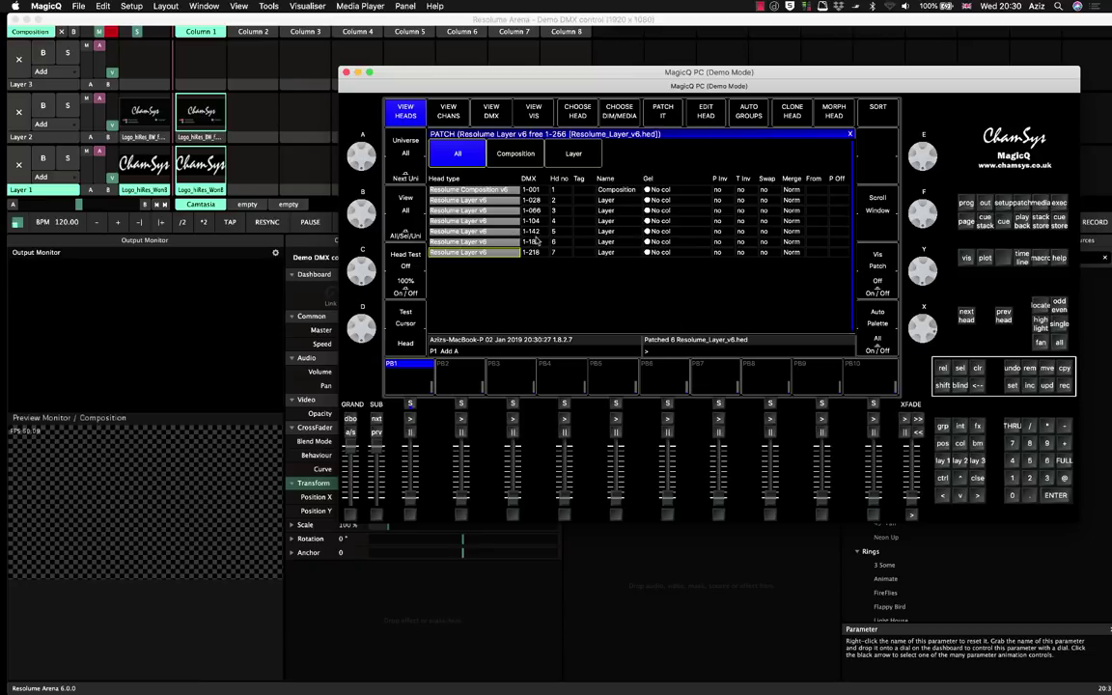
left_click(948, 463)
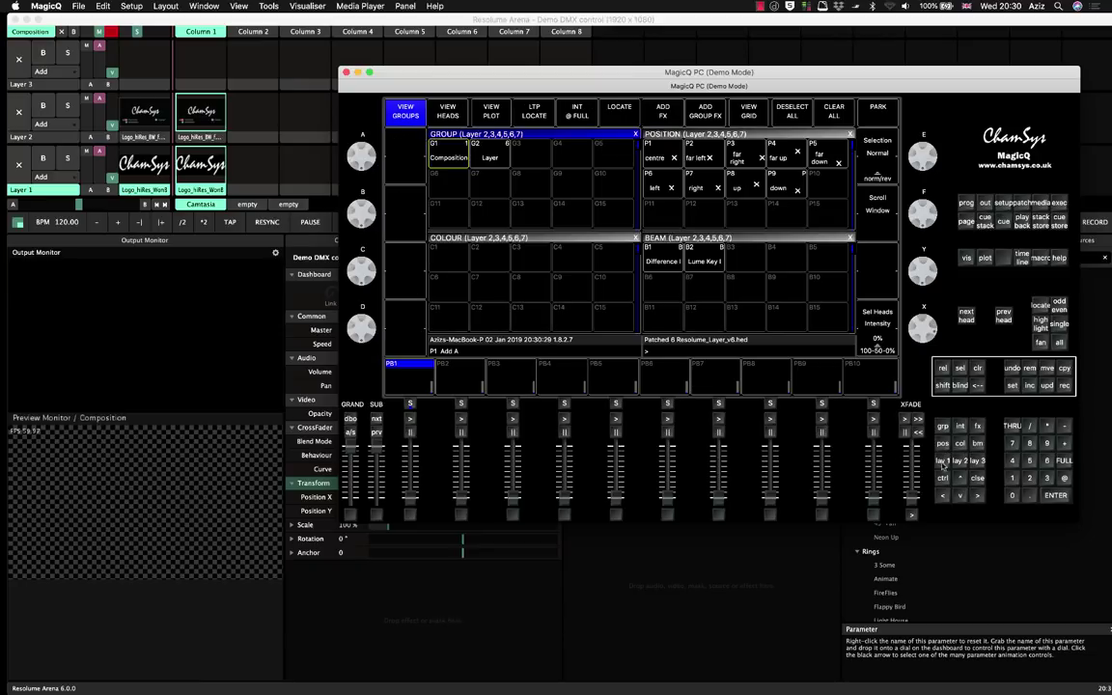
left_click_drag(444, 76, 475, 39)
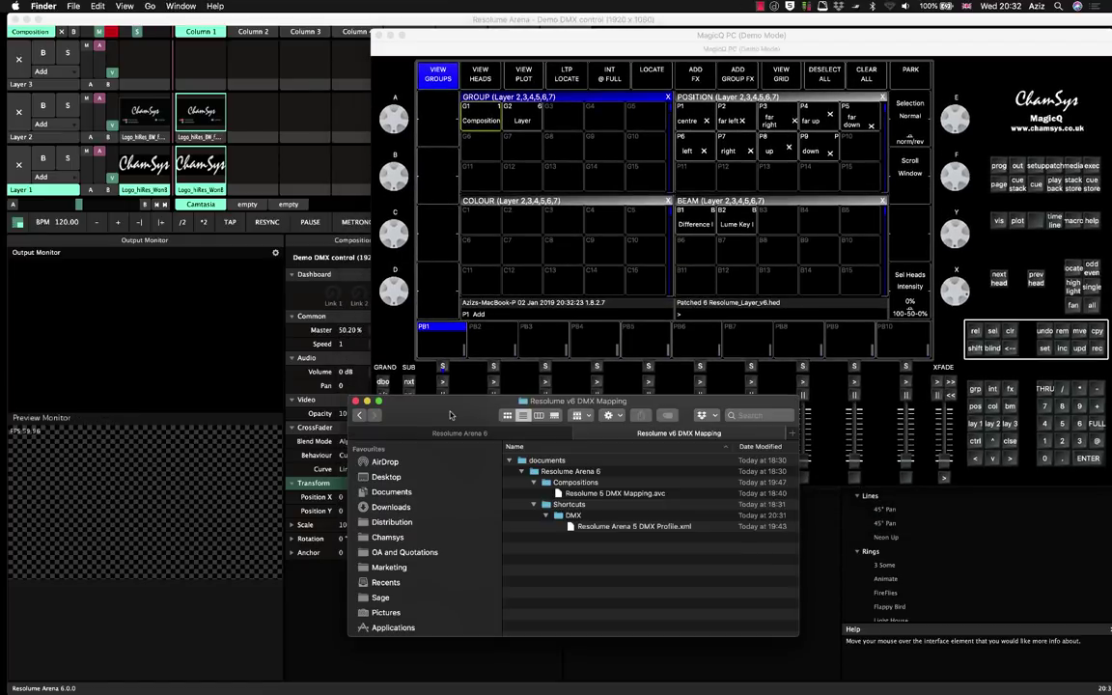
Compare the Compositions folder of the Resolume v6 DMX Mapping download with the one in the Resolume Arena 6 documents folder.
left_click_drag(450, 415, 473, 407)
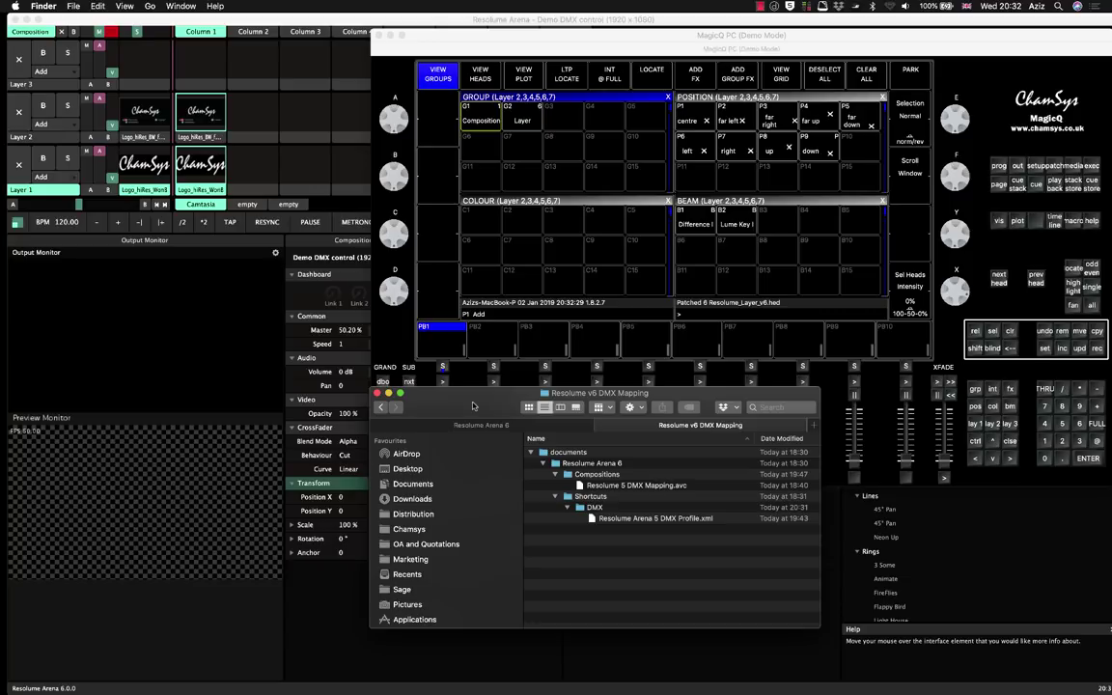
left_click(618, 486)
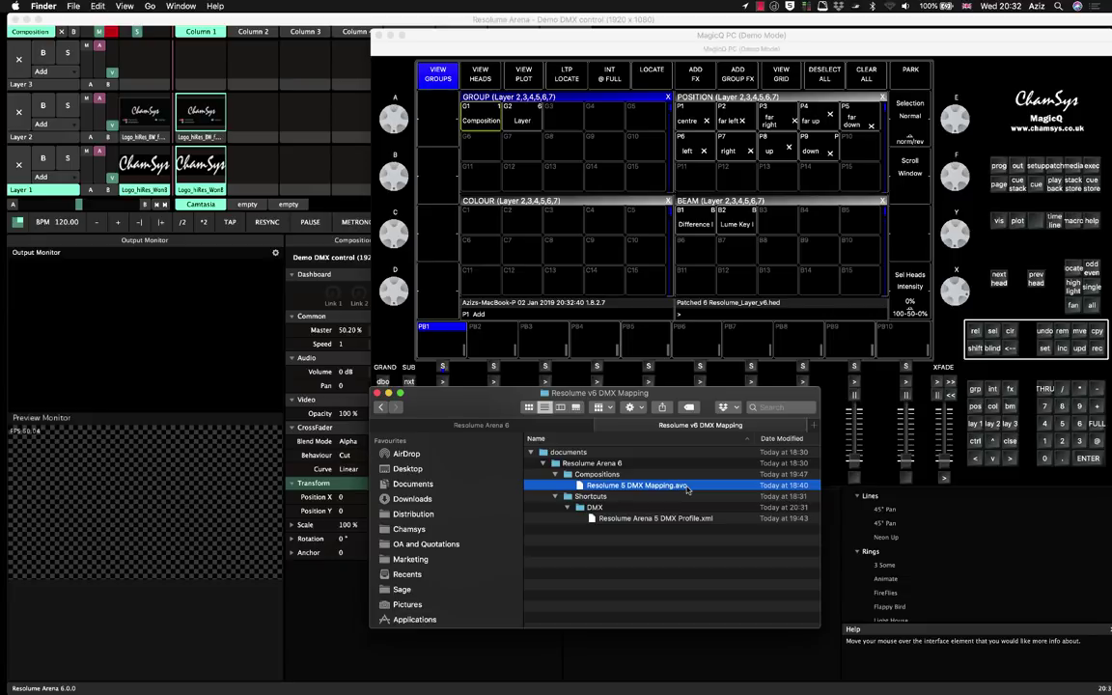
left_click(504, 426)
scroll(580, 483, "up", 2)
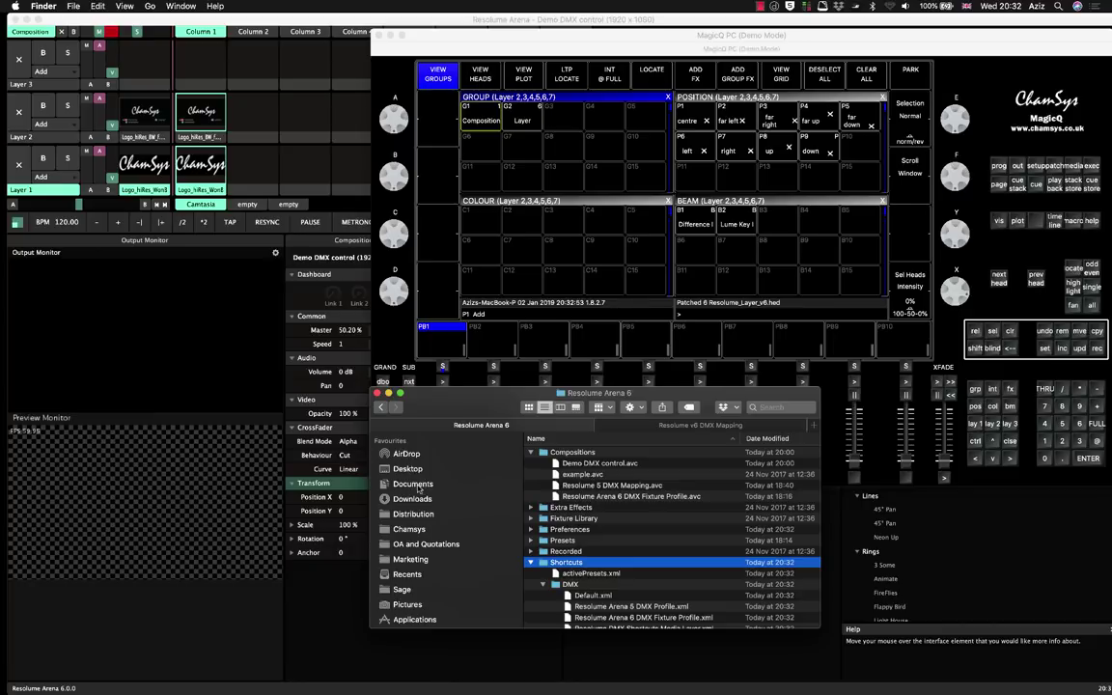
left_click(599, 425)
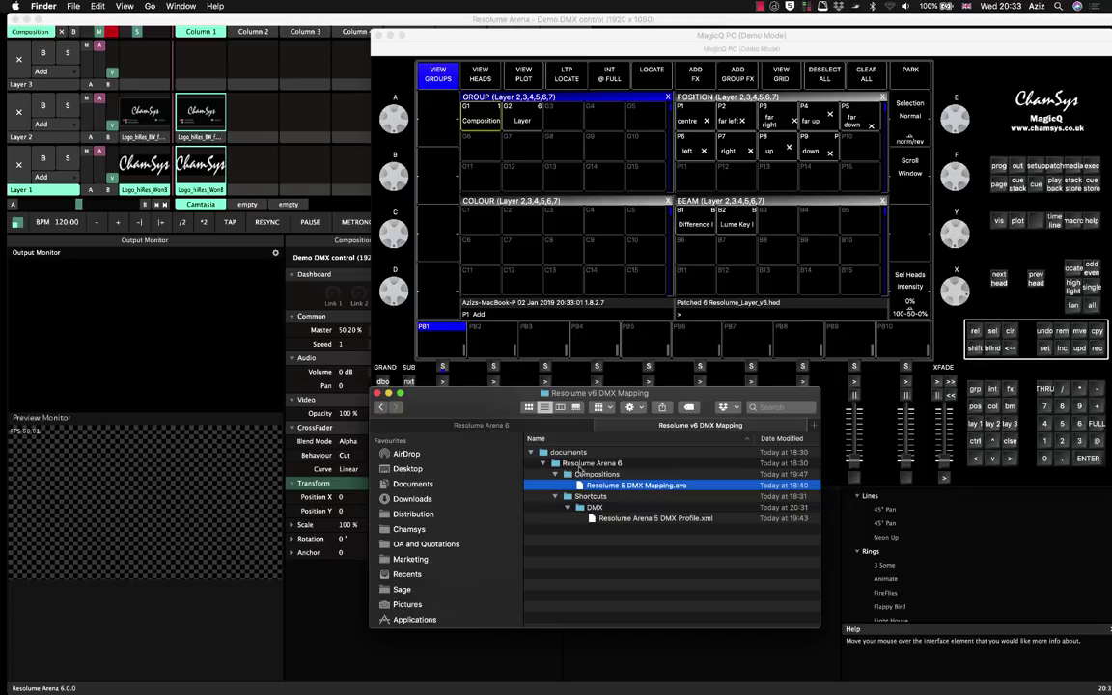
left_click(502, 425)
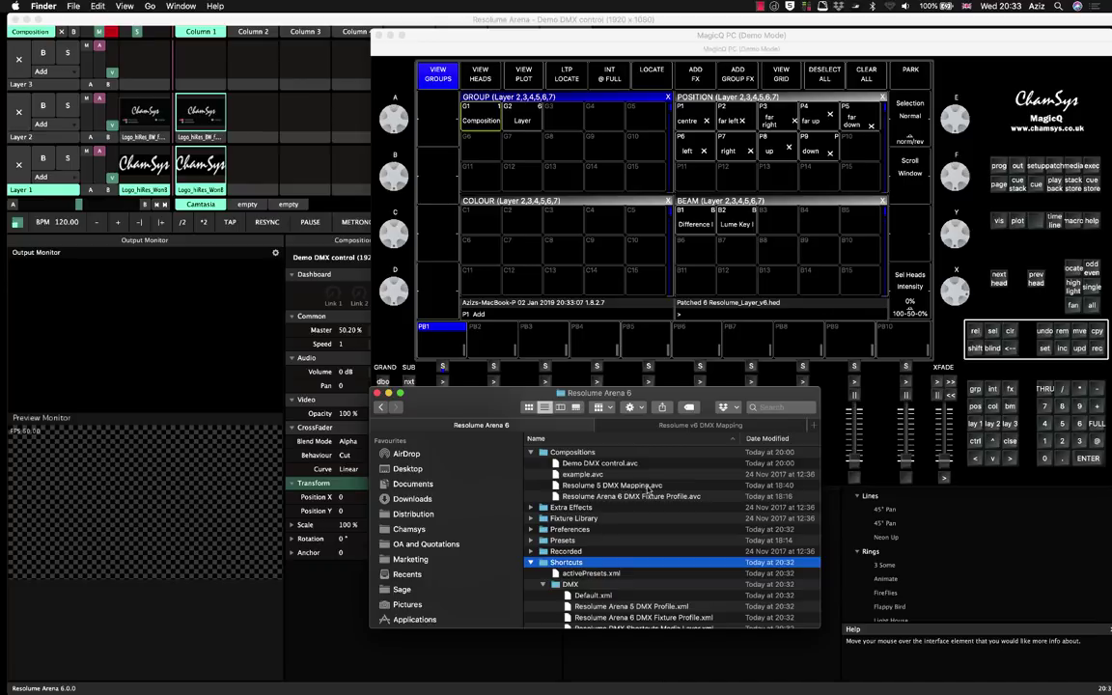
Check where Resolume Arena 5 DMX Profile.xml belongs under Shortcuts > DMX in the Resolume Arena 6 folder, and minimise the Finder window.
key("ctrl+Tab")
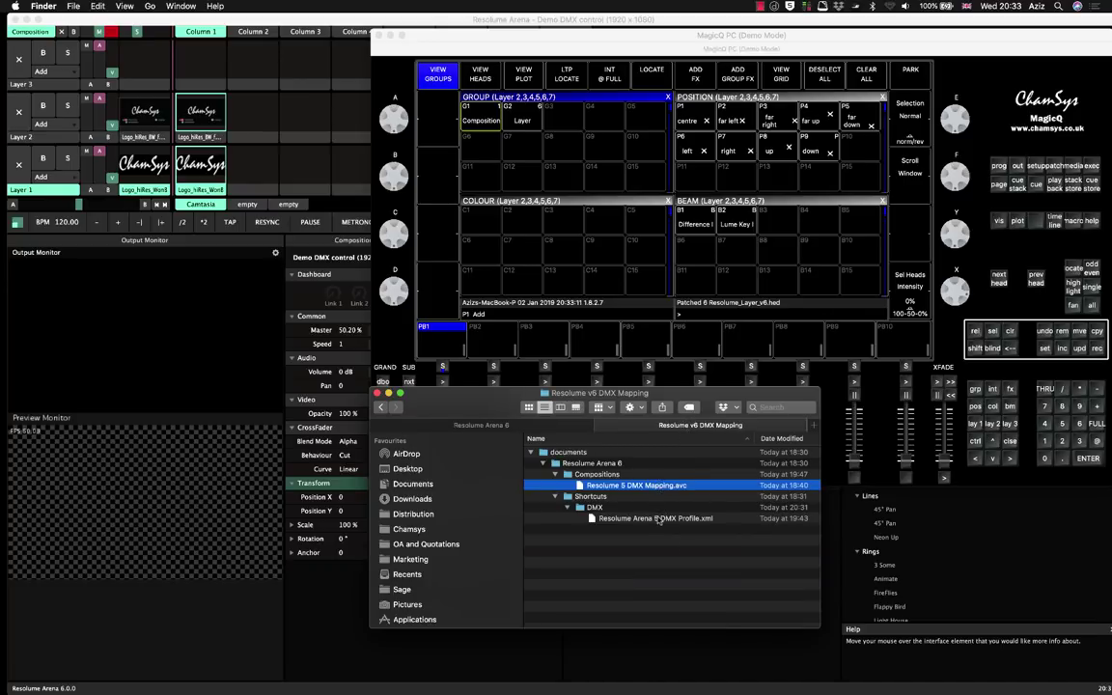
left_click(626, 520)
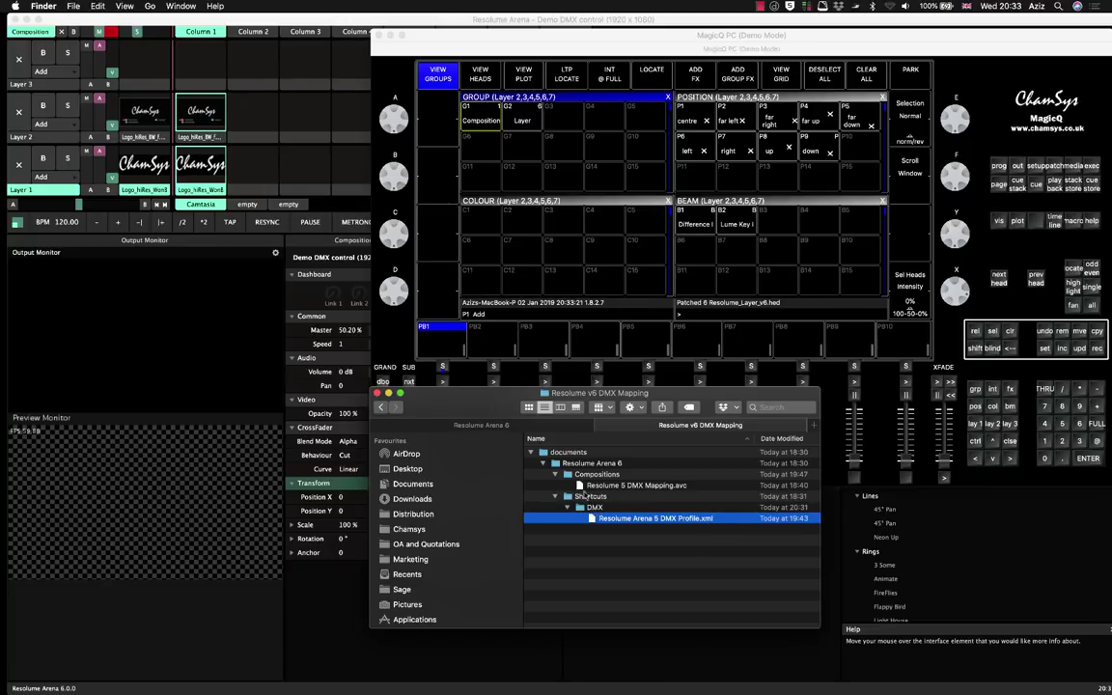
left_click(528, 425)
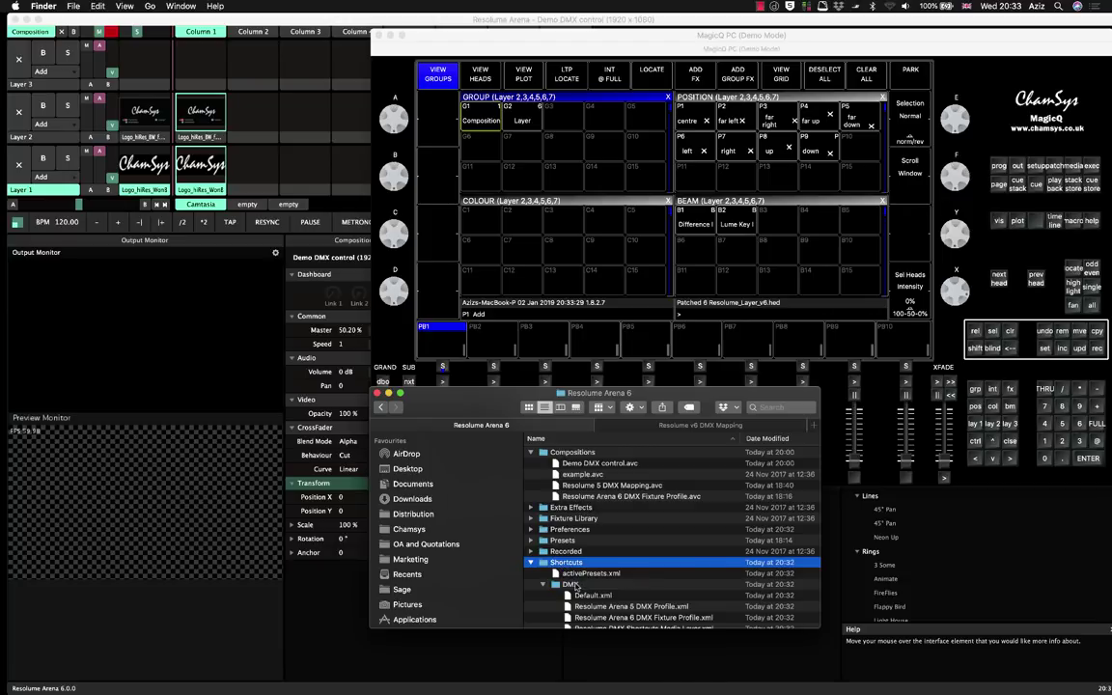
scroll(579, 580, "down", 3)
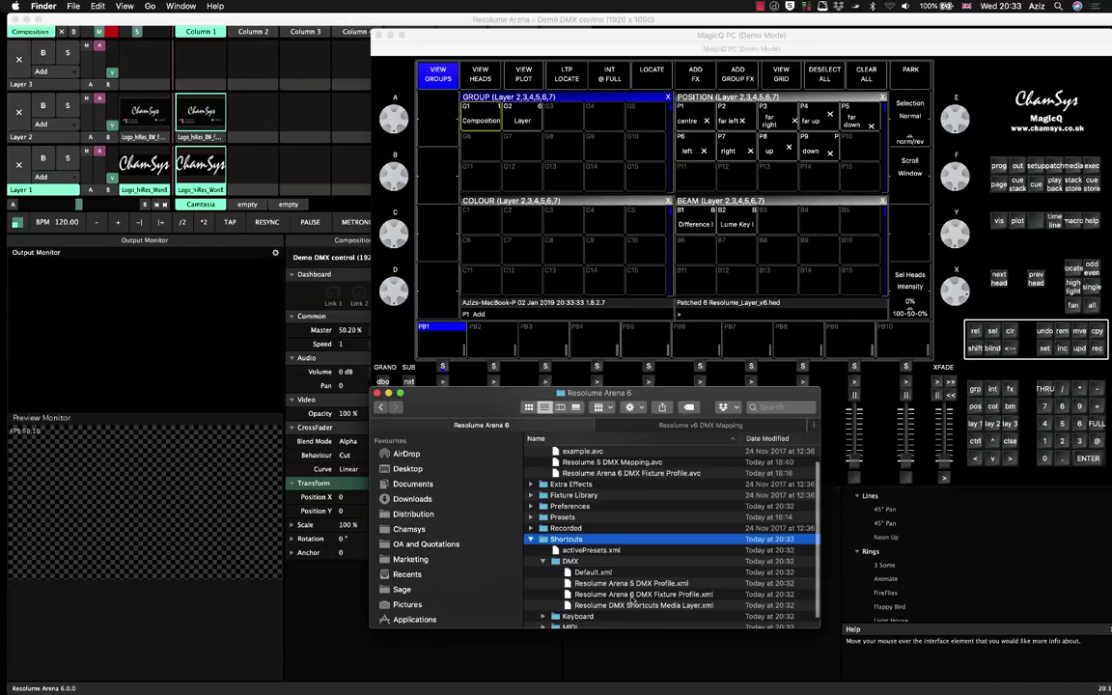
scroll(631, 590, "up", 2)
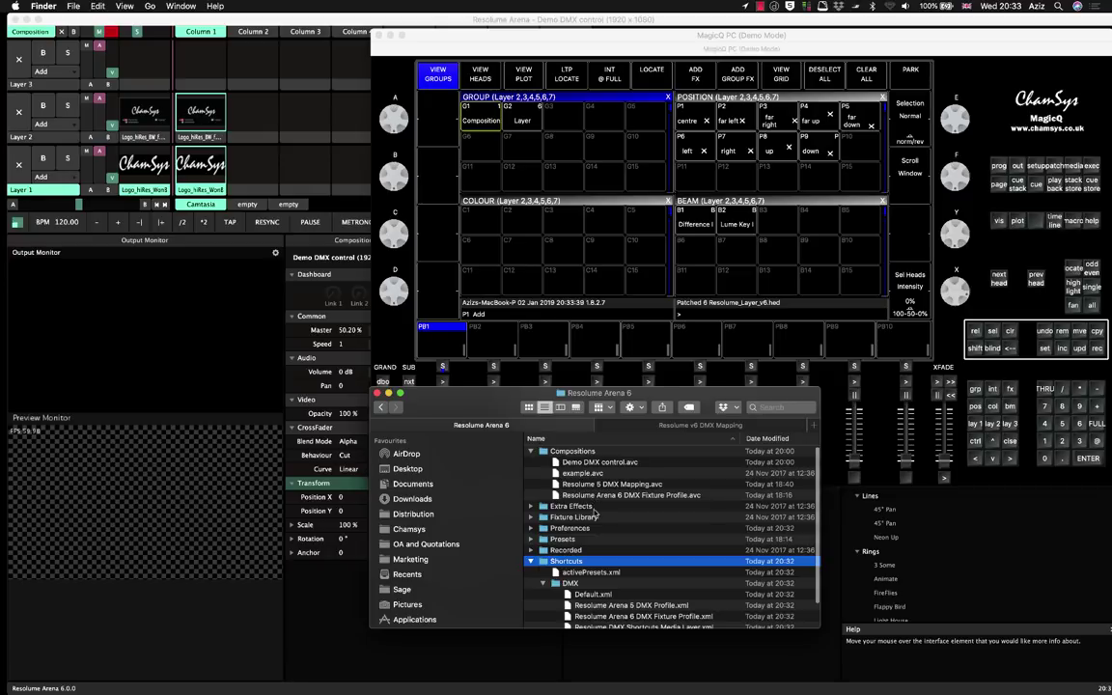
scroll(609, 531, "down", 3)
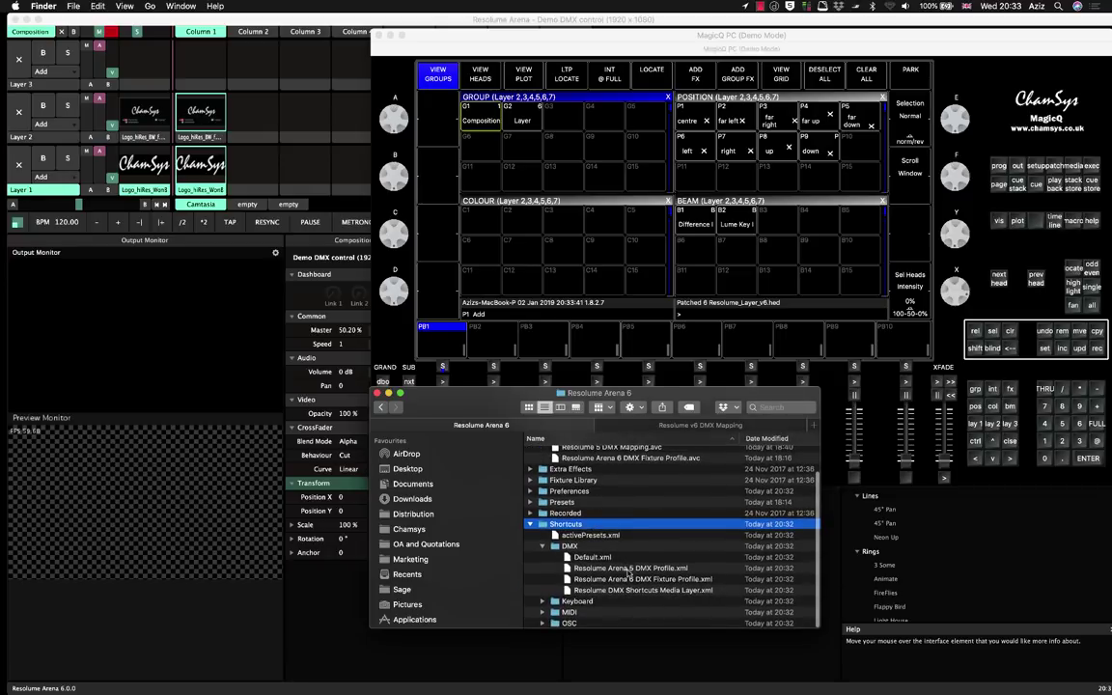
left_click(388, 394)
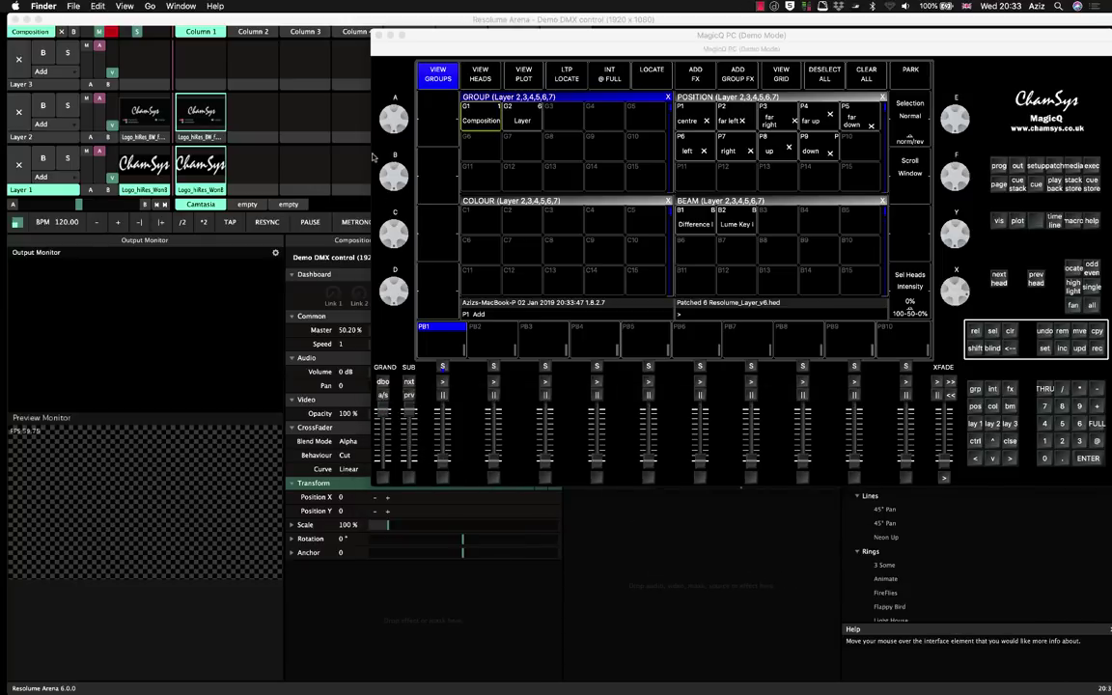
Switch to Resolume Arena and open the composition Resolume 5 DMX Mapping.avc.
left_click(250, 24)
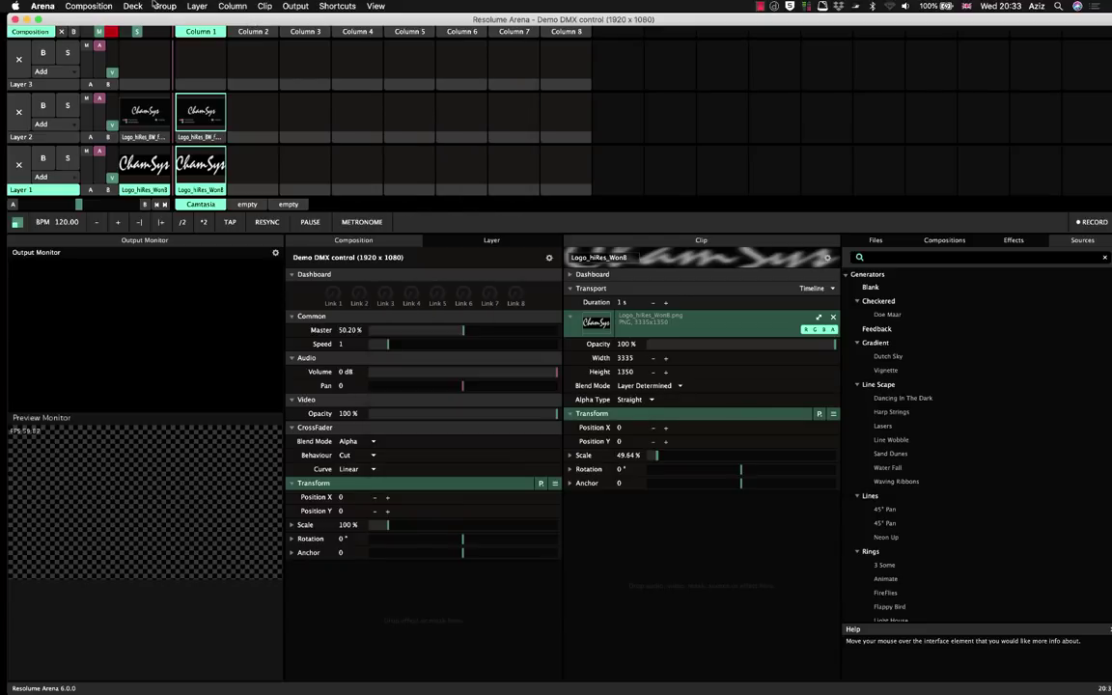
left_click(88, 6)
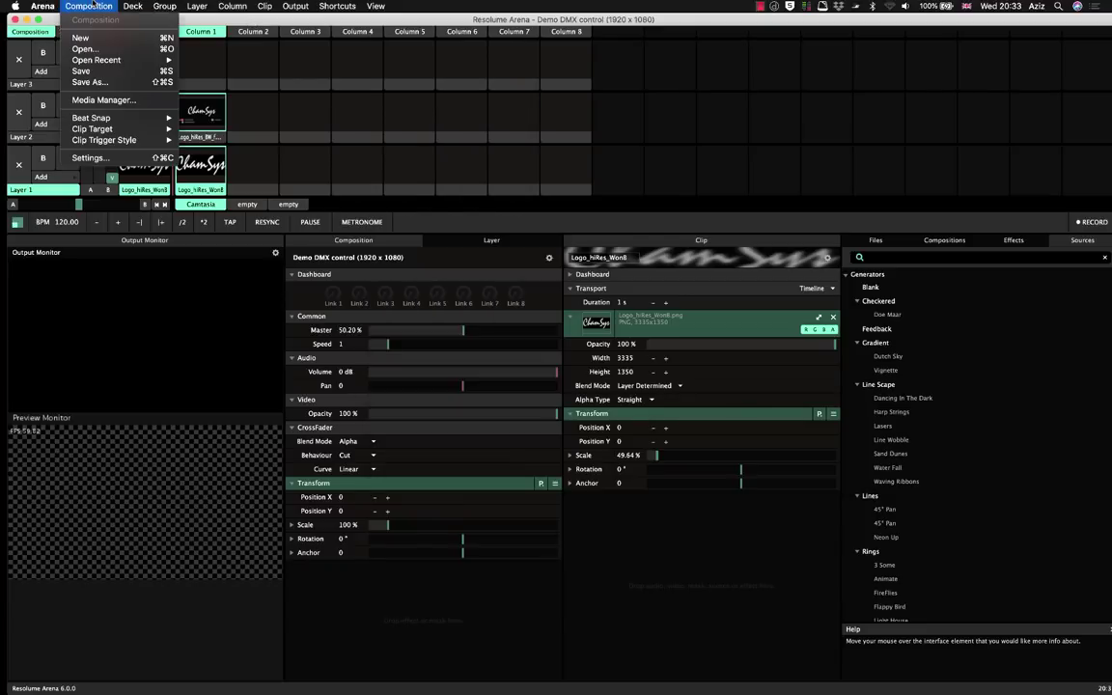
left_click(84, 49)
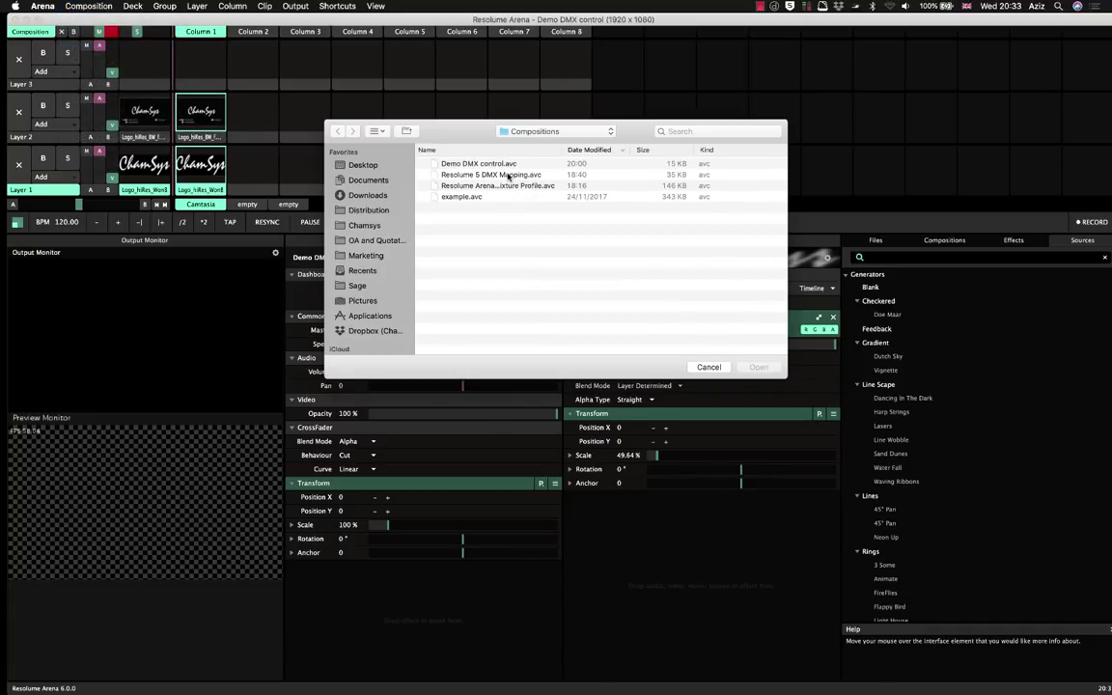
left_click(509, 176)
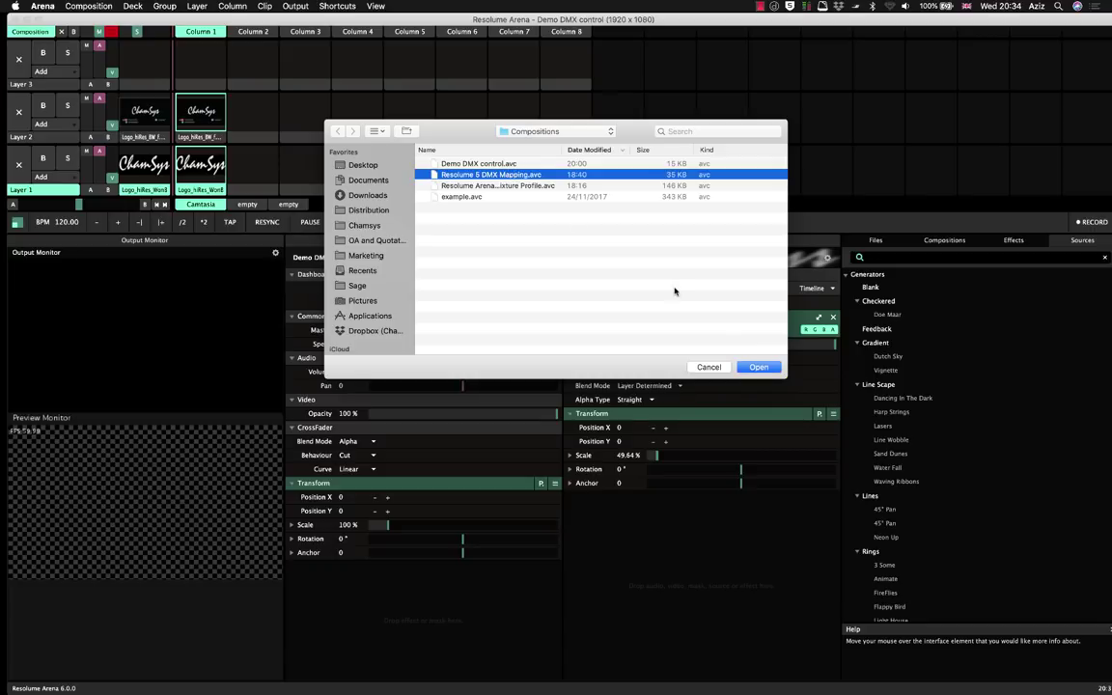
left_click(758, 368)
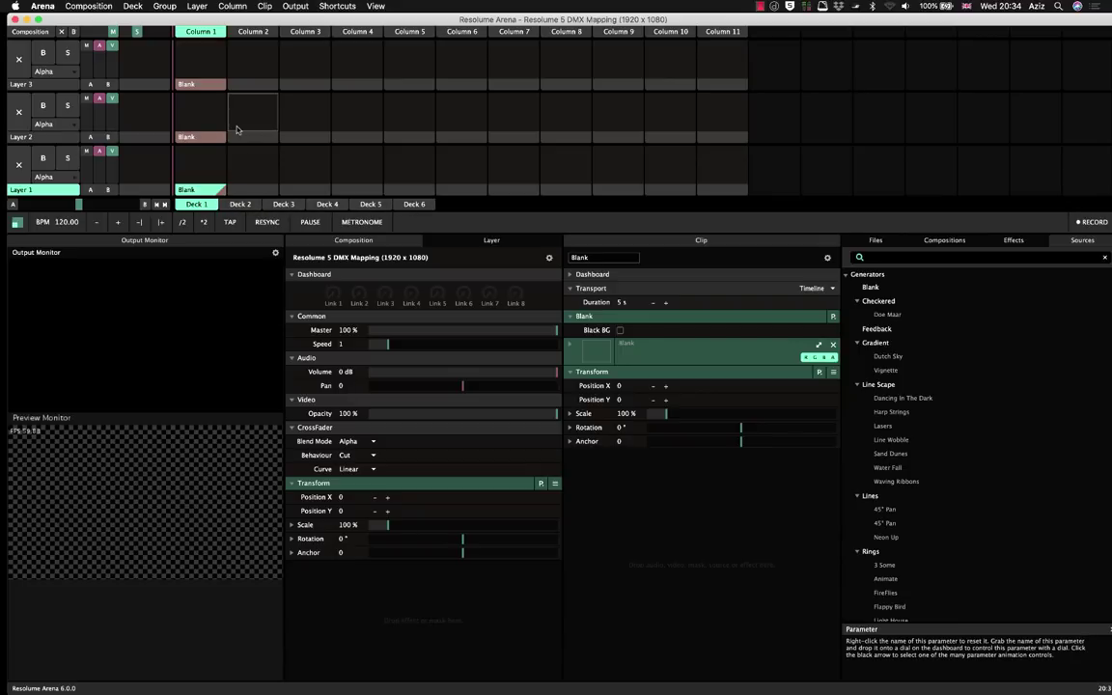
Look over the blank clips in Column 1 across layers 1 to 6 of the composition.
scroll(237, 129, "up", 5)
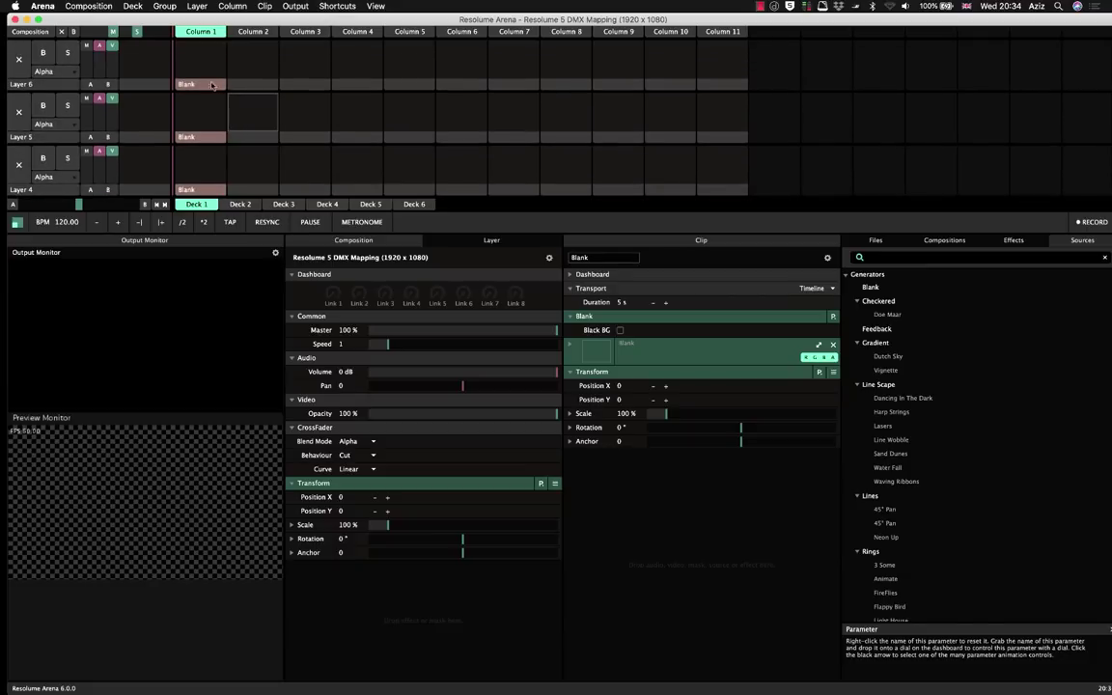
scroll(211, 174, "down", 5)
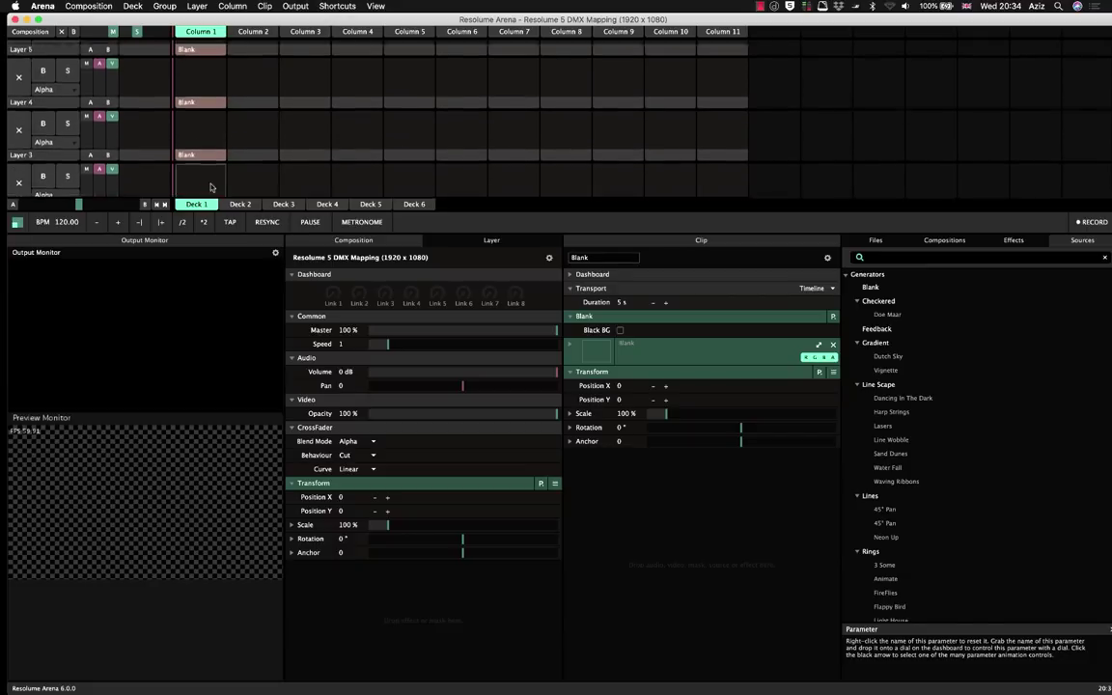
scroll(211, 187, "up", 5)
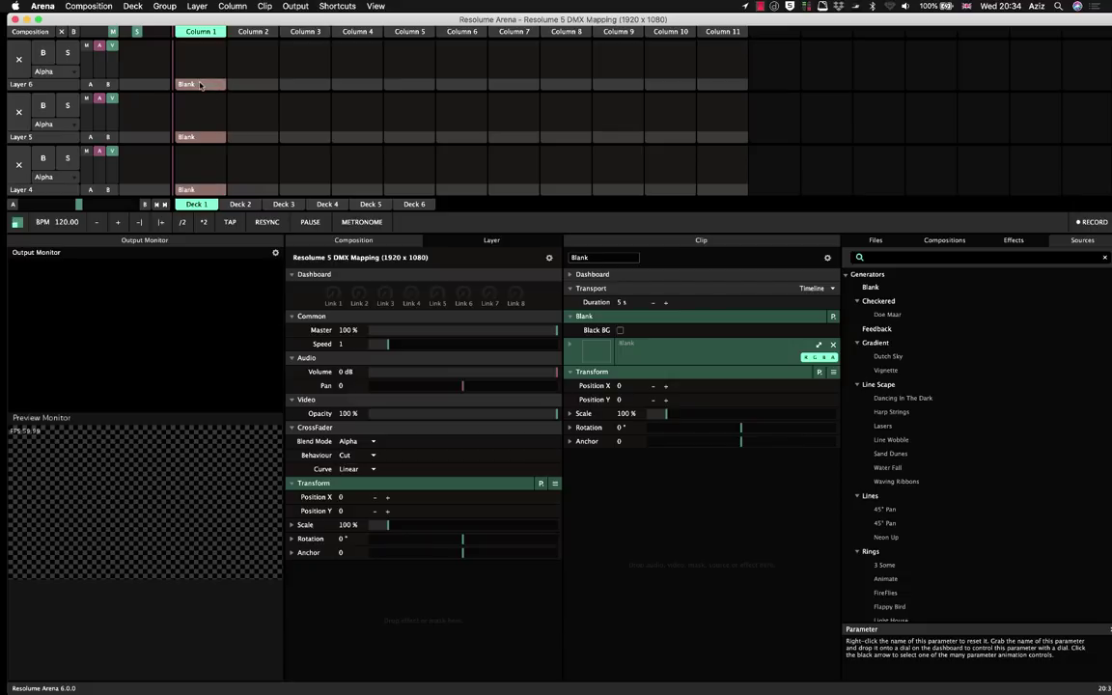
left_click_drag(198, 85, 175, 85)
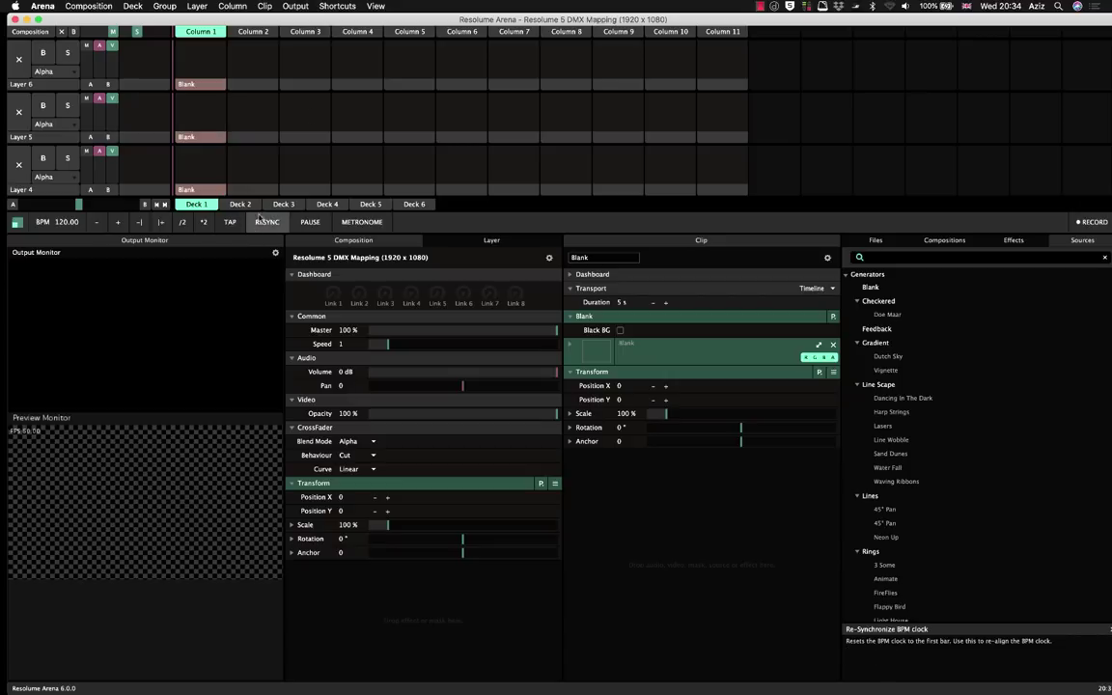
Open the DMX shortcut editing mode and load the preset Resolume Arena 5 DMX Profile.
left_click(337, 7)
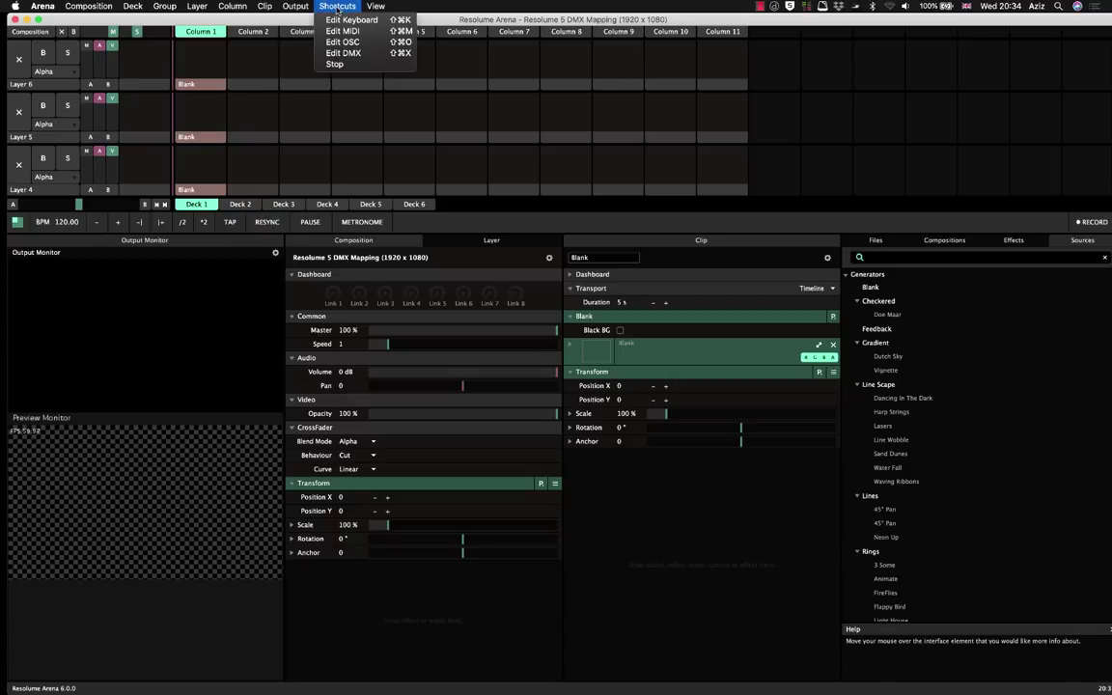
left_click(356, 55)
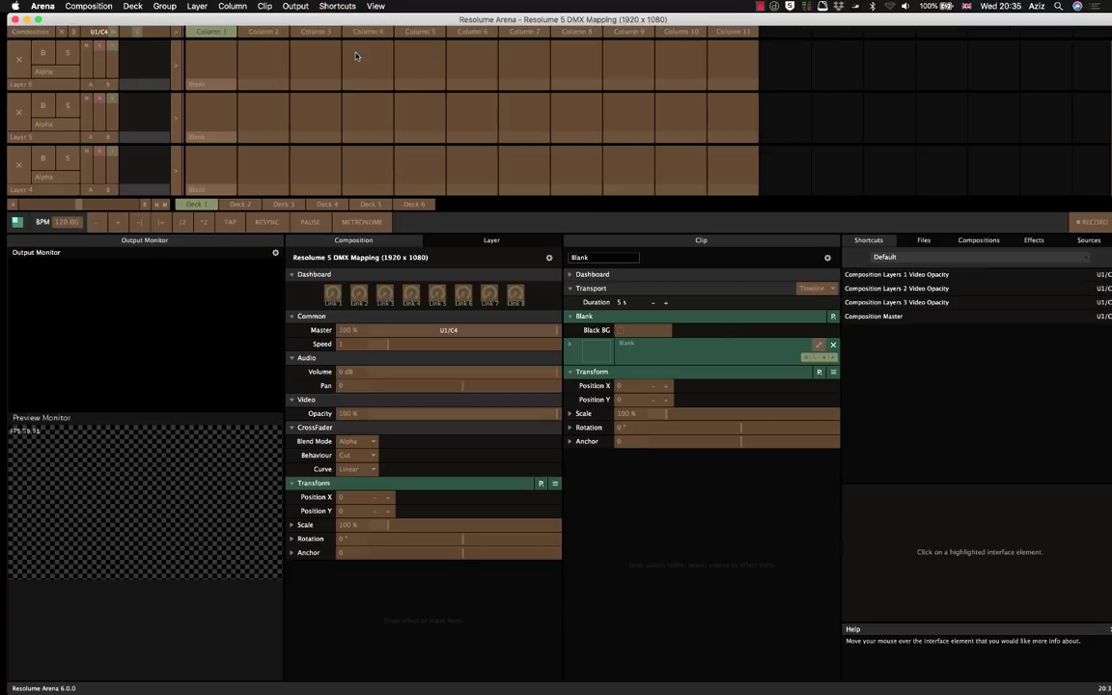
left_click(960, 258)
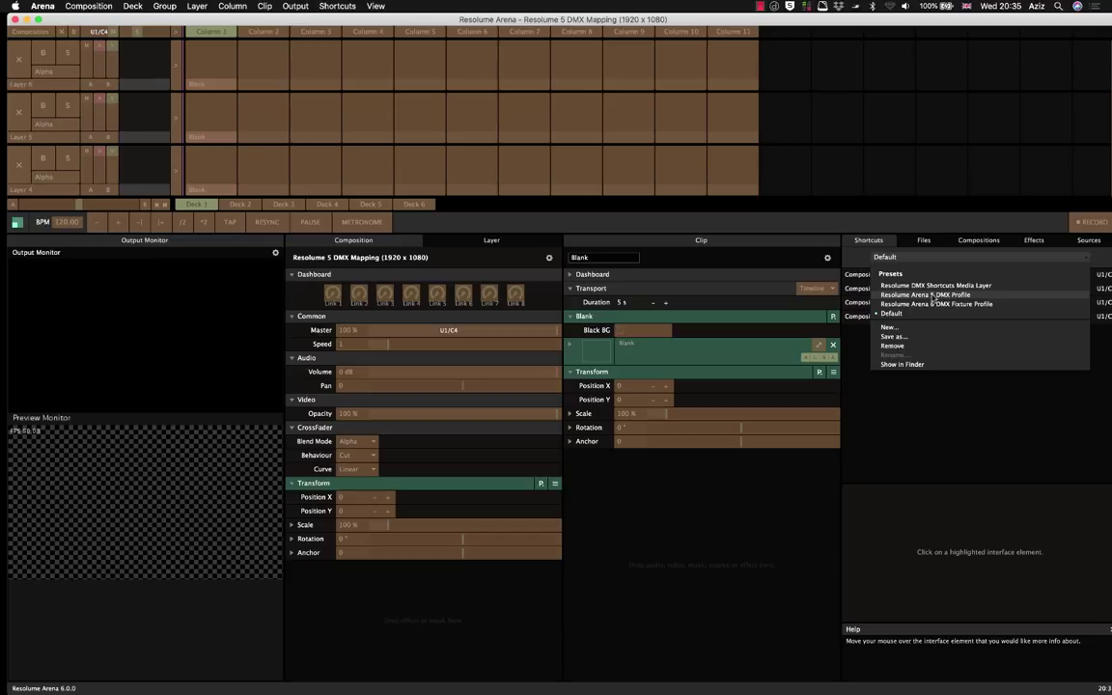
left_click(932, 297)
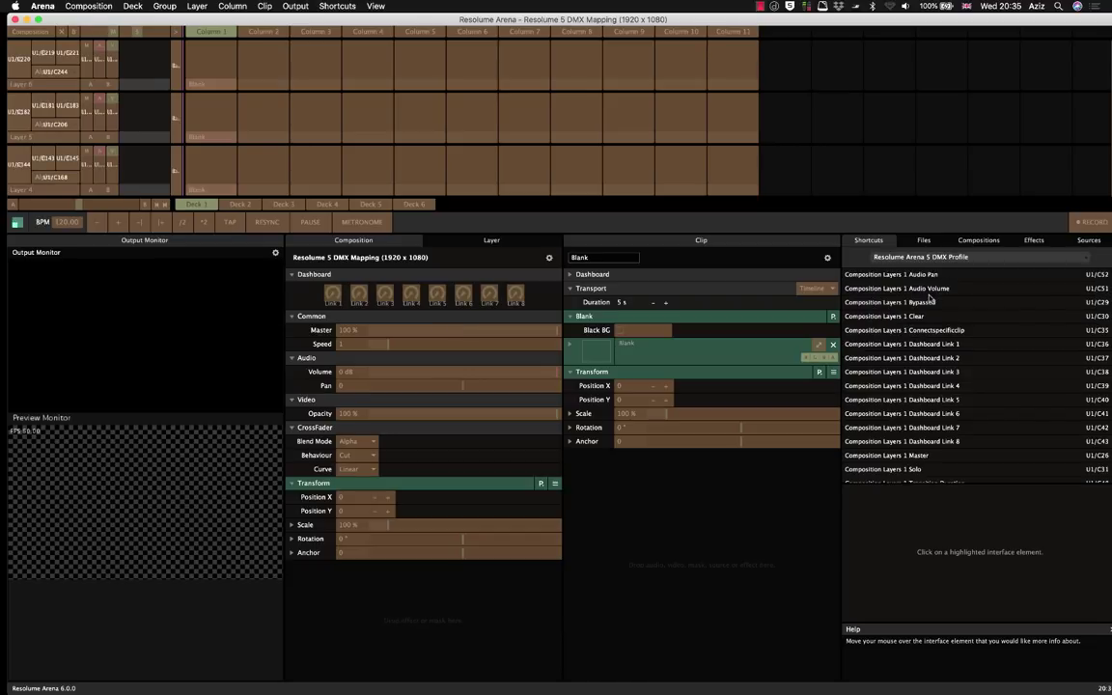
Look through the DMX addresses the profile assigns to the composition layers, and leave shortcut editing.
scroll(930, 300, "down", 10)
scroll(930, 300, "up", 10)
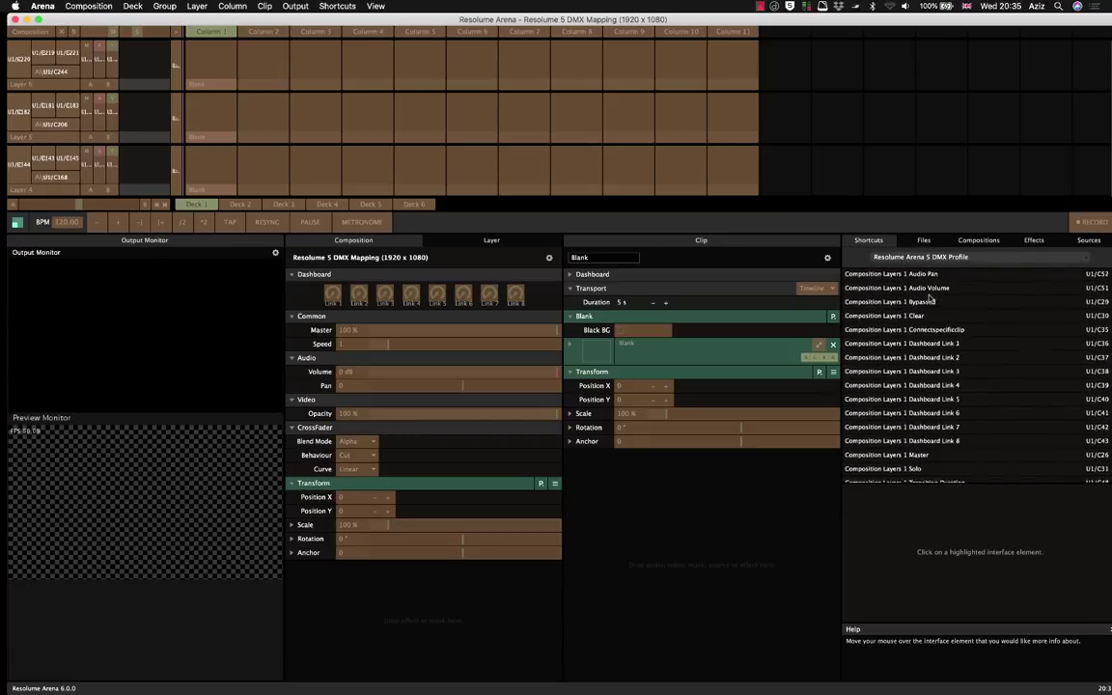
scroll(930, 300, "up", 1)
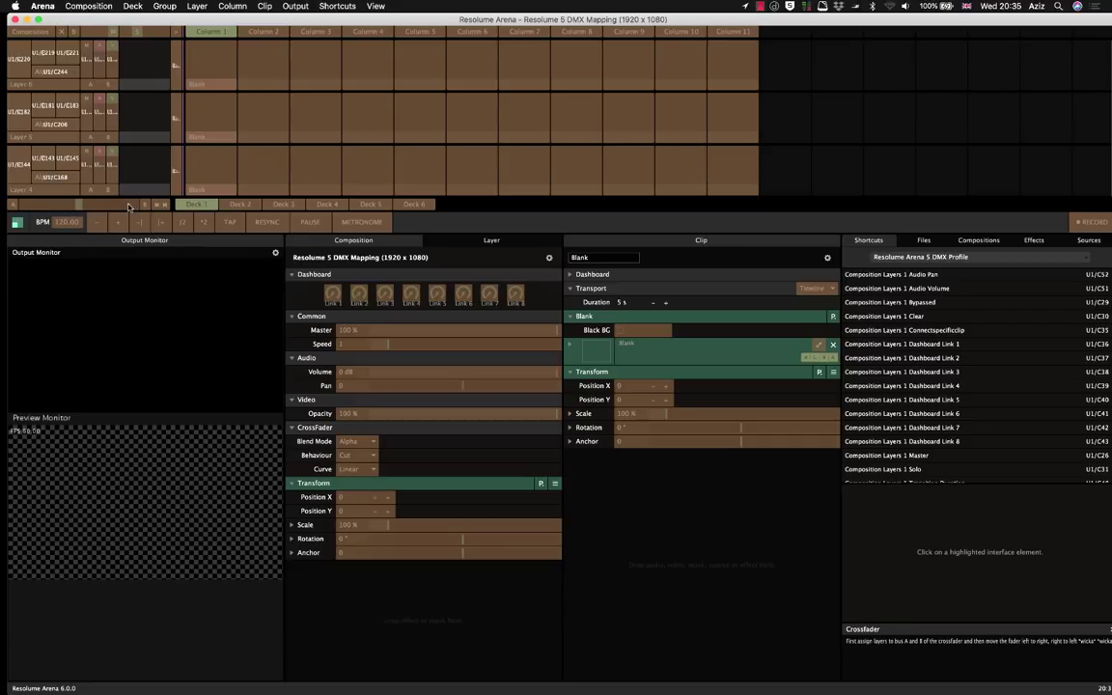
scroll(905, 388, "down", 5)
scroll(906, 388, "up", 5)
scroll(906, 388, "down", 5)
scroll(906, 388, "up", 5)
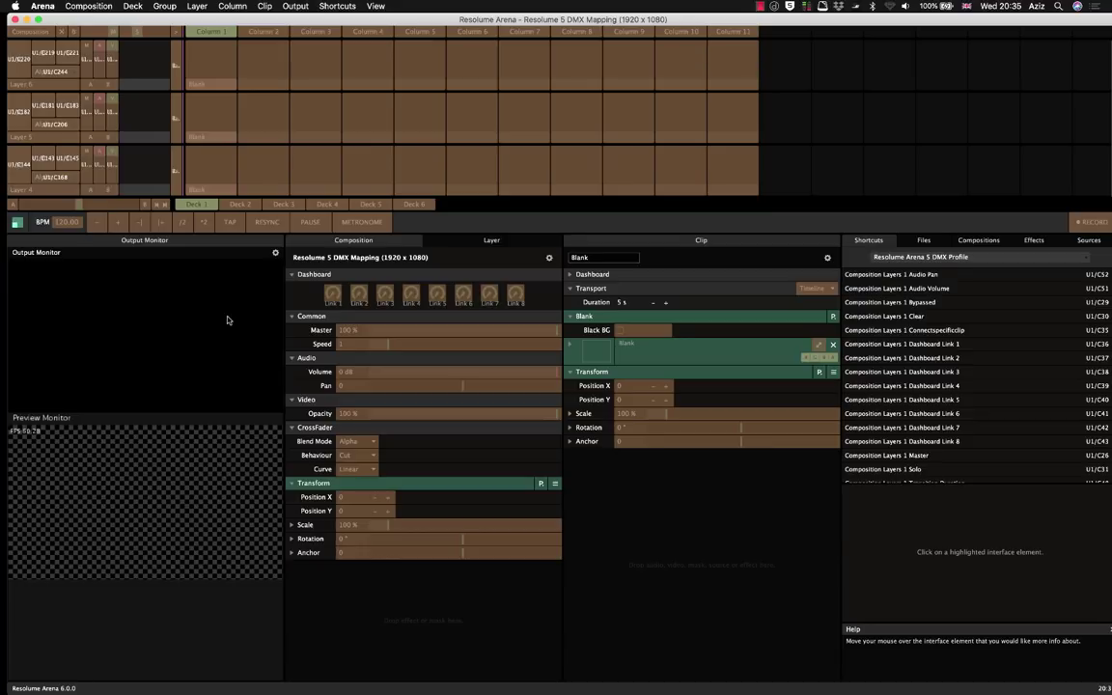
key("super+d")
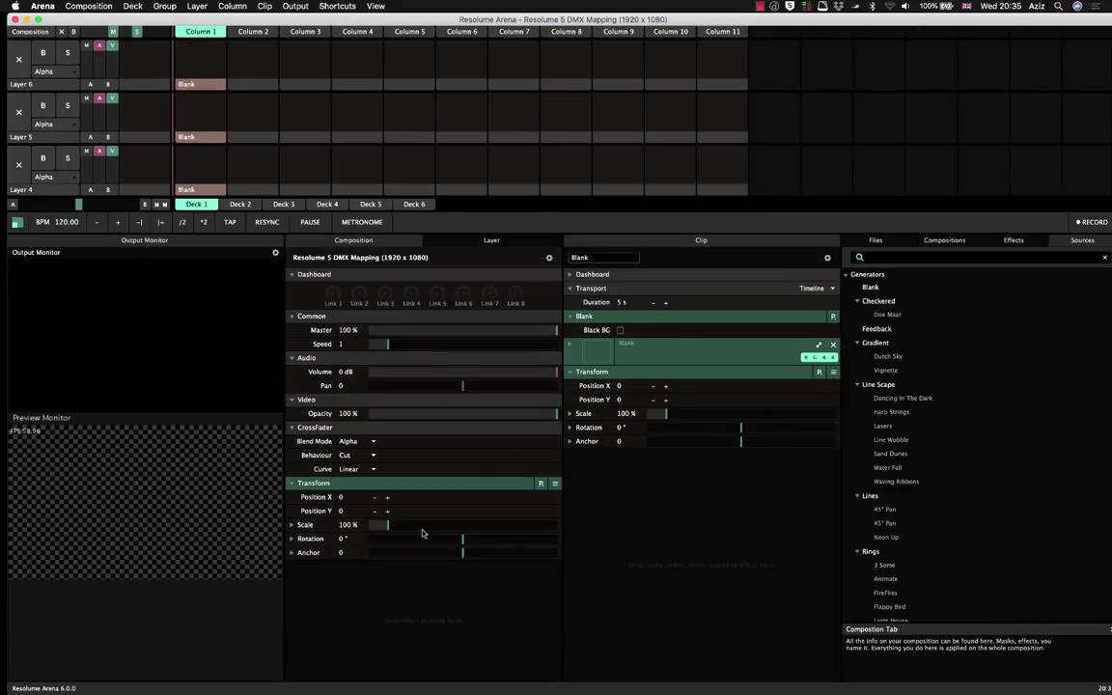
Switch to MagicQ, select the Composition group and locate its head to test the composition control.
left_click(467, 675)
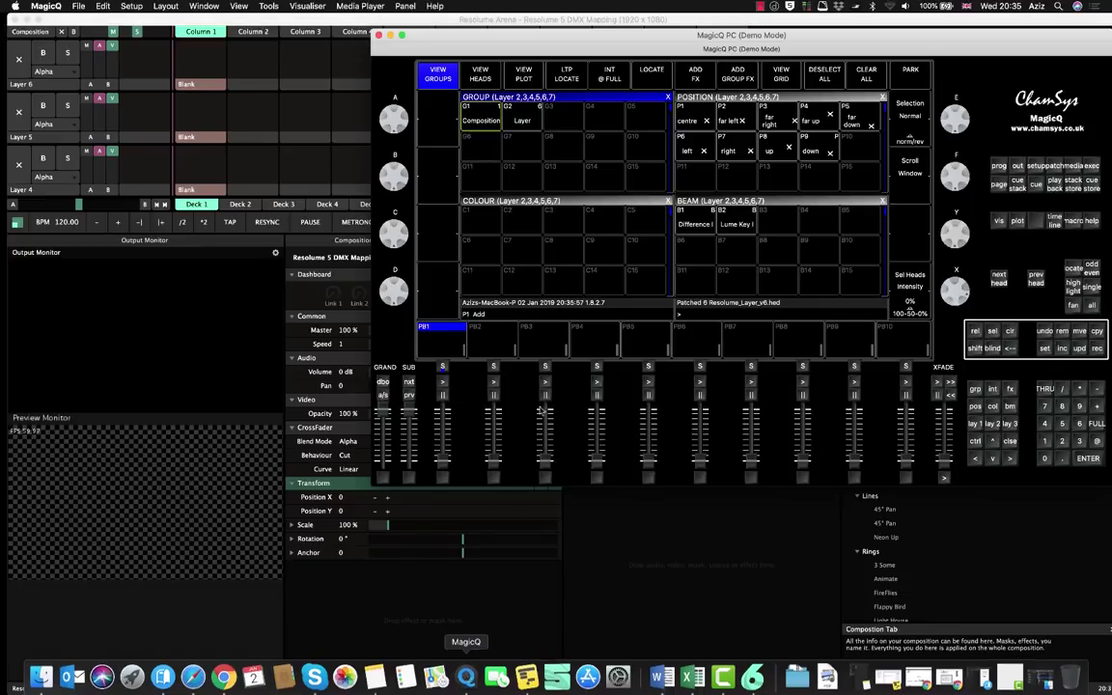
left_click(483, 120)
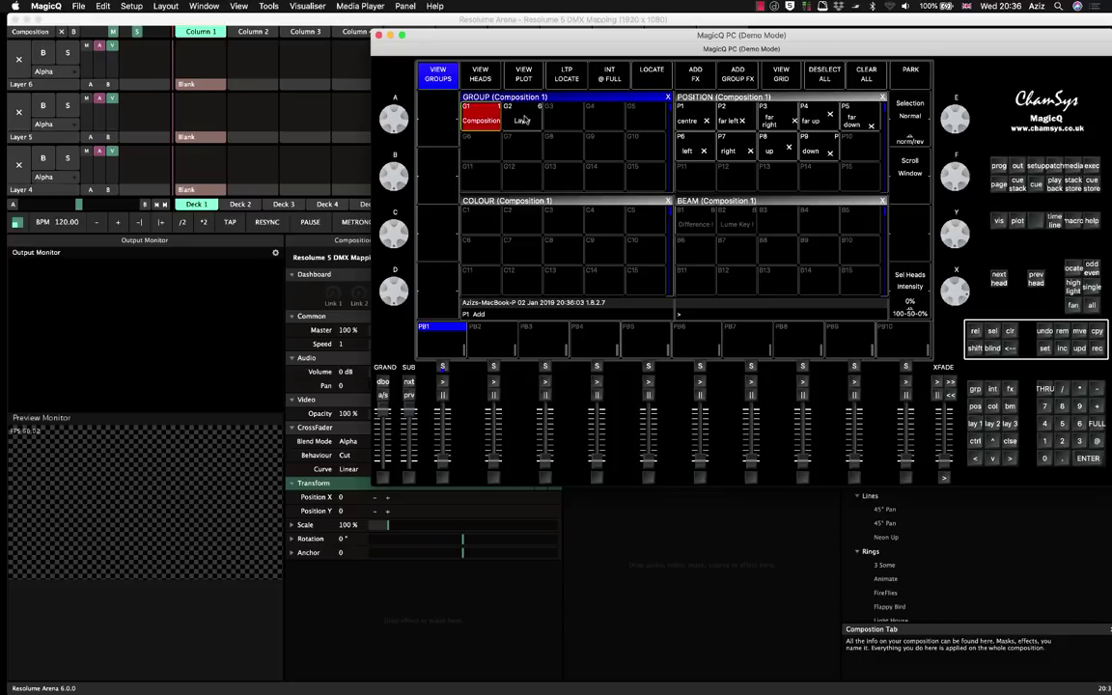
left_click(522, 120)
left_click(521, 120)
key("ctrl+l")
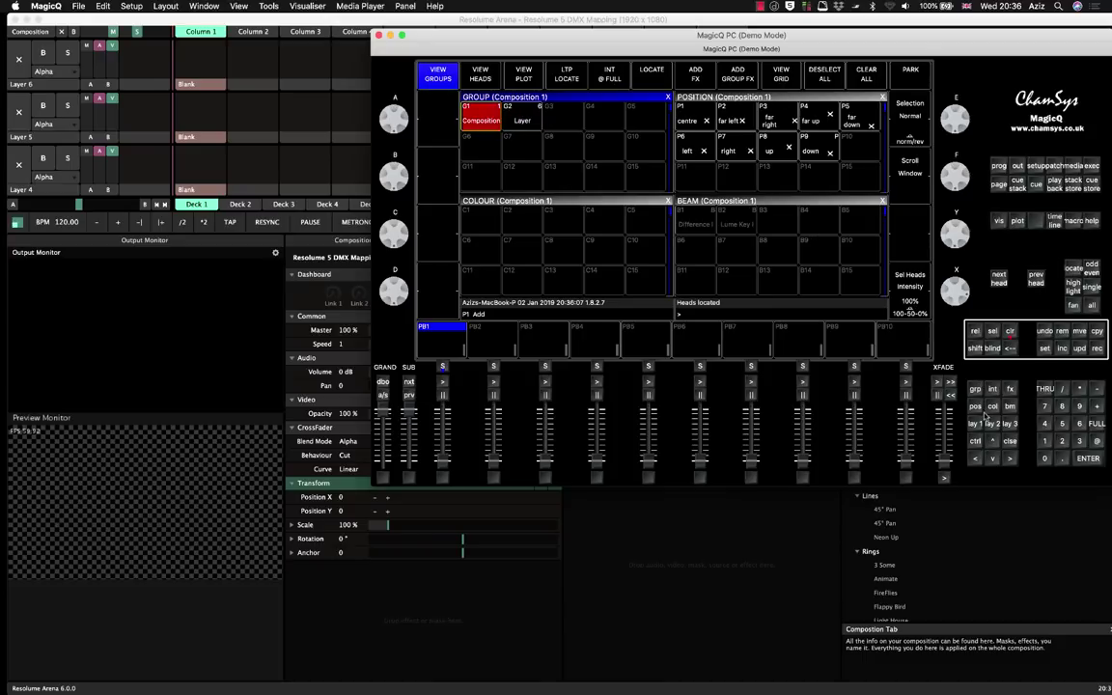
left_click_drag(962, 282, 963, 307)
Switch to Resolume Arena, check the preset chosen for the DMX shortcuts, and leave shortcut editing.
left_click(330, 20)
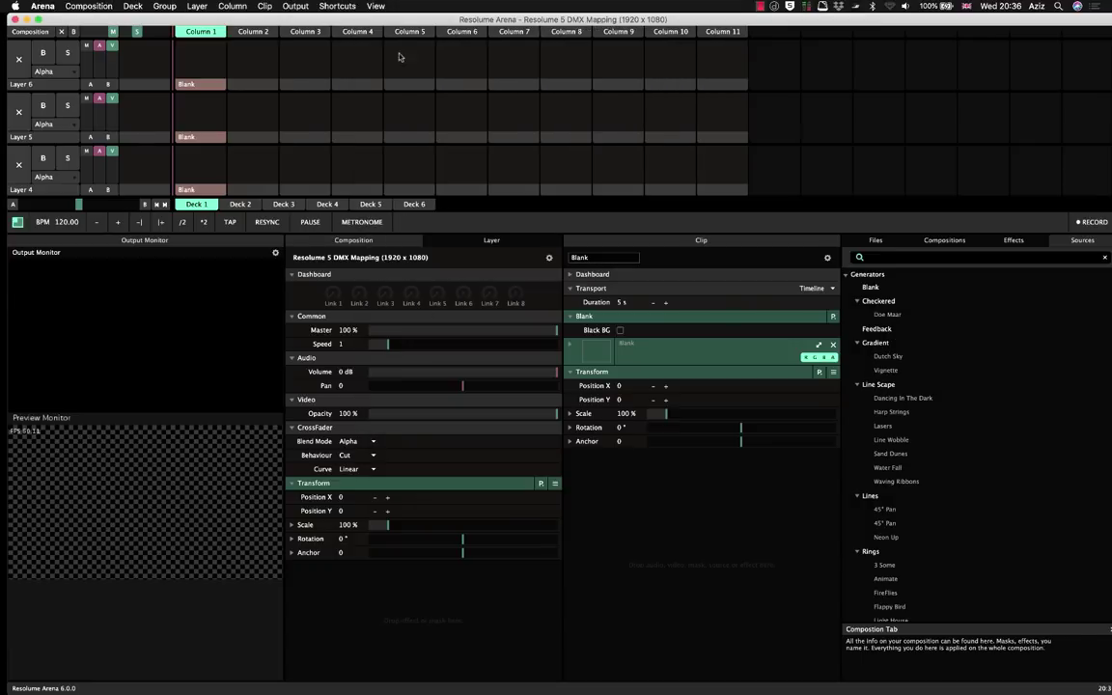
left_click(330, 6)
left_click(342, 52)
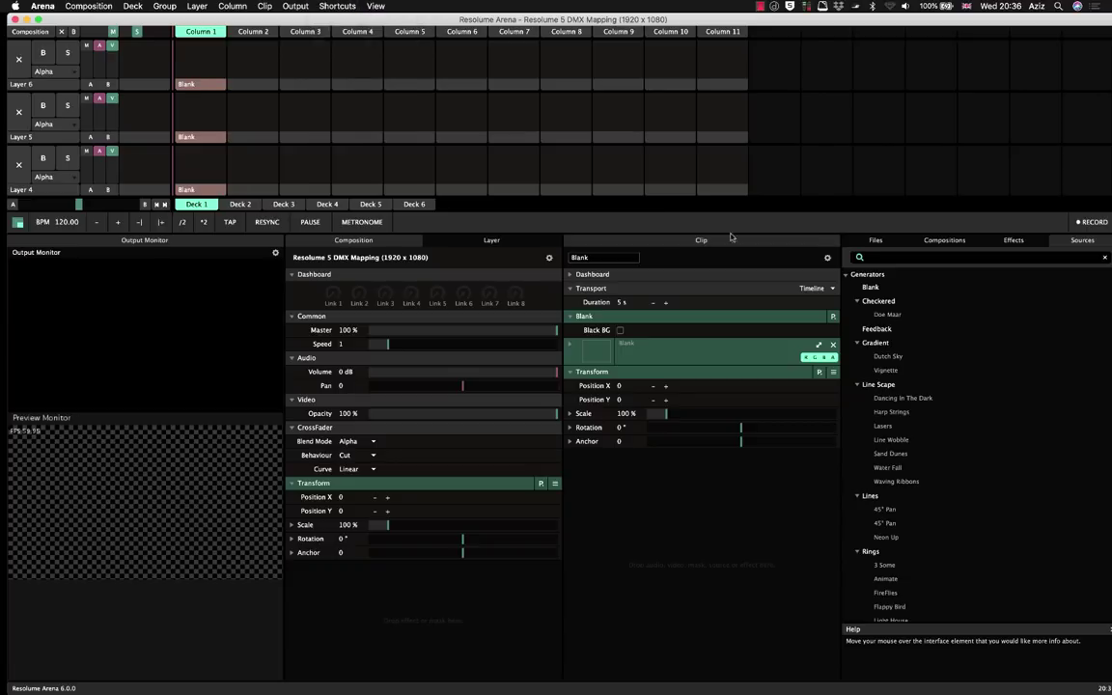
left_click(1034, 258)
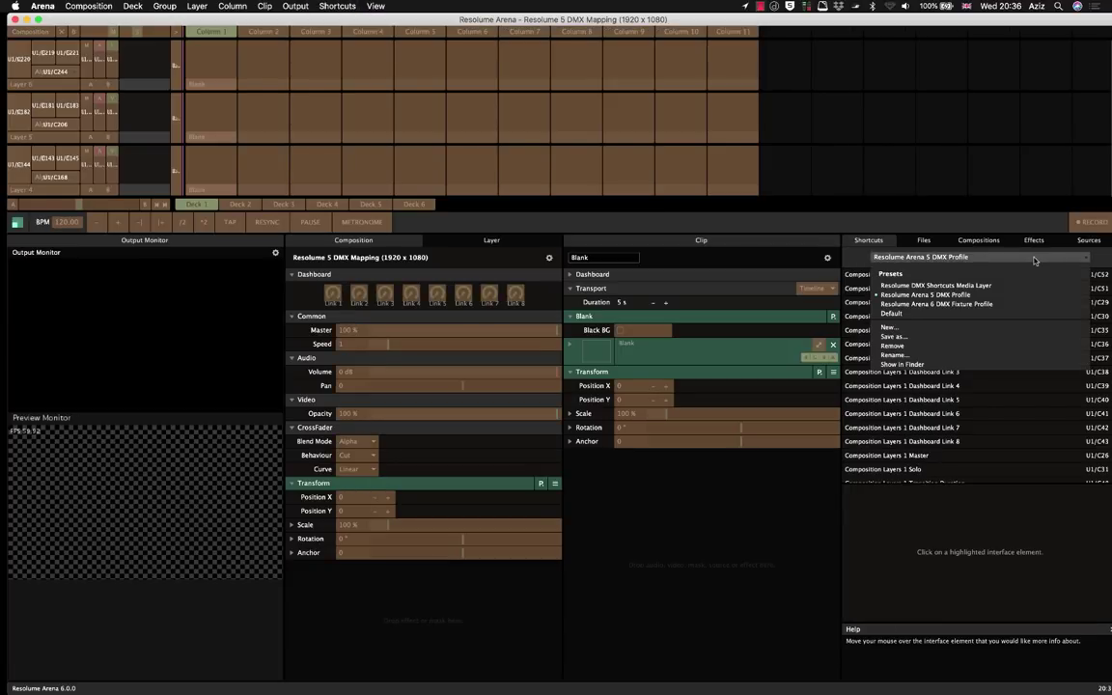
left_click(1099, 261)
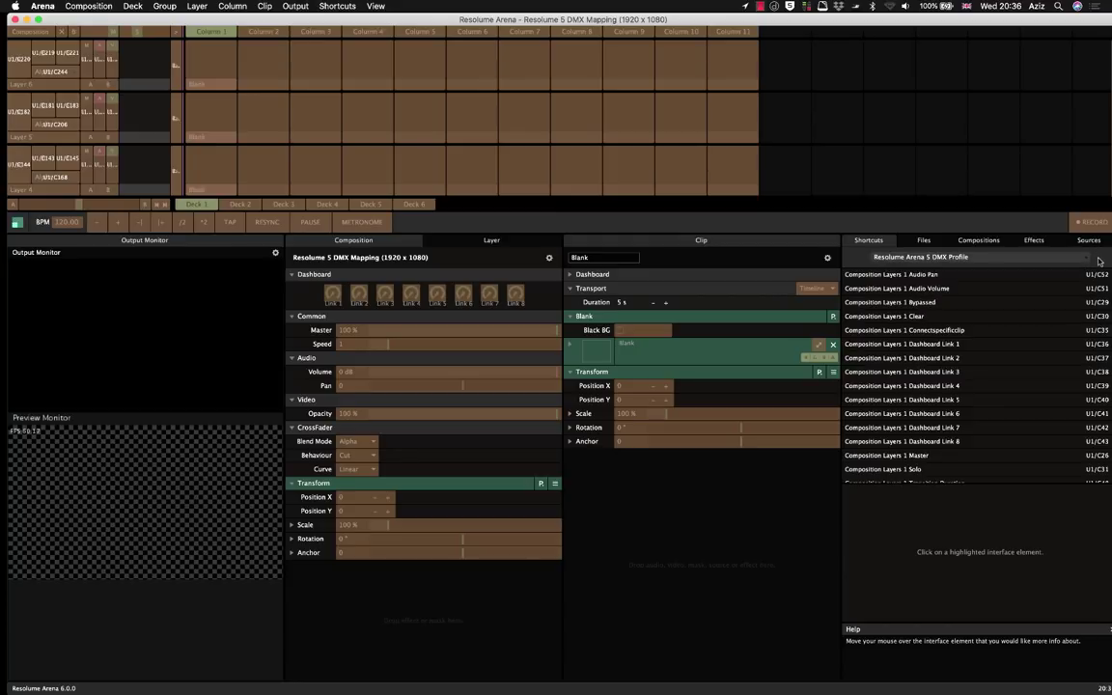
key("super+d")
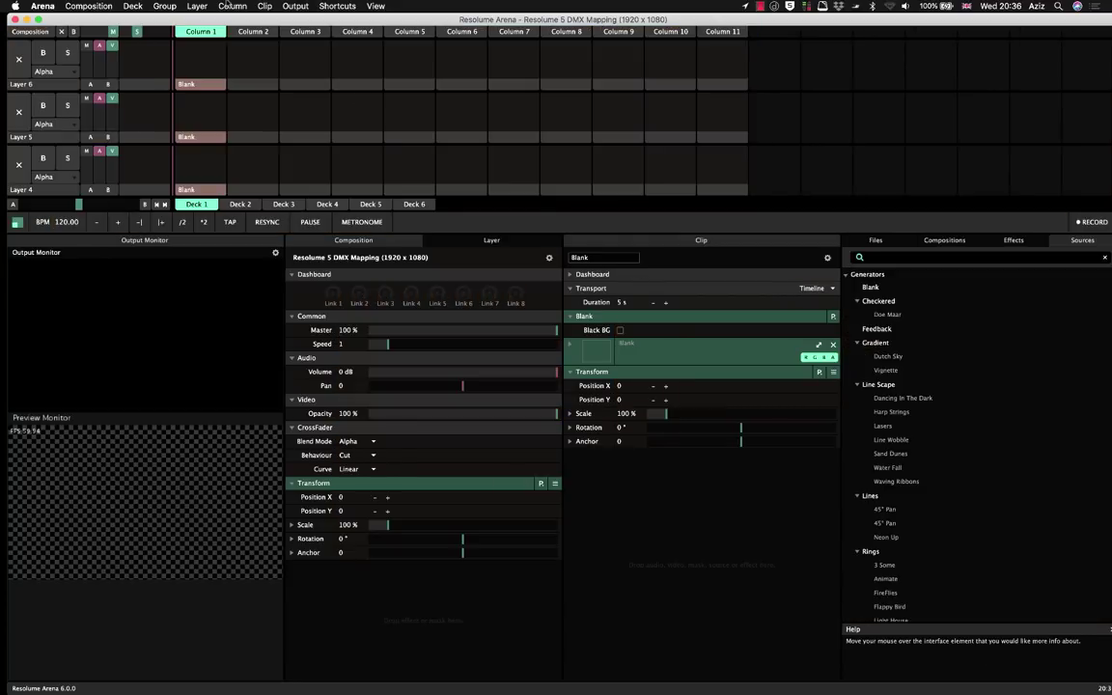
left_click(89, 6)
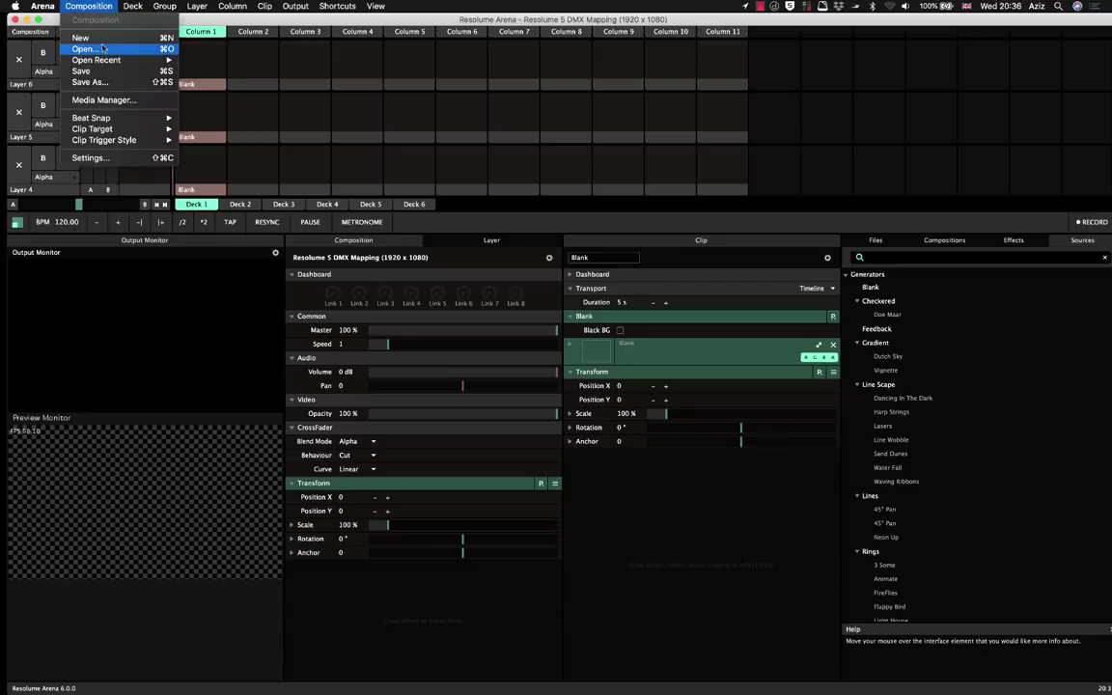
left_click(89, 6)
left_click(88, 6)
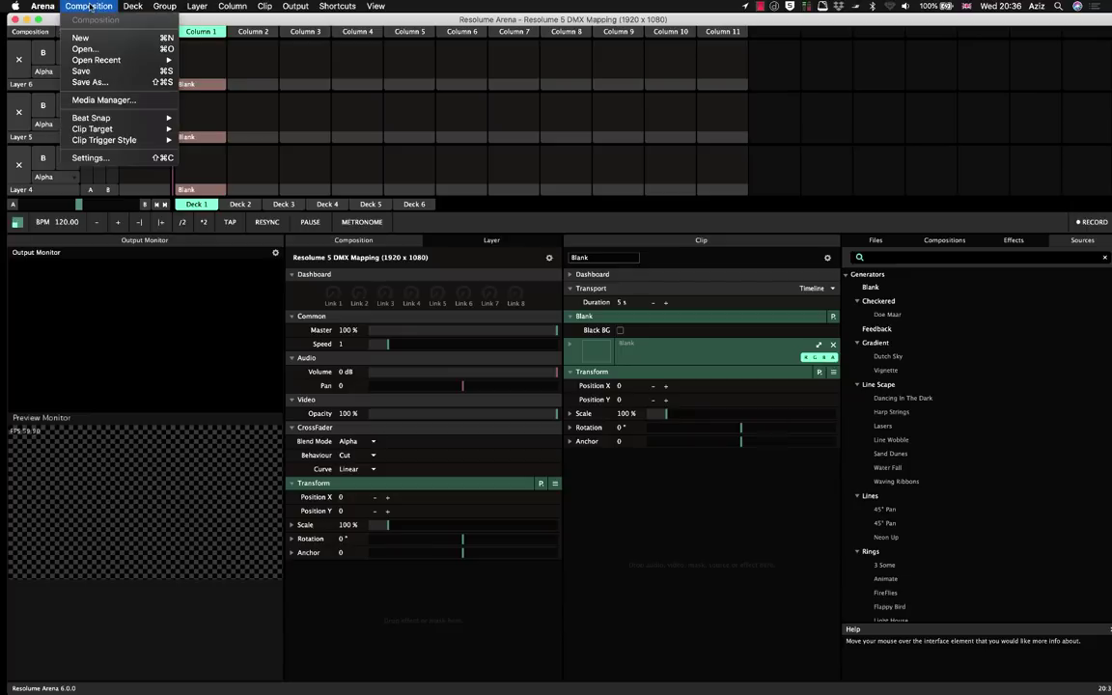
left_click(89, 6)
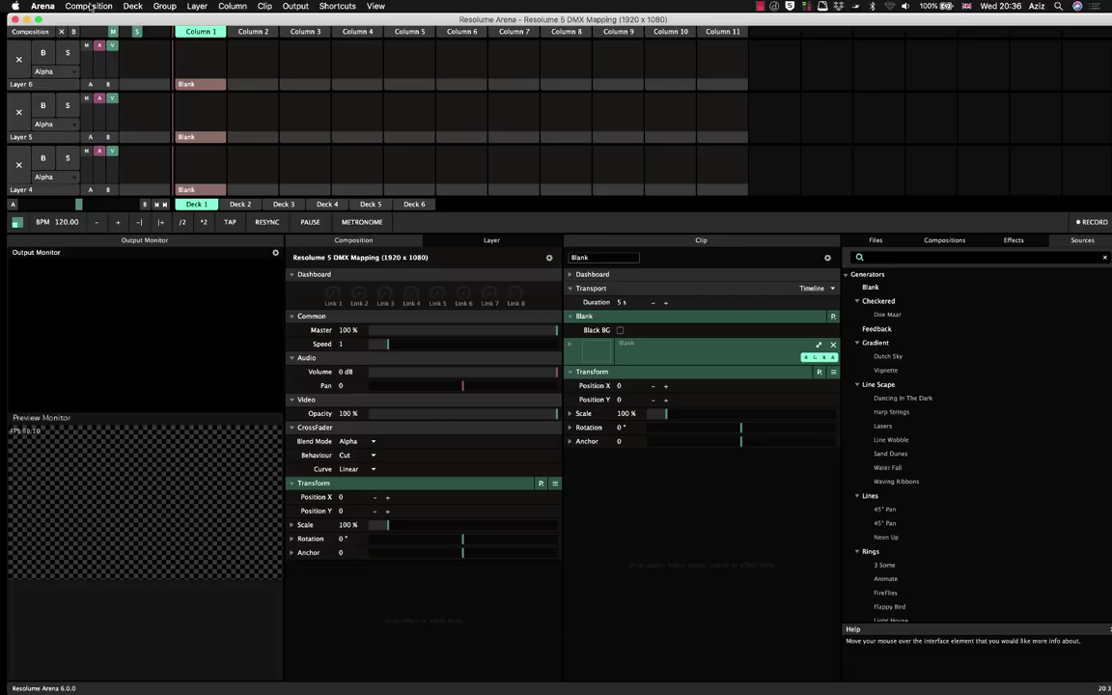
scroll(214, 79, "down", 5)
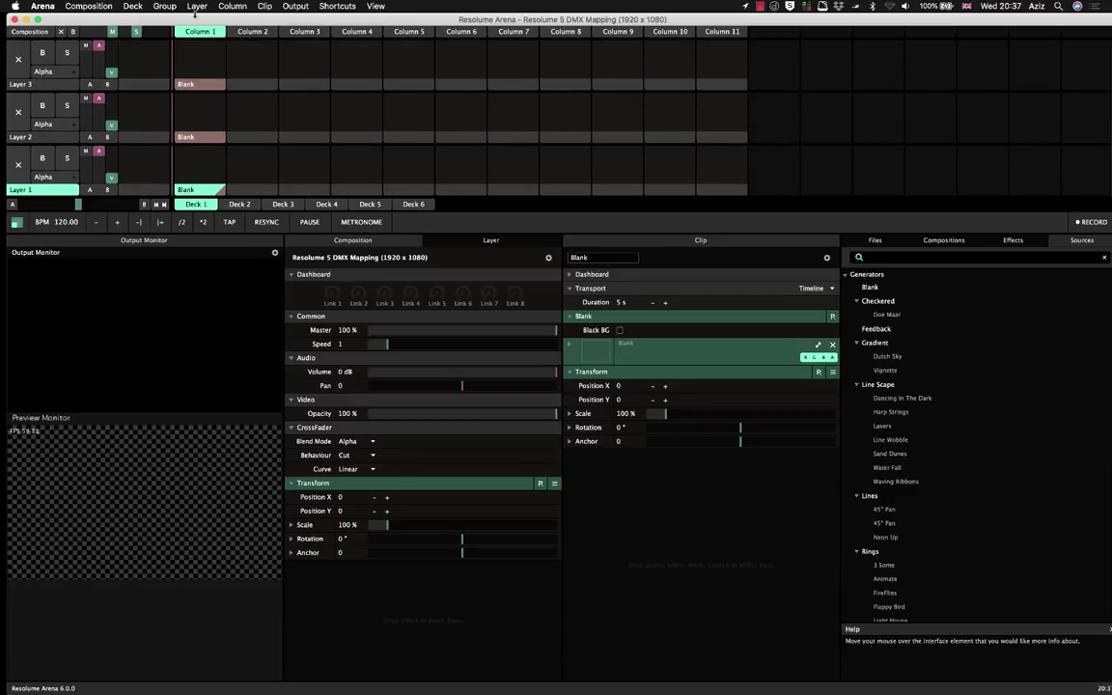
left_click(43, 5)
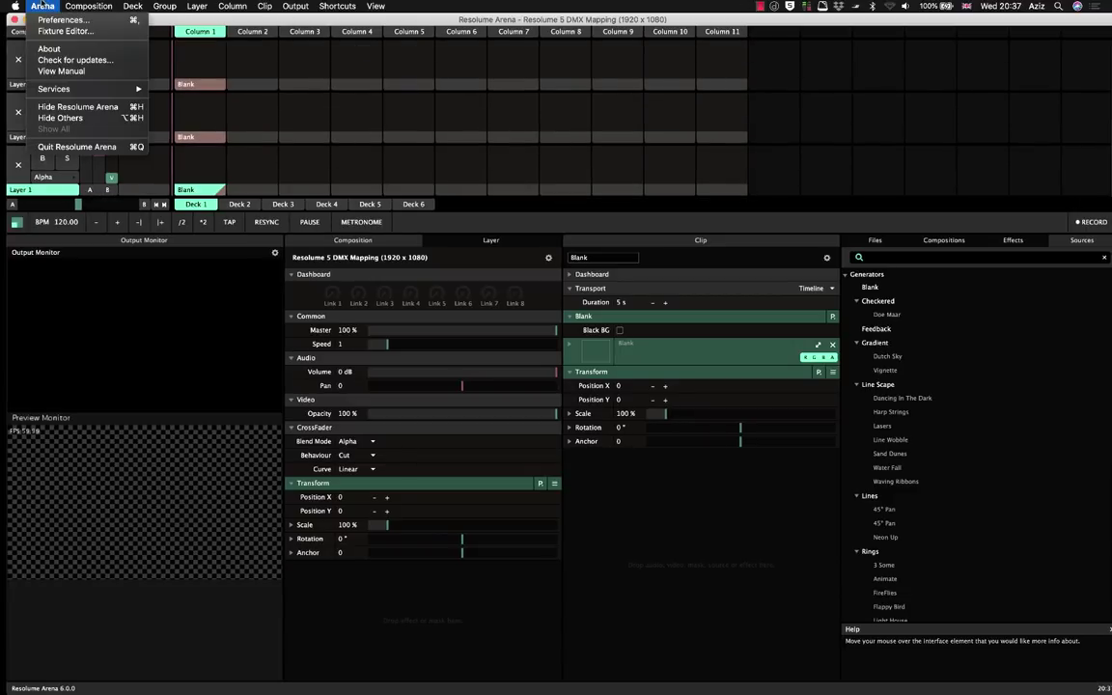
left_click(43, 6)
scroll(230, 81, "up", 2)
scroll(230, 81, "down", 2)
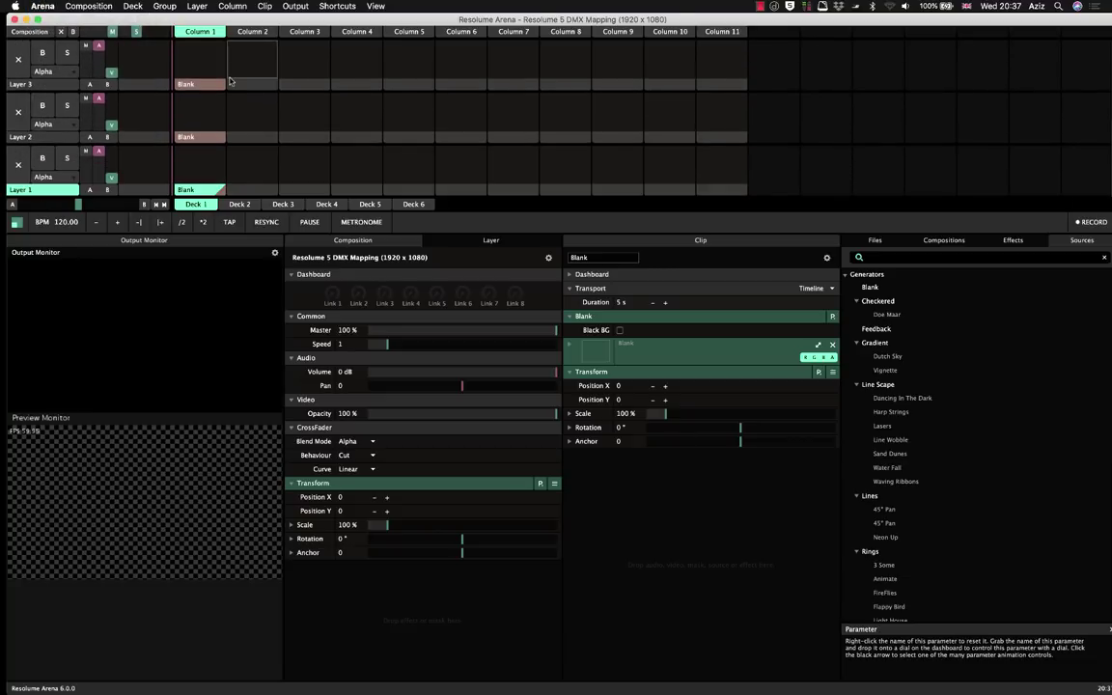
left_click(43, 6)
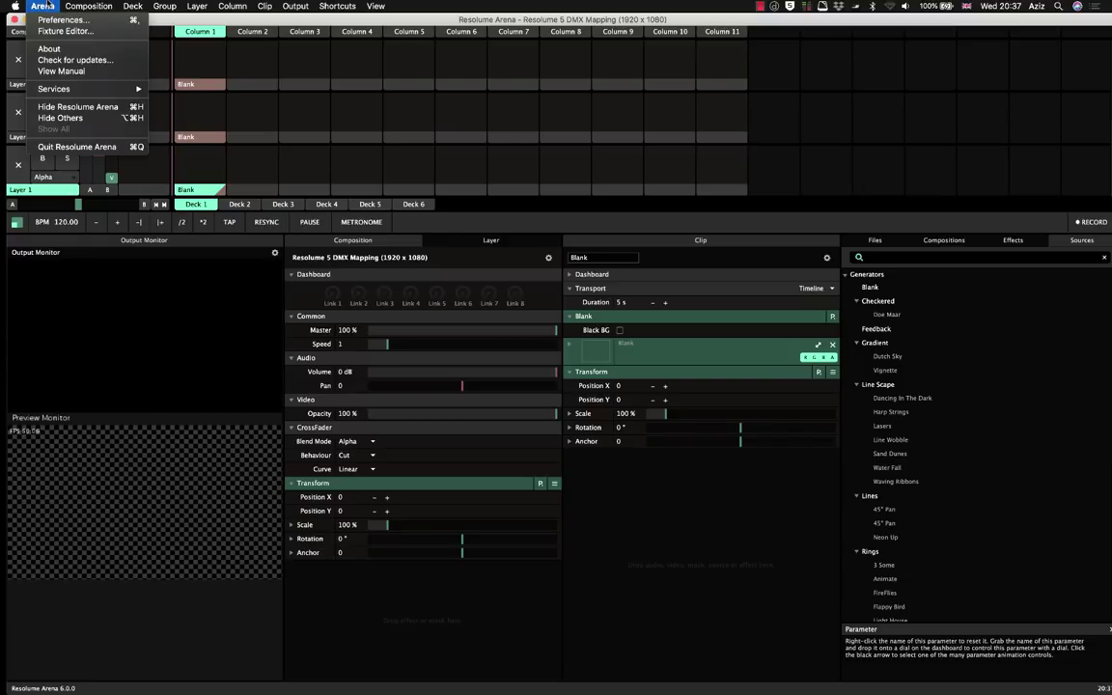
left_click(45, 5)
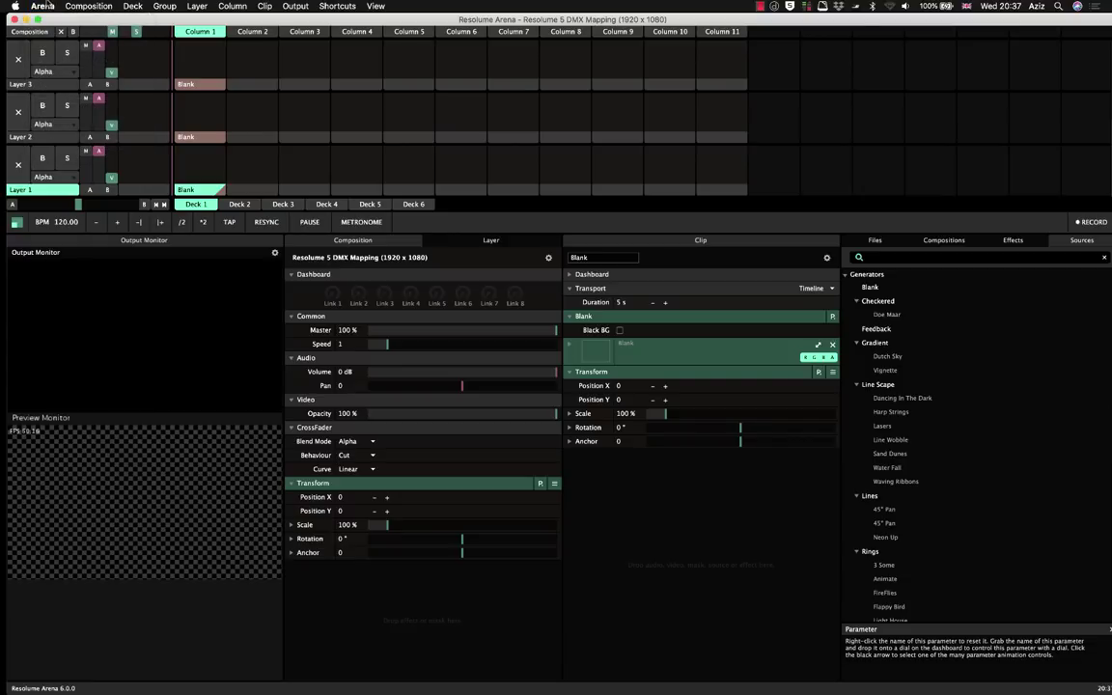
Remove the DMX inputs Lumiverse 3 and Lumiverse 2 in the preferences, keeping only Lumiverse 1, and close them.
left_click(45, 6)
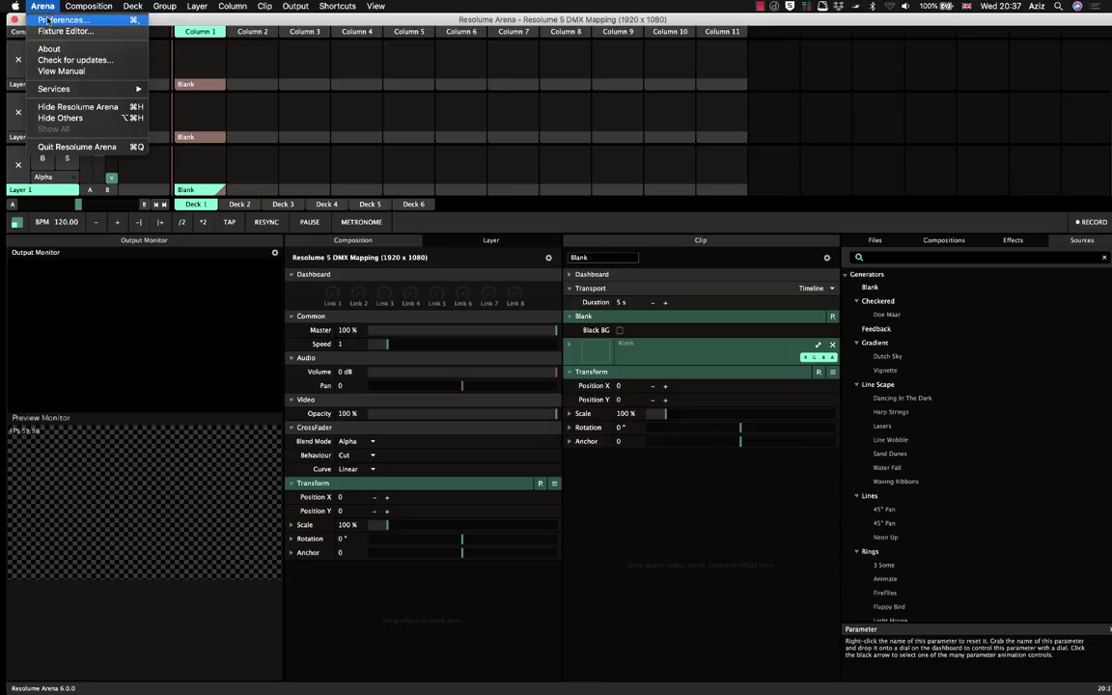
left_click(47, 19)
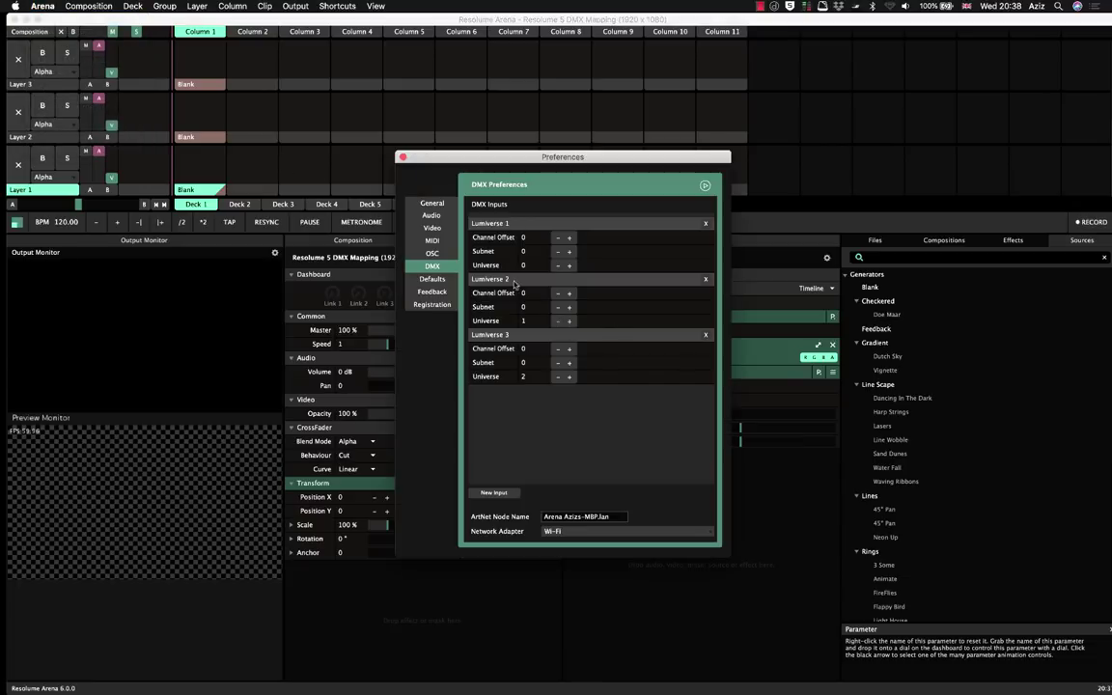
left_click(705, 333)
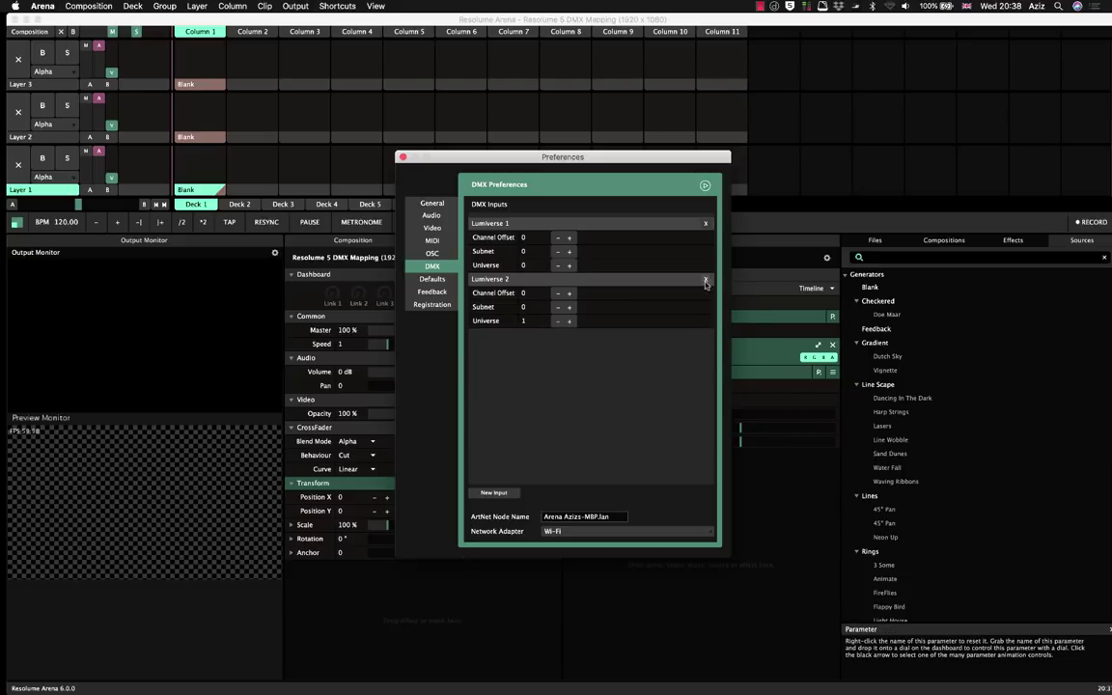
left_click(706, 280)
left_click(402, 156)
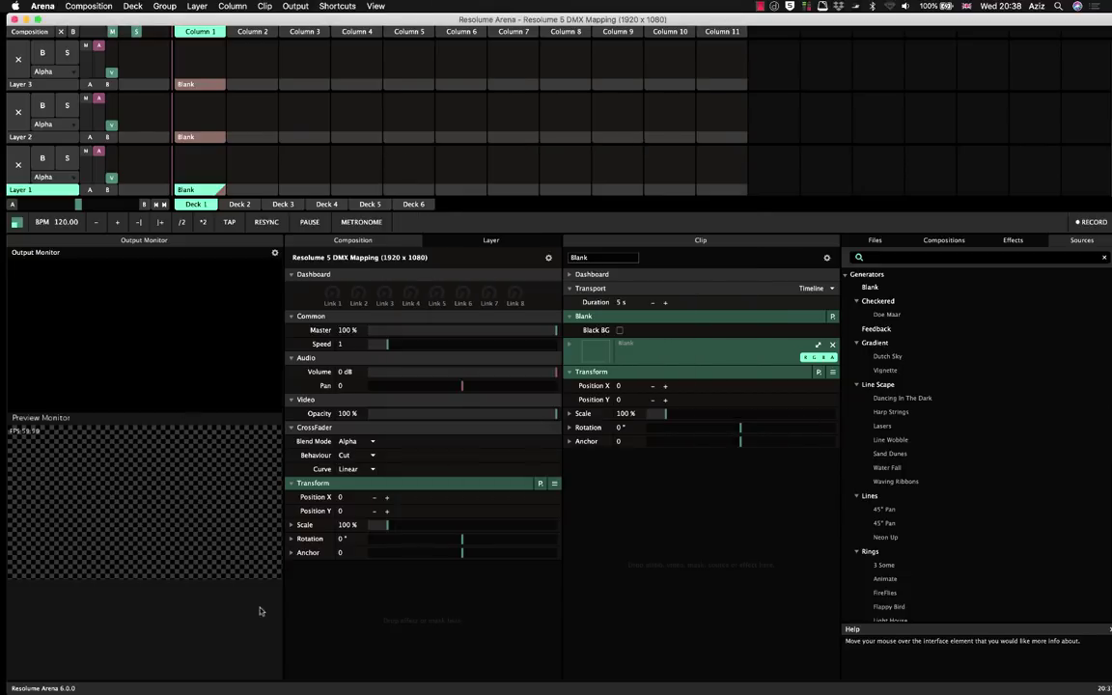
Switch to MagicQ, locate the Layer group's heads to test the layer control, show their position attributes, and clear the programmer.
mouse_move(723, 692)
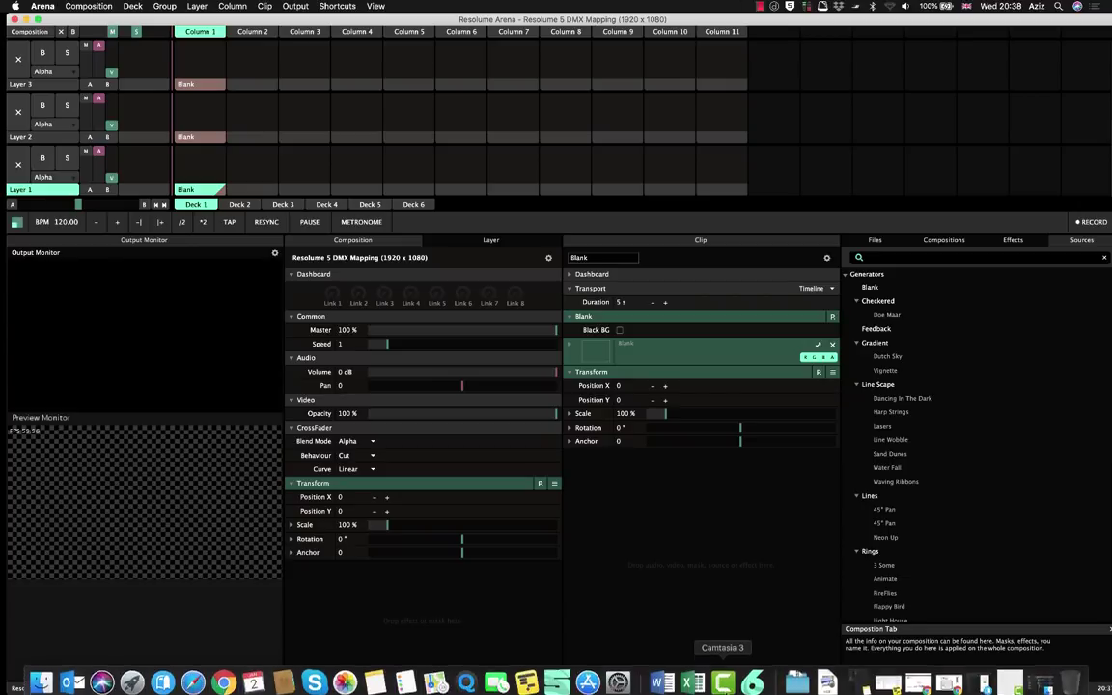
left_click(466, 678)
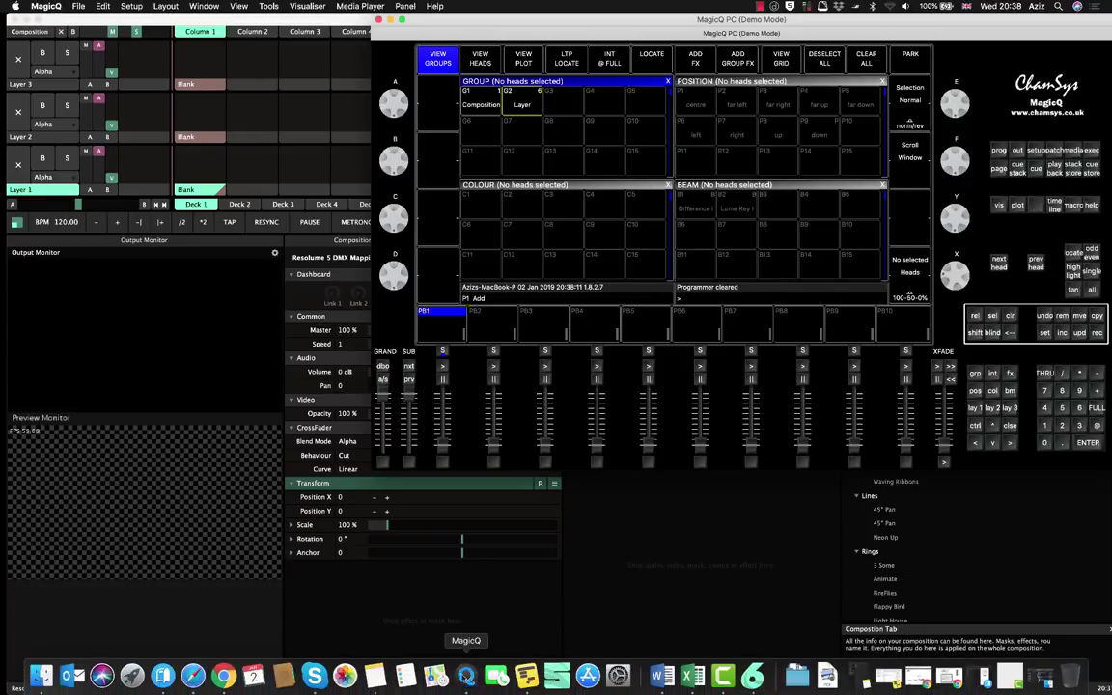
left_click(522, 102)
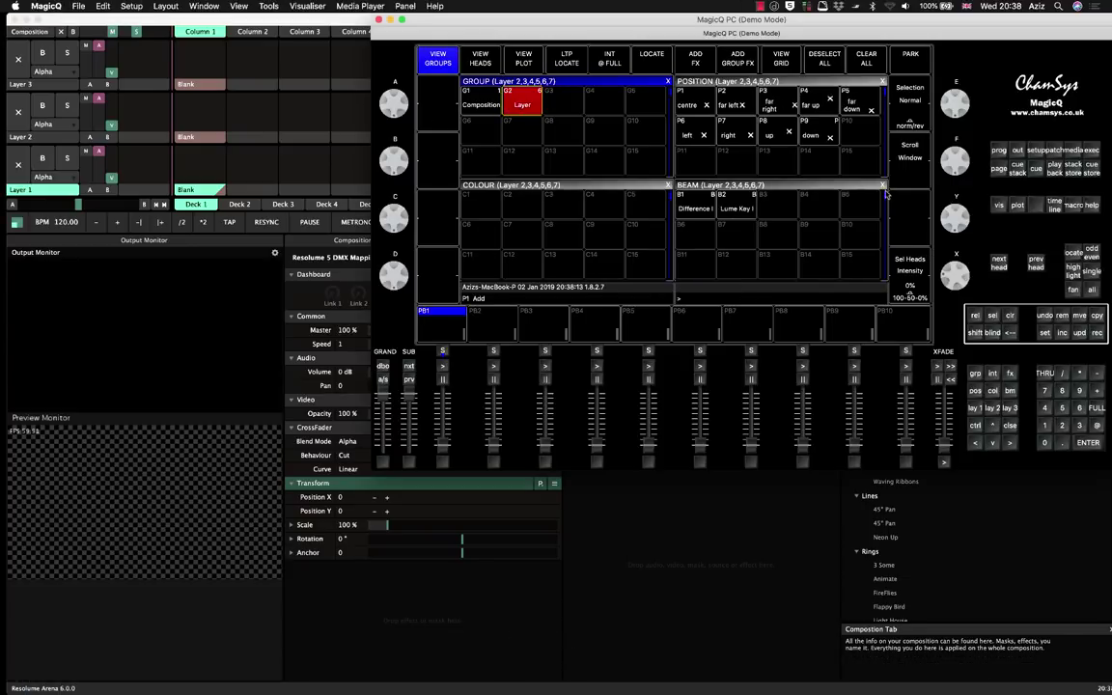
left_click(1072, 253)
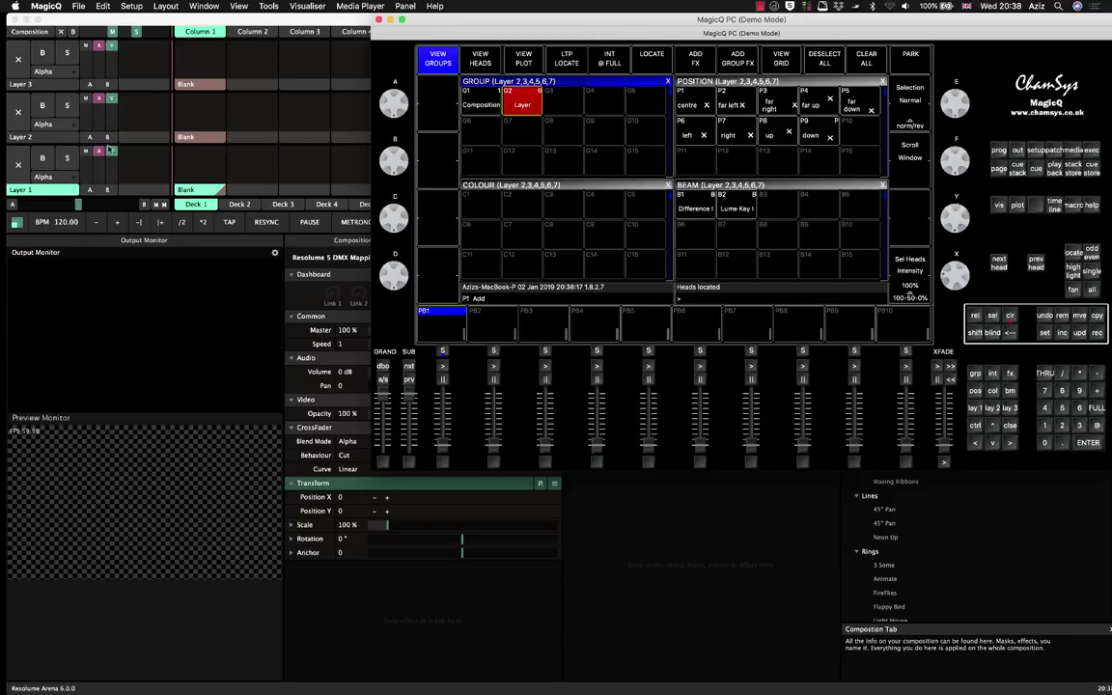
left_click_drag(958, 270, 959, 303)
left_click(976, 390)
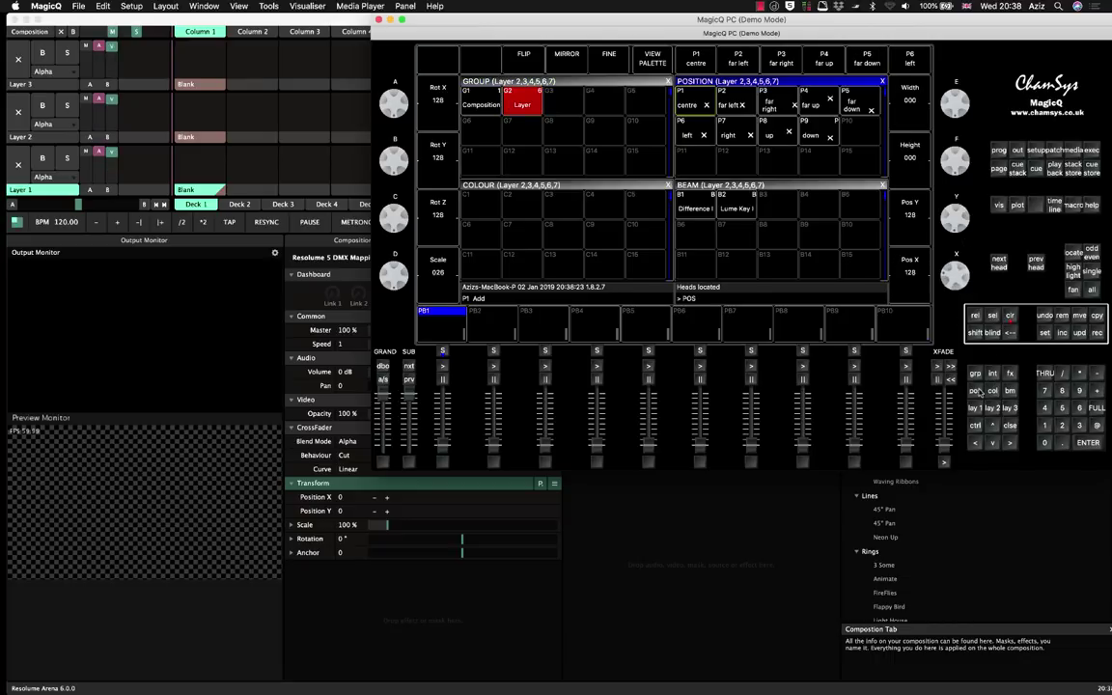
left_click(1011, 317)
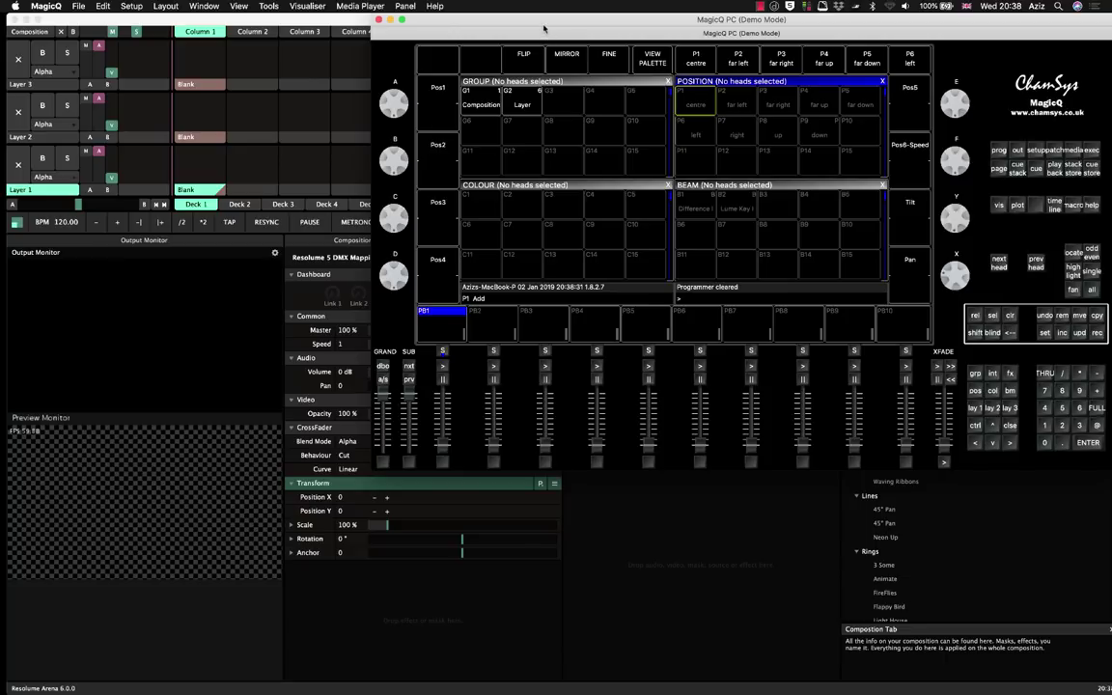